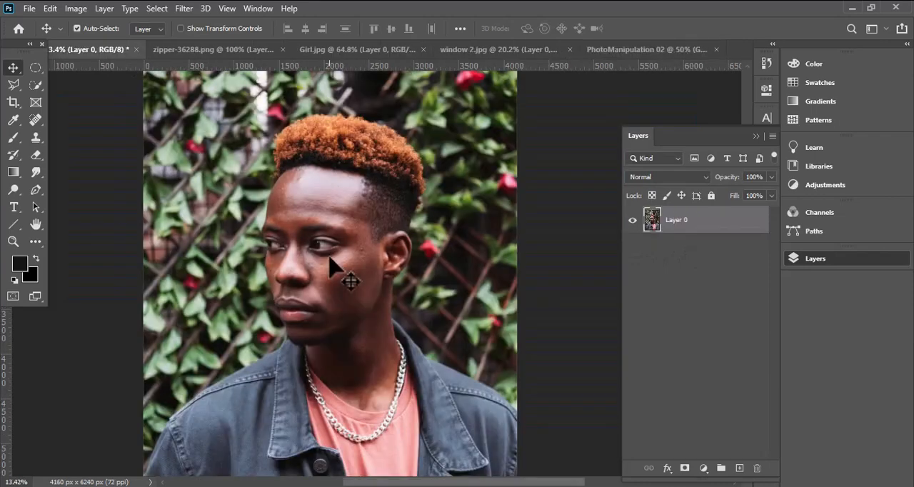
- Select the man with Select Subject and enter Select and Mask with the red overlay at 57% opacity
click(36, 84)
click(387, 28)
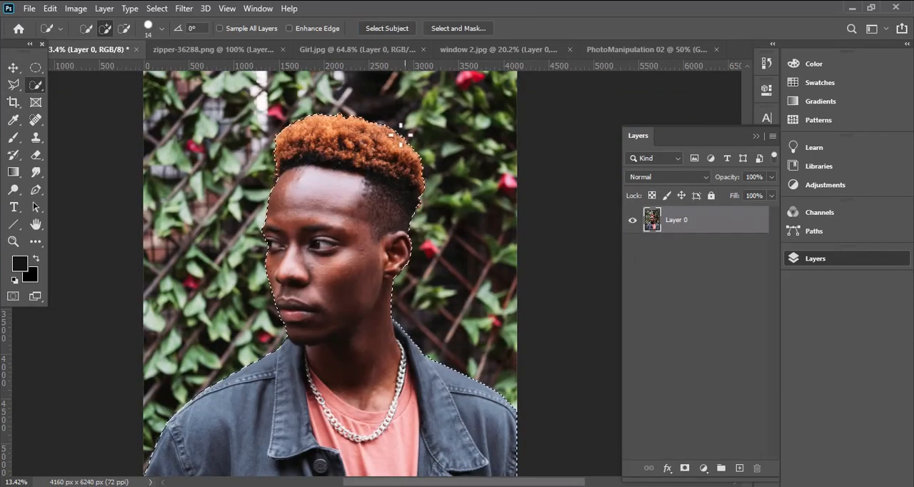
key(ctrl+alt+r)
click(819, 158)
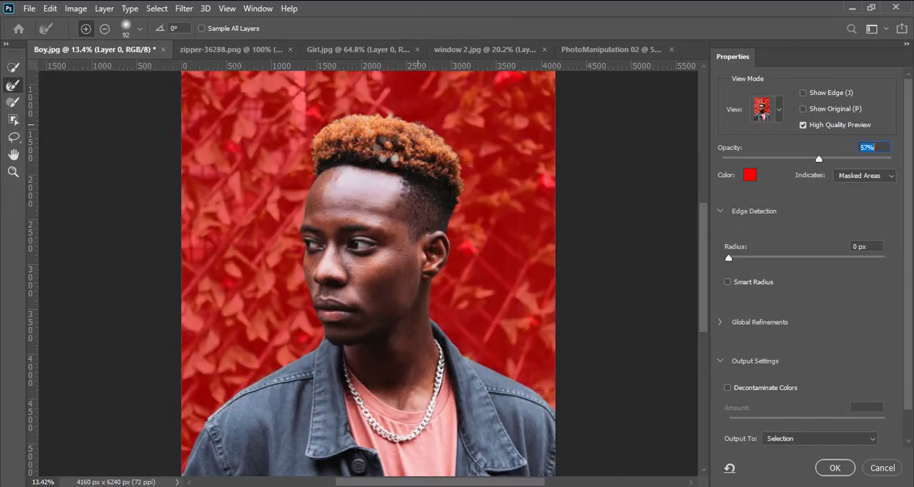
- Refine the selection edge along the top of the hair with a 174 px Refine Edge brush
right_click(382, 146)
drag(445, 163, 459, 163)
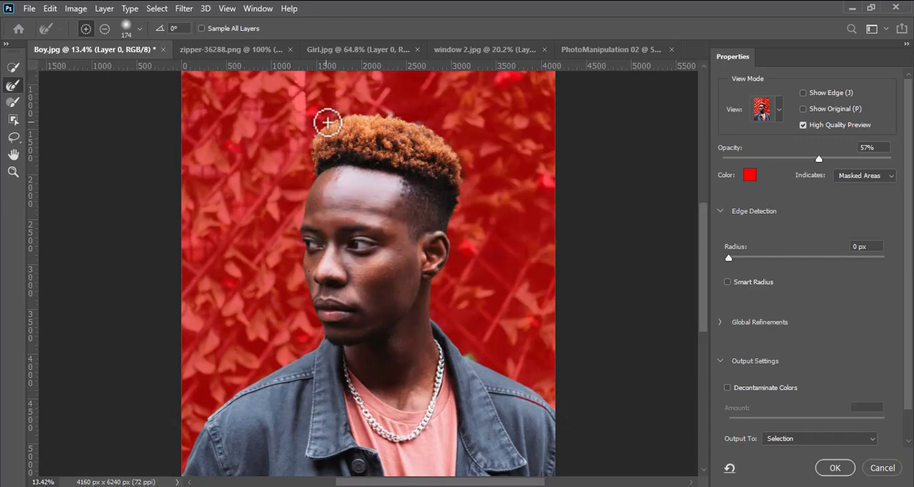
drag(400, 113, 355, 112)
- Output the refined selection as a new layer with layer mask, with Decontaminate Colors enabled
click(727, 389)
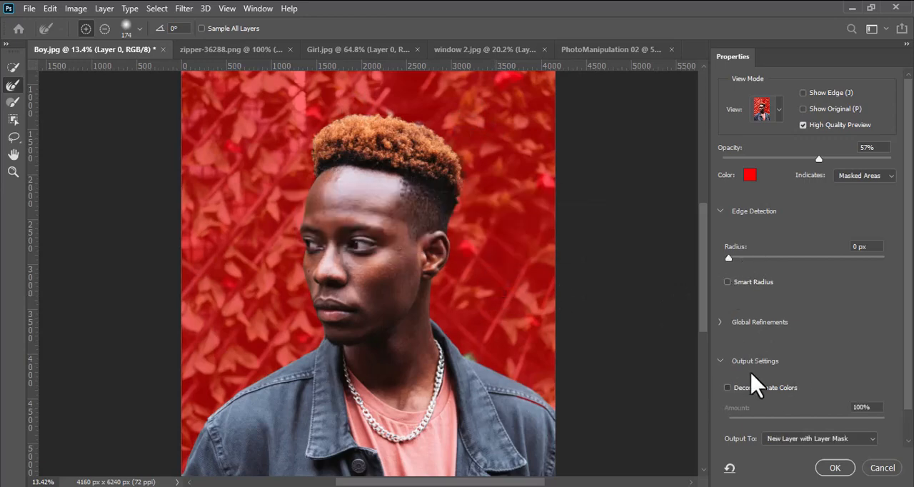
click(873, 438)
click(832, 455)
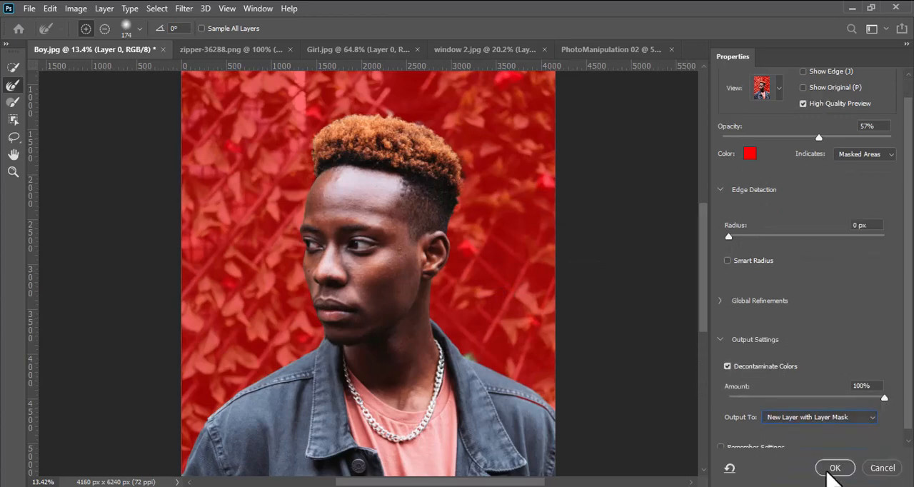
click(835, 468)
- Restore the hair edge at the back of the head by painting the mask white with a 288 px brush at 100% opacity
scroll(460, 198, up, 5)
drag(457, 190, 390, 241)
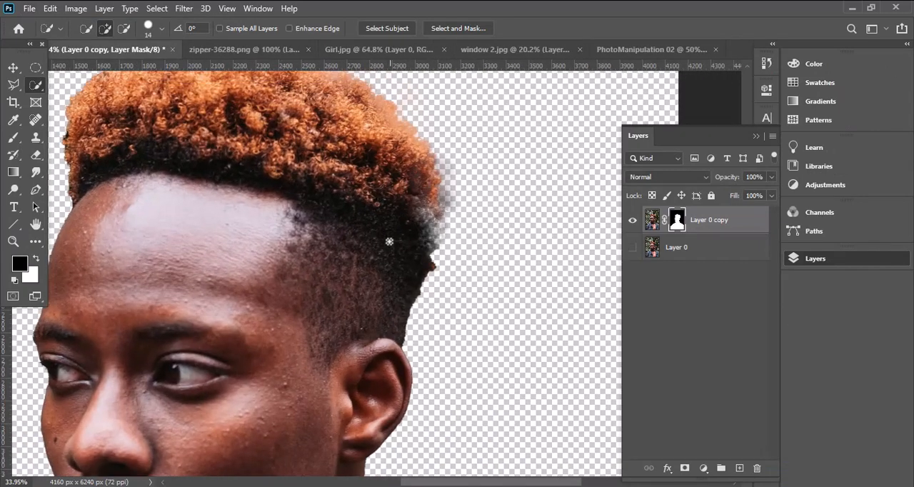
scroll(390, 243, down, 2)
scroll(390, 243, down, 2)
click(14, 138)
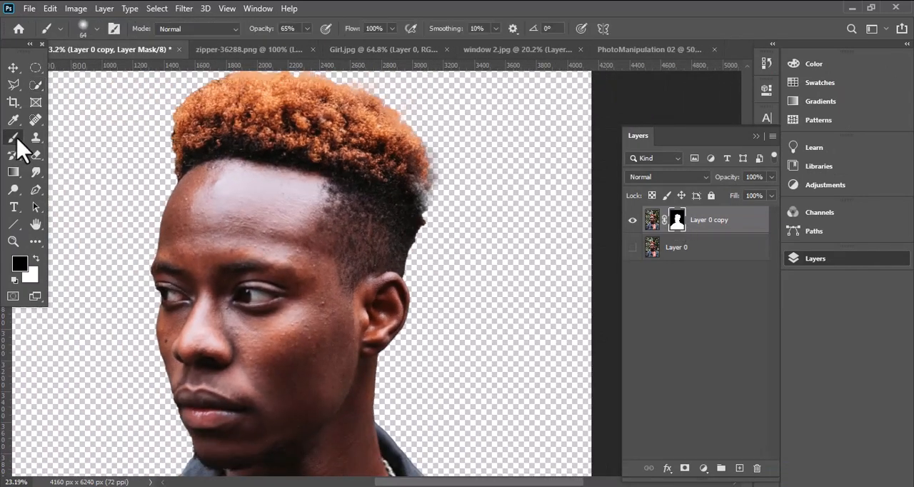
alt+right_click(381, 185)
key(x)
drag(394, 178, 408, 193)
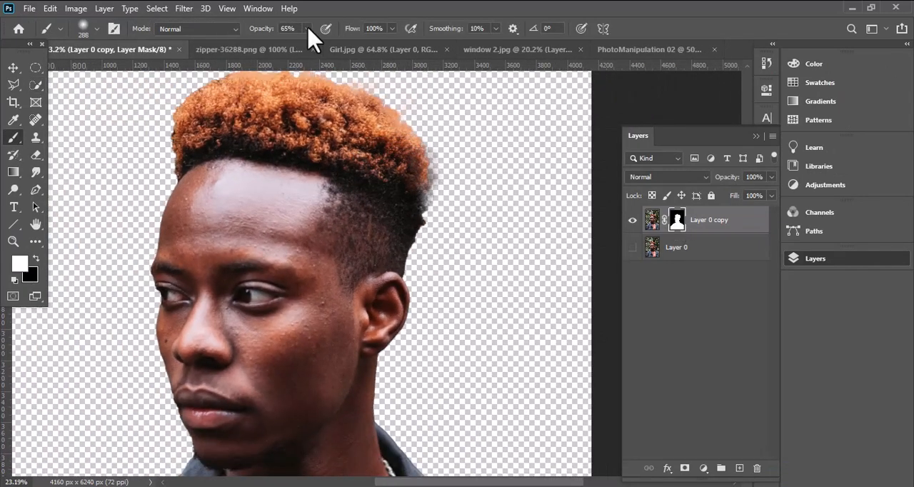
drag(309, 29, 363, 47)
drag(409, 183, 406, 226)
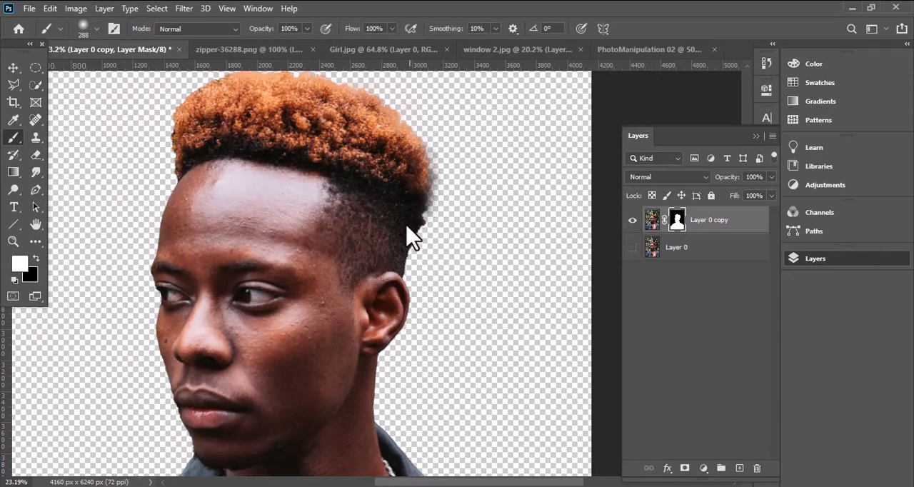
drag(299, 125, 288, 163)
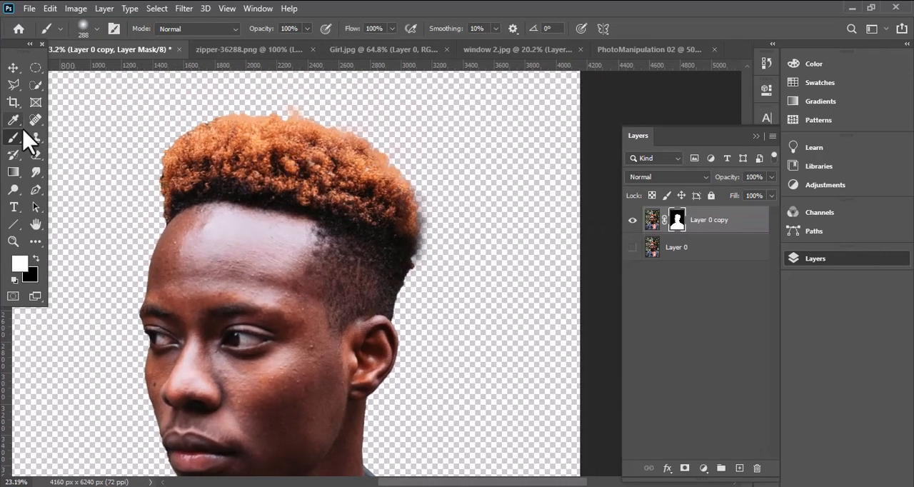
- Clean the fringe behind the hair by painting the mask black in Overlay mode at 80% opacity and 67% flow
click(196, 28)
click(171, 210)
drag(306, 29, 296, 44)
drag(392, 29, 379, 44)
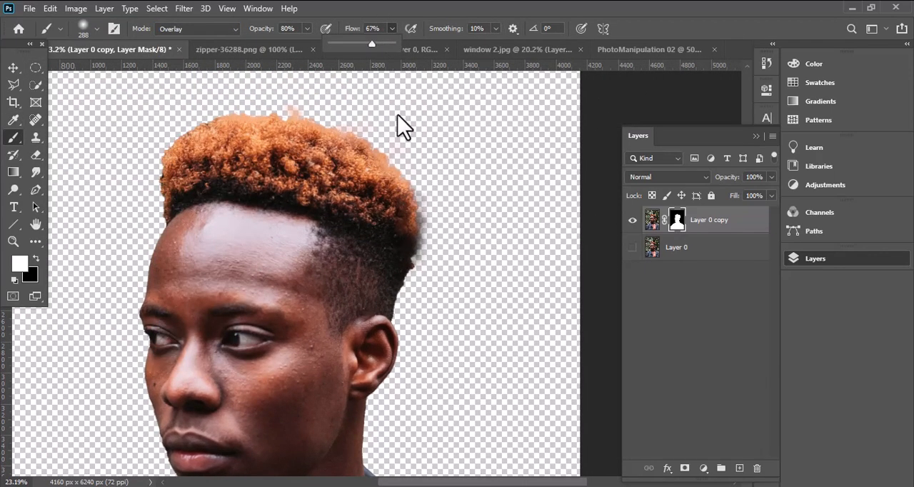
key(x)
mouse_move(435, 211)
mouse_down()
mouse_move(424, 273)
mouse_move(422, 177)
mouse_up()
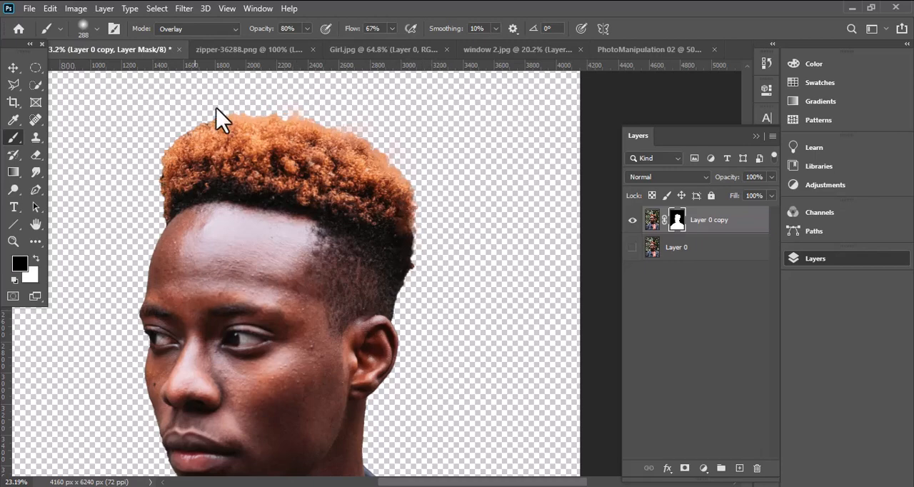
- Examine the cutout's edges around the hair, neck and jacket shoulders
click(16, 68)
scroll(415, 336, down, 2)
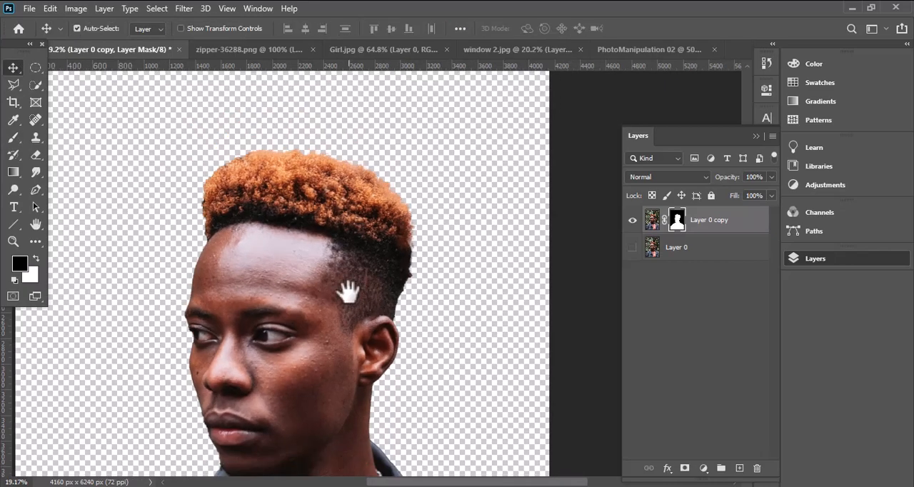
drag(350, 293, 368, 241)
scroll(420, 211, up, 5)
drag(402, 153, 350, 182)
drag(369, 455, 383, 302)
scroll(383, 302, down, 6)
drag(402, 404, 402, 265)
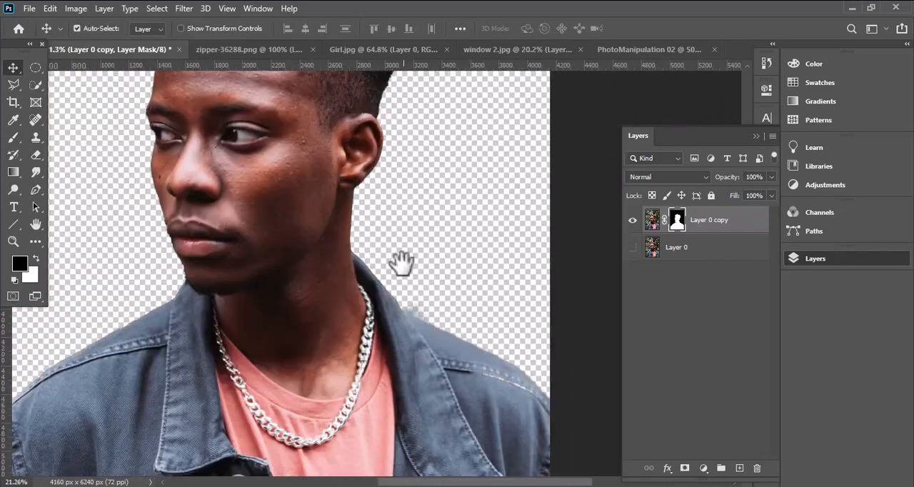
drag(433, 331, 429, 251)
click(15, 140)
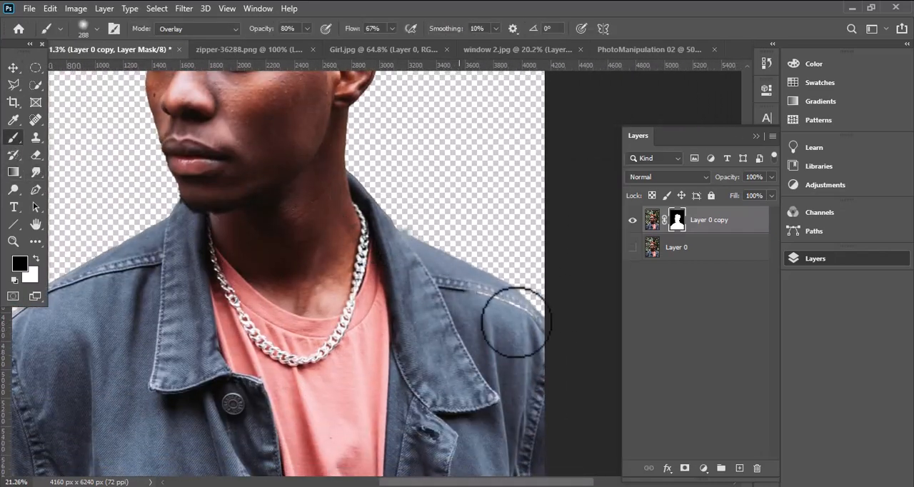
- Bring the masked portrait layer into the PhotoManipulation 02 document
scroll(200, 364, down, 3)
key(v)
drag(127, 305, 379, 327)
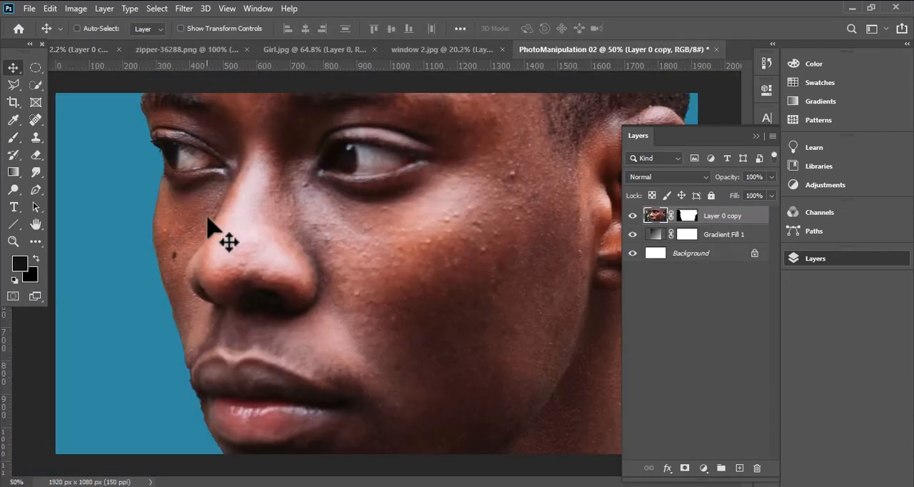
- Scale the portrait to 36% and position it lower on the canvas so the whole head fits in the frame
key(ctrl+t)
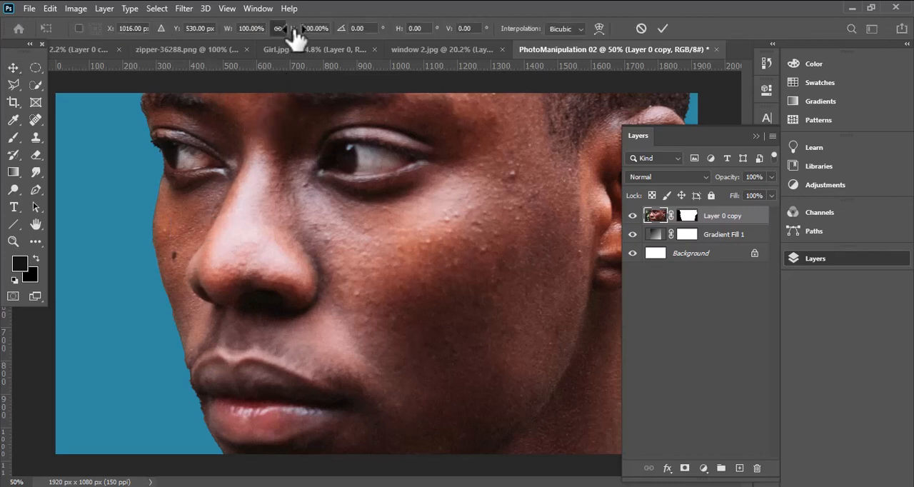
drag(294, 30, 246, 57)
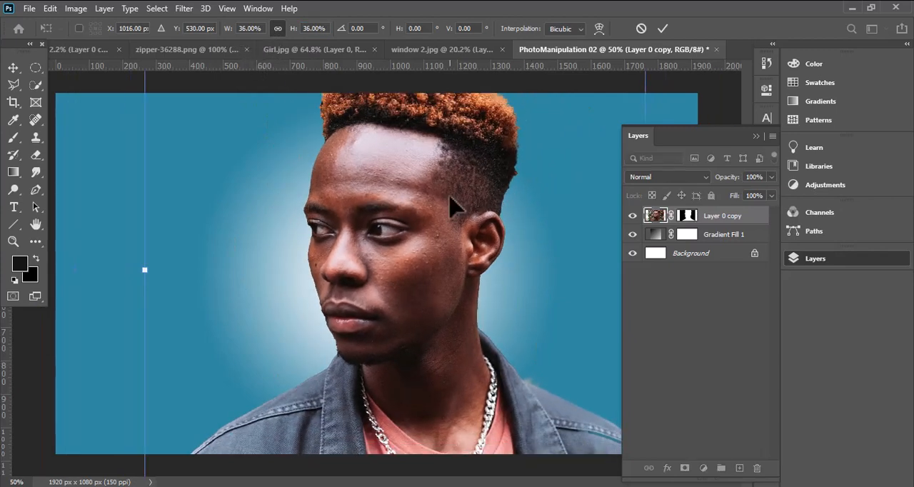
drag(450, 196, 442, 238)
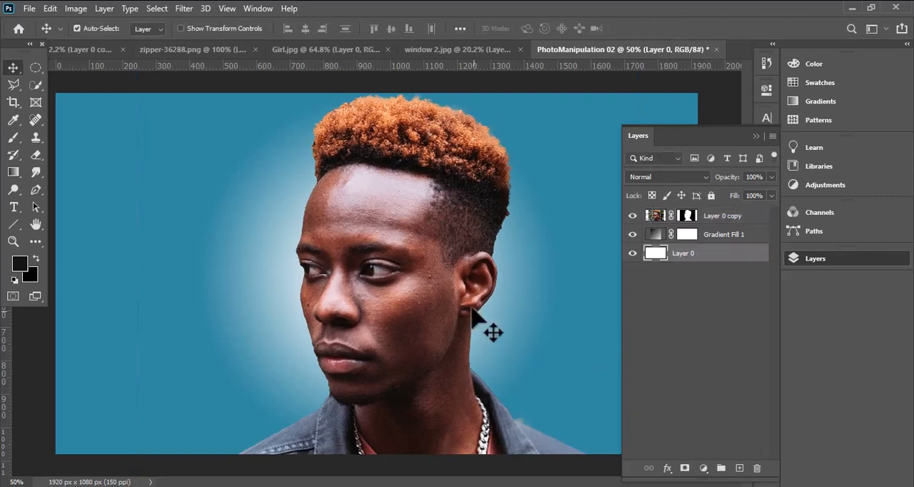
- Add a Curves adjustment clipped to the portrait layer, with an S-curve that raises the highlights and lowers the shadows
click(655, 216)
click(703, 467)
click(722, 296)
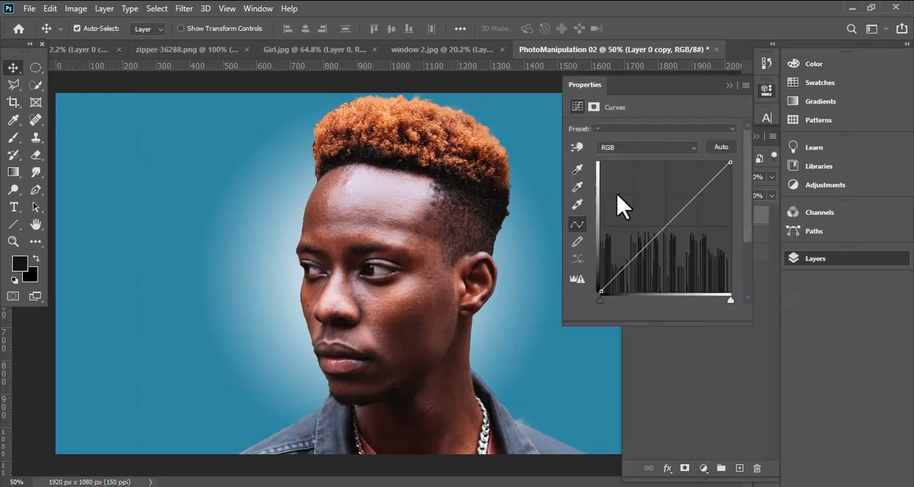
drag(683, 208, 684, 194)
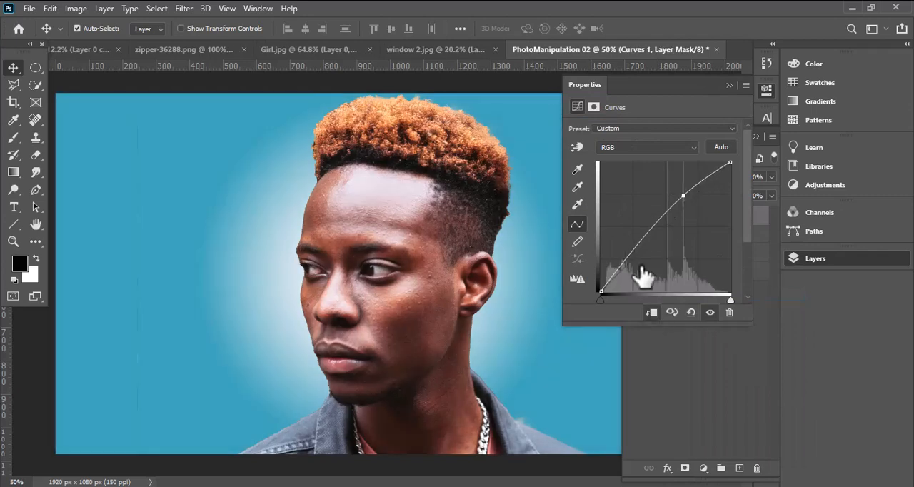
drag(648, 235, 648, 248)
drag(683, 197, 688, 198)
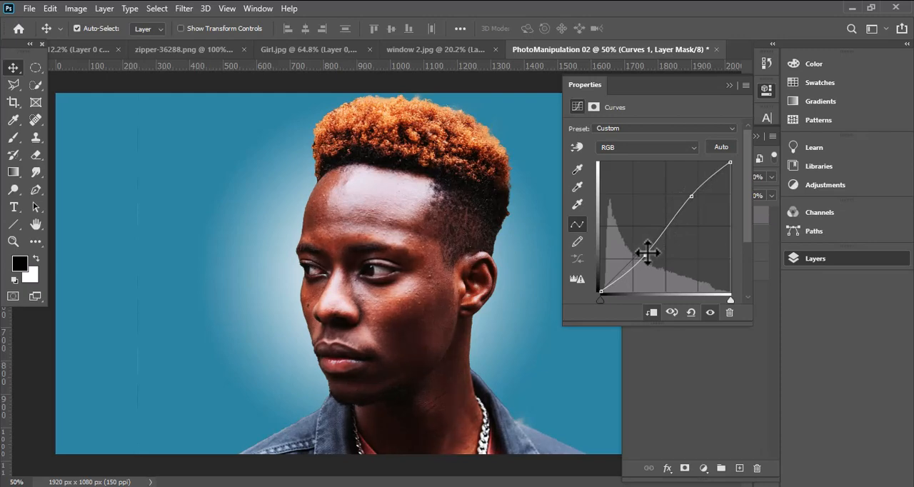
- Set the Curves adjustment layer's opacity to 63%
click(767, 90)
click(812, 258)
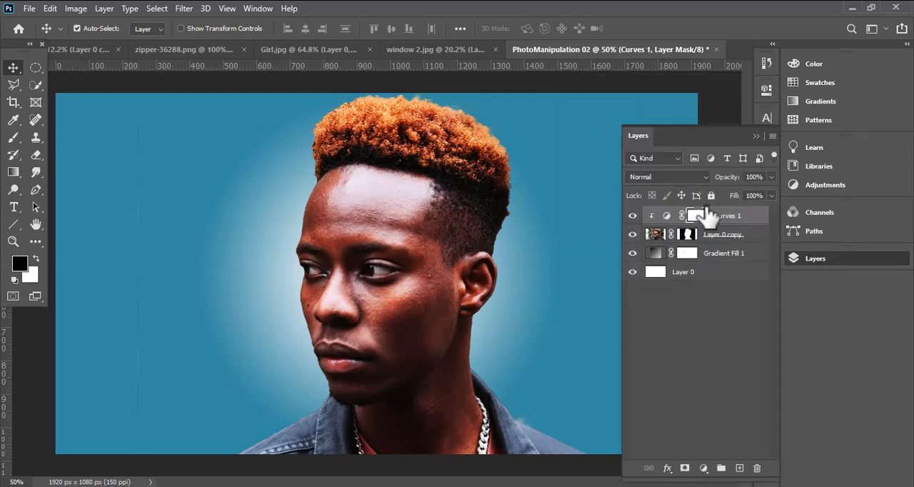
click(660, 216)
click(771, 178)
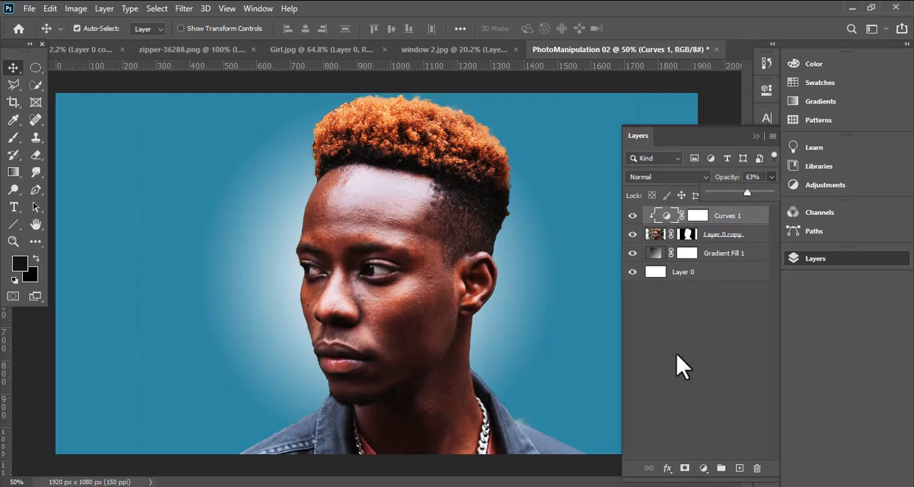
- Dodge the forehead on the portrait layer with a 65 px brush, Midtones range and 50% exposure
click(13, 190)
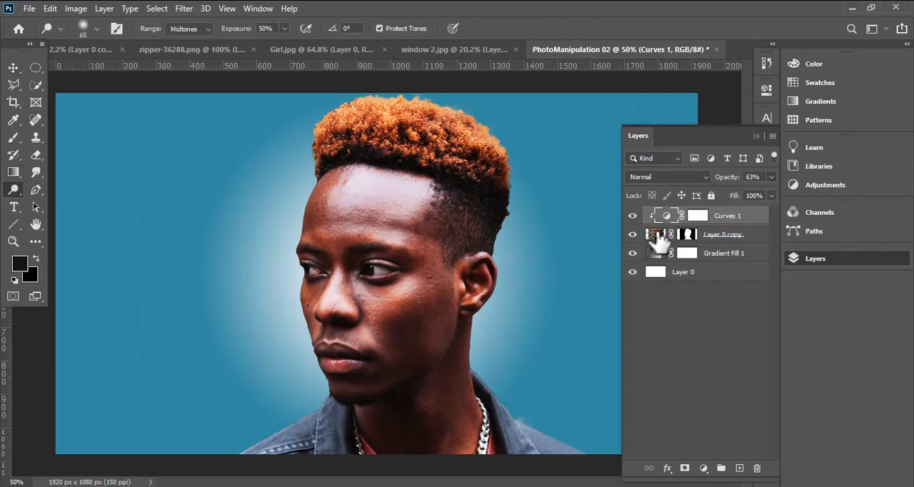
click(655, 234)
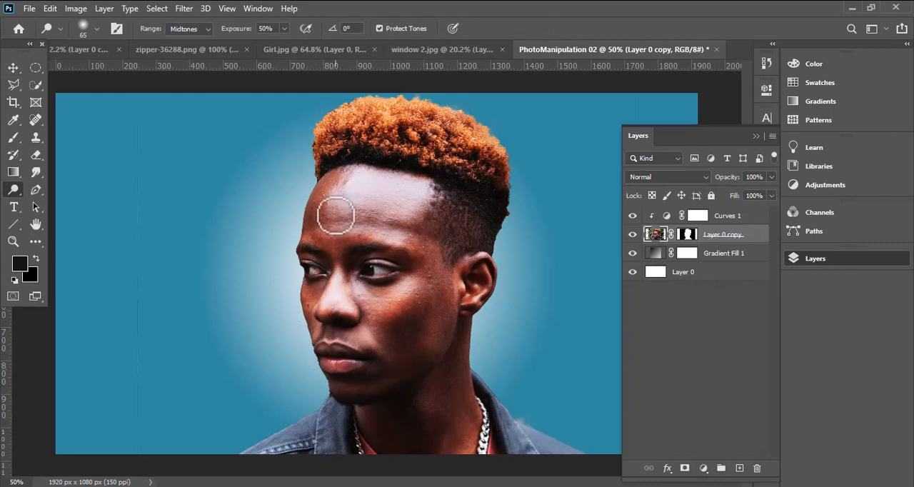
drag(336, 208, 353, 215)
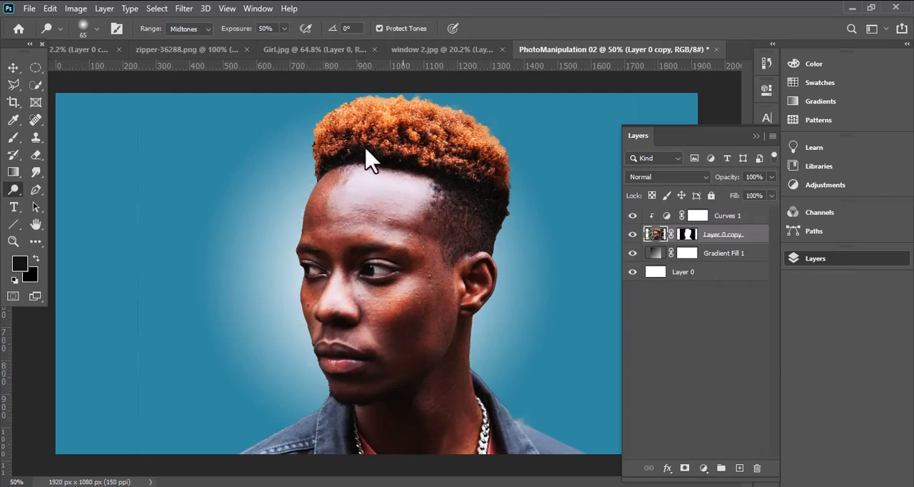
- Burn the shadow areas of the face and dodge the cheekbone highlight, using Midtones at 50% exposure
right_click(13, 190)
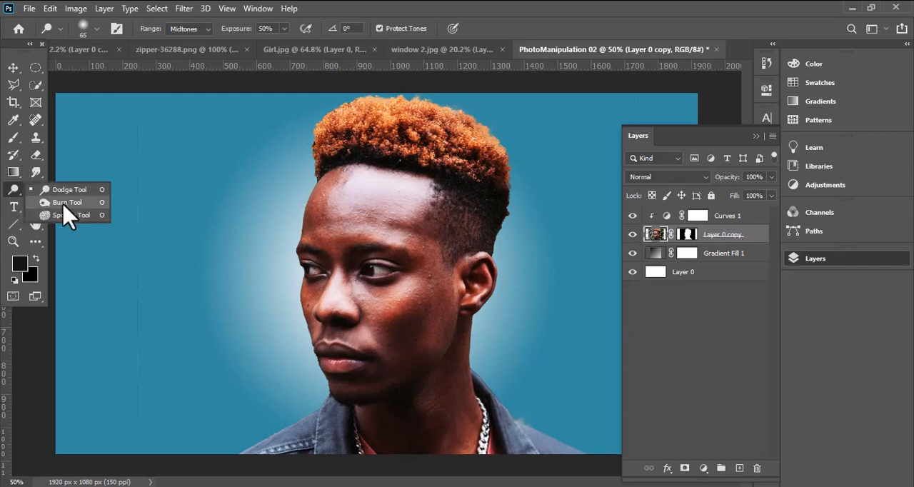
click(64, 201)
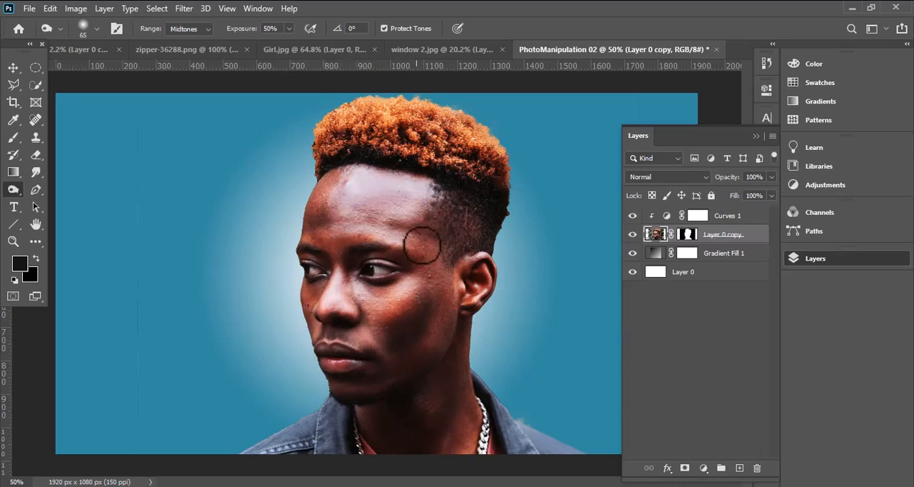
right_click(16, 191)
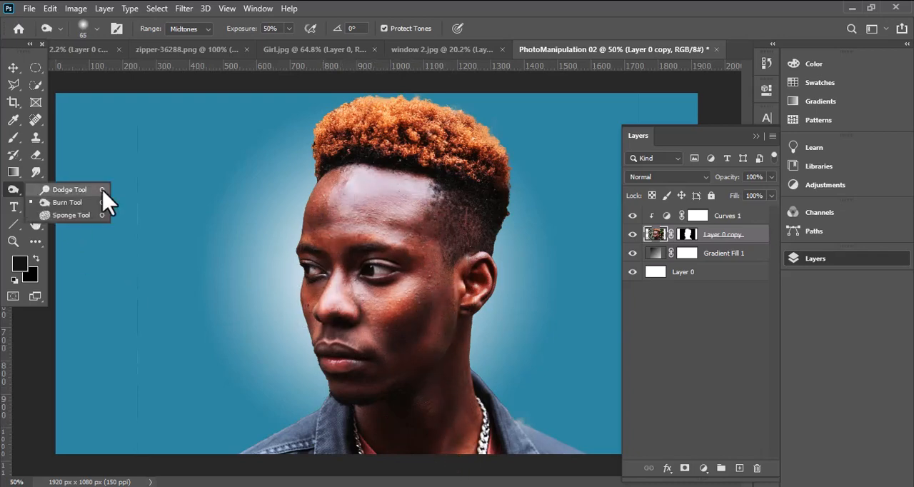
click(68, 188)
drag(397, 298, 397, 315)
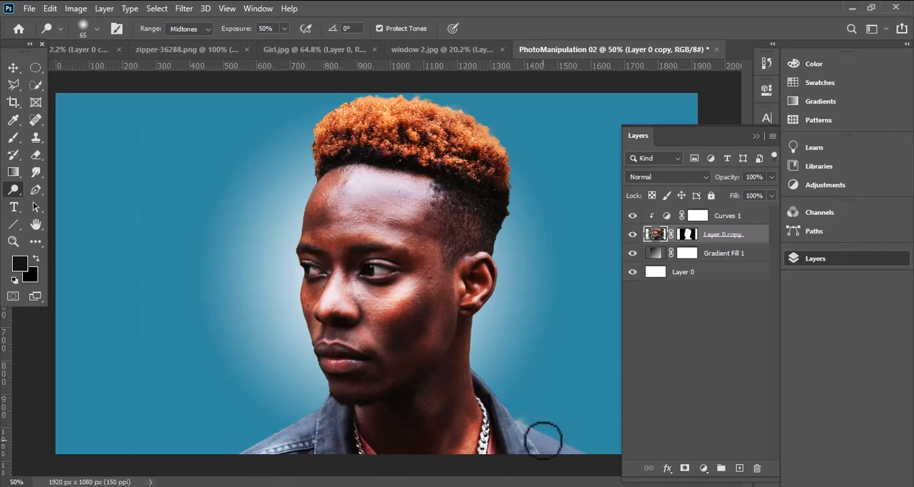
- Burn the shadows around the jaw and chin and dodge the neck highlights, using Midtones at 50% exposure
right_click(10, 199)
click(71, 207)
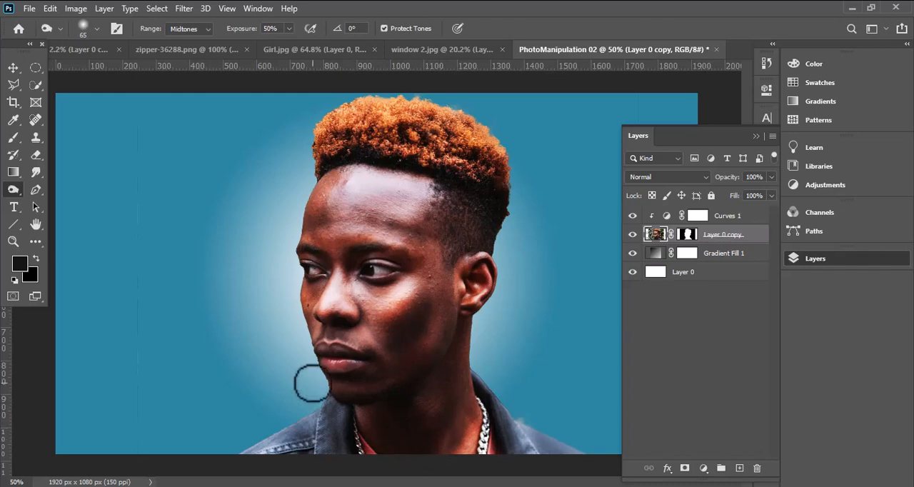
right_click(13, 190)
click(64, 189)
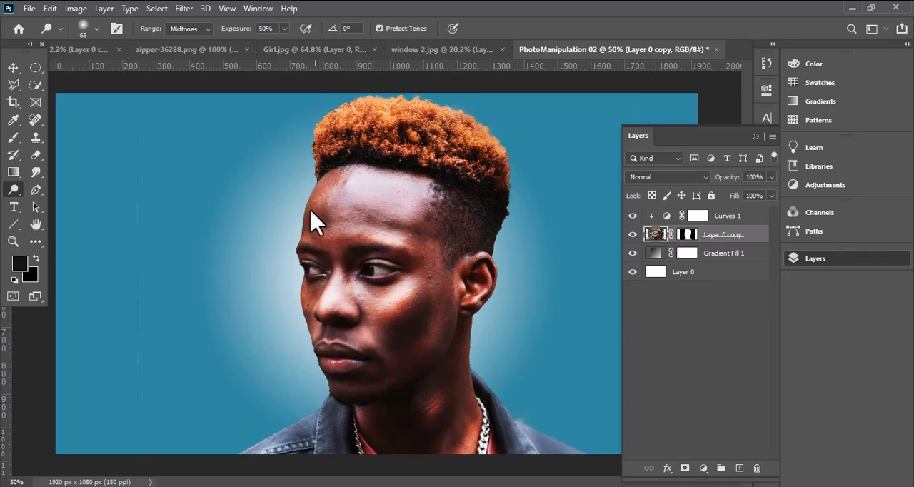
click(13, 68)
scroll(397, 334, down, 2)
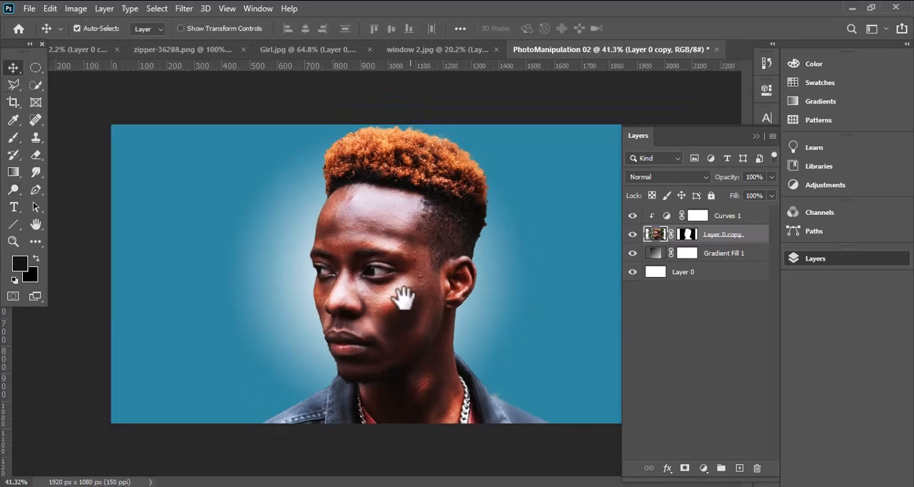
scroll(347, 293, up, 1)
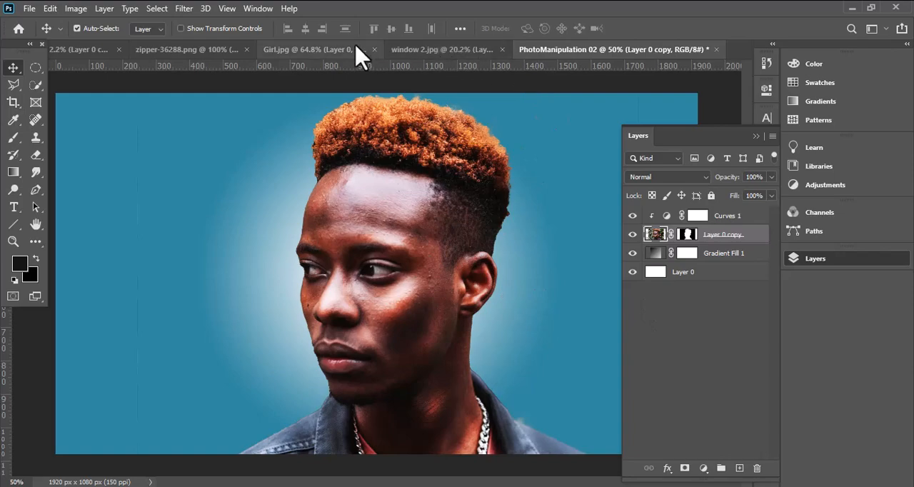
- Bring the zipper from zipper-36288.png into PhotoManipulation 02 above the portrait layer and rotate it about 26 degrees across the head
click(194, 51)
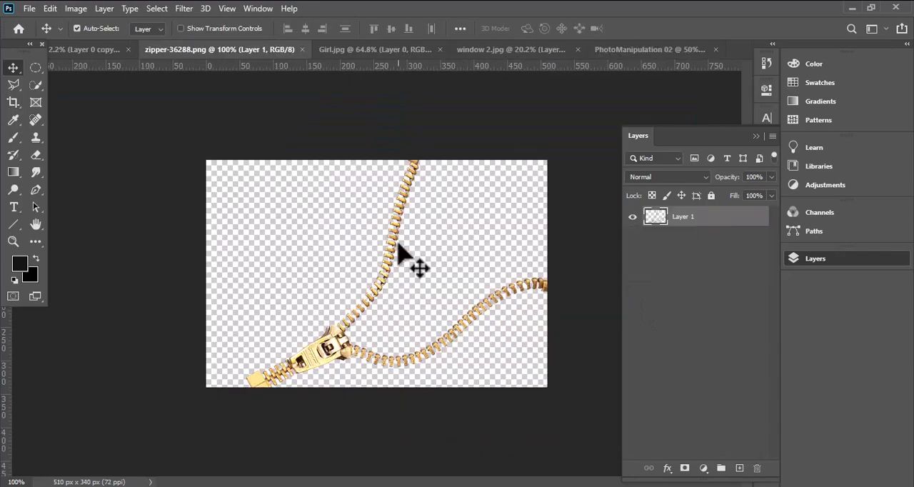
drag(315, 349, 434, 210)
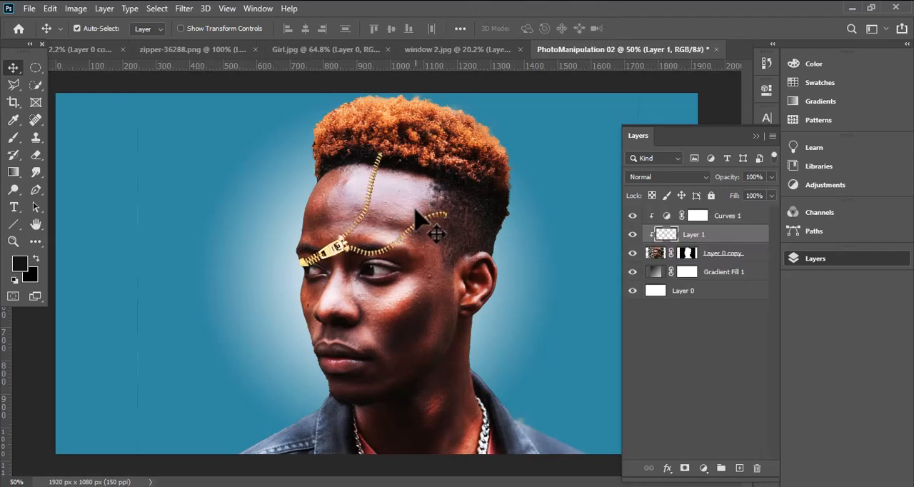
key(ctrl+t)
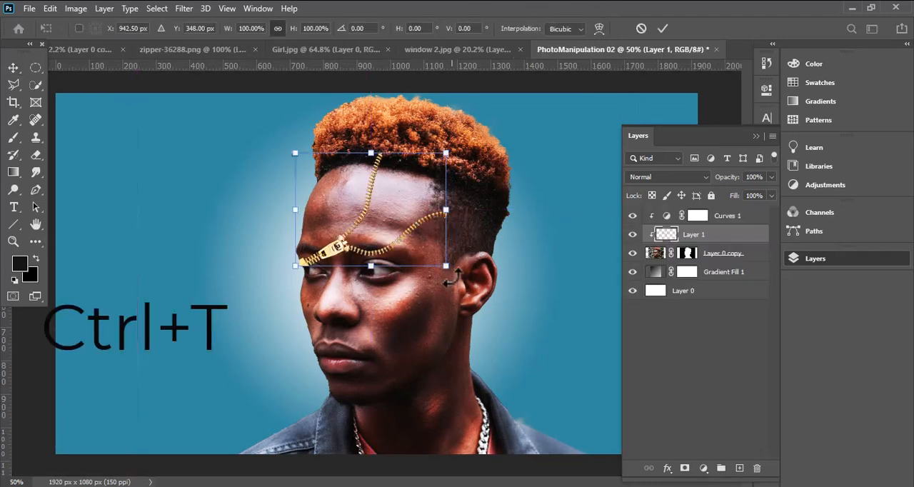
drag(451, 280, 413, 306)
drag(319, 232, 376, 205)
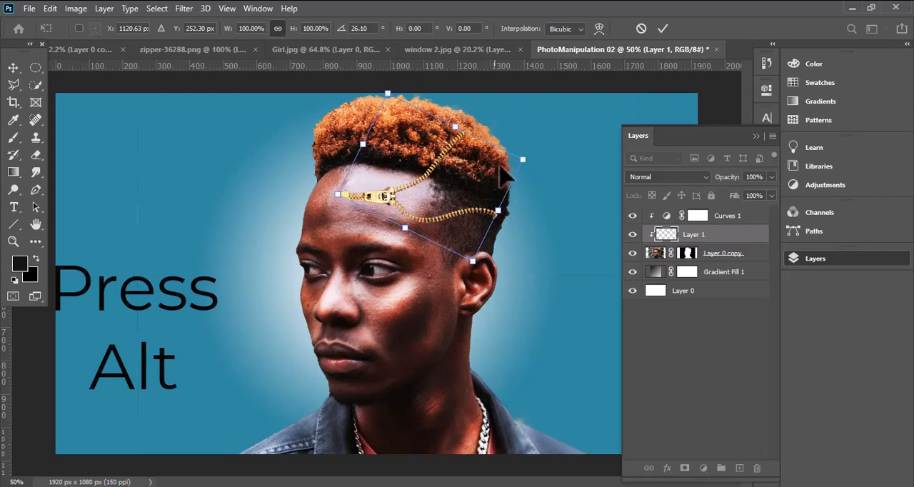
- Scale the zipper to about 125% and position it so its open ends run from the forehead to the back of the head
drag(523, 157, 546, 153)
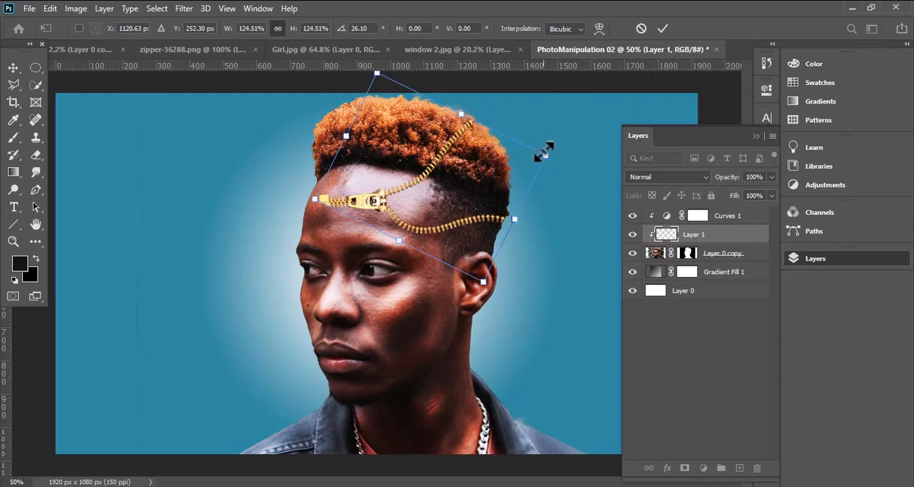
drag(546, 153, 529, 158)
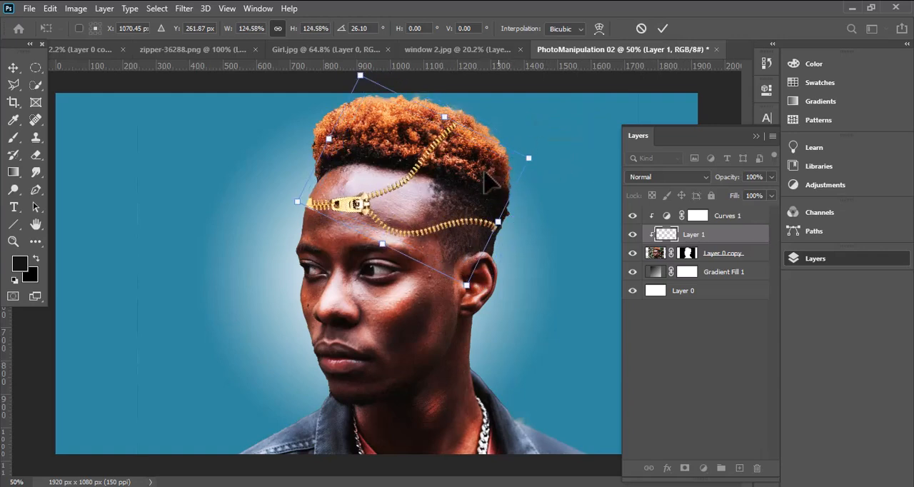
key(Escape)
mouse_move(362, 207)
mouse_down()
mouse_move(388, 205)
mouse_move(377, 206)
mouse_up()
- Start a Pen tool path at the zipper slider and trace the inner edge of the upper teeth across the forehead
scroll(476, 193, up, 1)
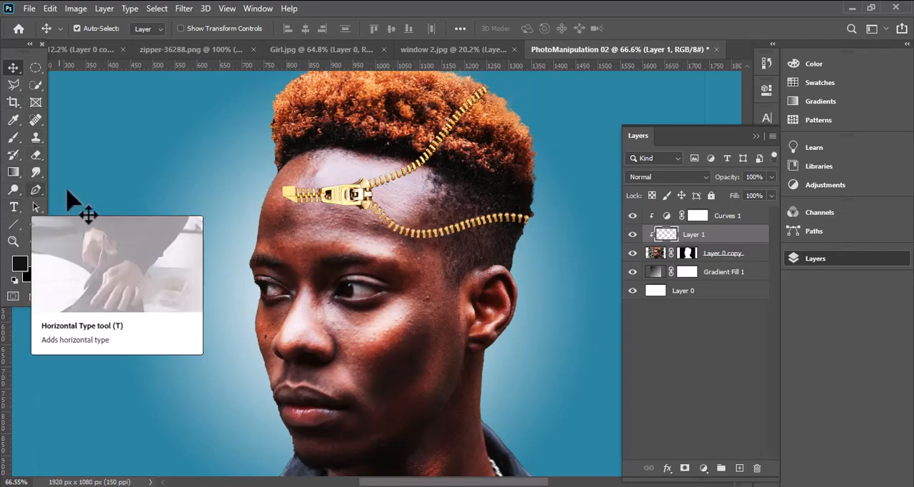
click(37, 190)
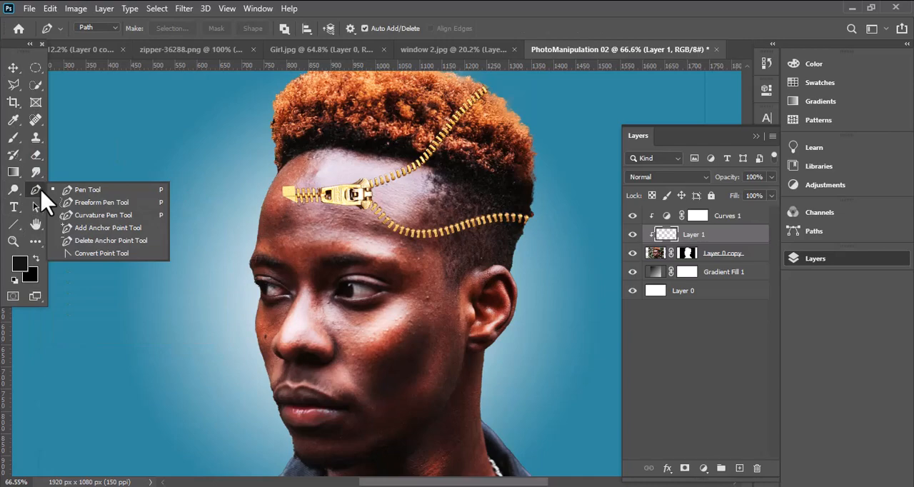
click(96, 191)
drag(378, 196, 498, 215)
drag(499, 214, 364, 327)
click(225, 292)
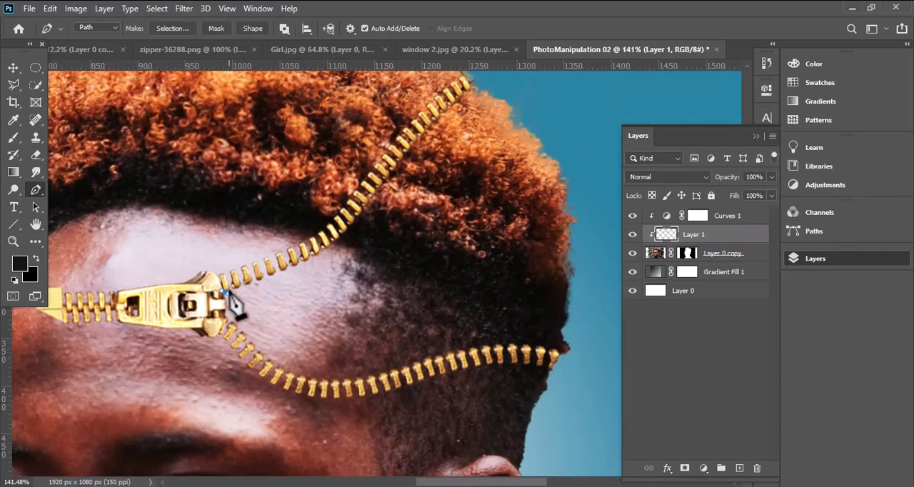
click(236, 289)
click(247, 286)
click(256, 280)
click(264, 275)
click(274, 272)
click(278, 277)
key(ctrl+z)
click(274, 271)
click(279, 270)
click(286, 268)
click(293, 263)
click(298, 260)
scroll(300, 262, up, 3)
click(305, 259)
click(315, 254)
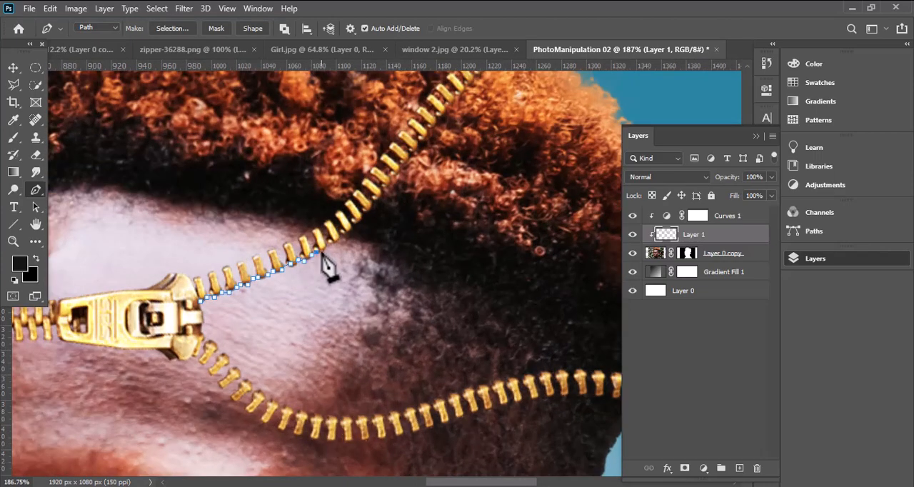
- Continue the path along the inner edge of the upper zipper teeth through the hair to their far end
click(326, 249)
click(337, 244)
click(347, 236)
click(355, 227)
click(374, 206)
click(377, 201)
click(383, 192)
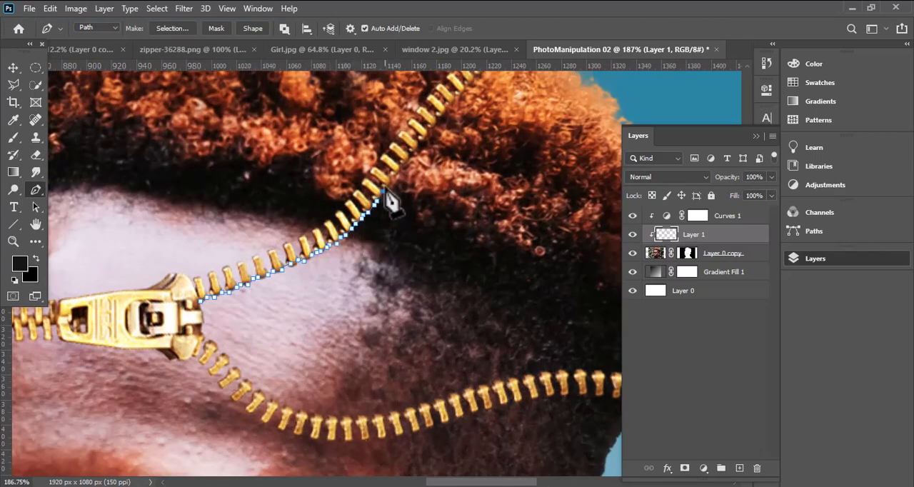
click(394, 174)
click(401, 173)
click(403, 168)
drag(409, 163, 338, 235)
click(341, 229)
click(353, 212)
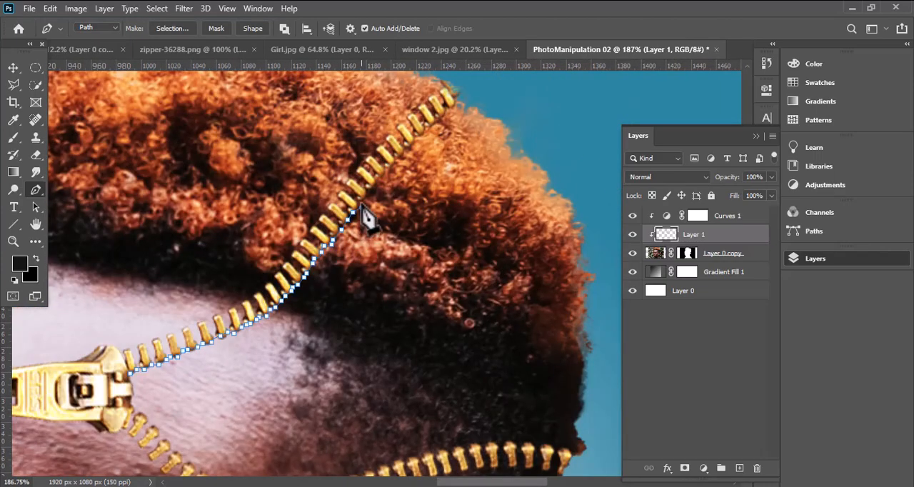
click(366, 199)
click(372, 190)
click(378, 178)
click(388, 167)
click(399, 157)
click(410, 146)
click(418, 135)
click(425, 134)
click(435, 124)
click(443, 116)
click(458, 100)
- Route the path around the outside of the hair at the back of the head to the lower teeth's far end
click(482, 110)
click(524, 152)
click(552, 208)
click(599, 336)
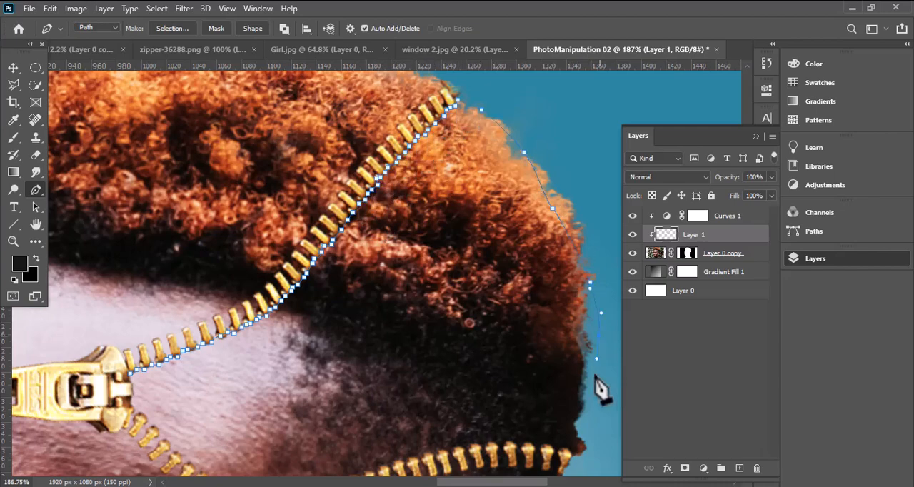
click(585, 437)
- Trace the path along the upper edge of the lower zipper teeth over the dark hair at the back of the head
drag(535, 428, 512, 350)
scroll(543, 390, up, 1)
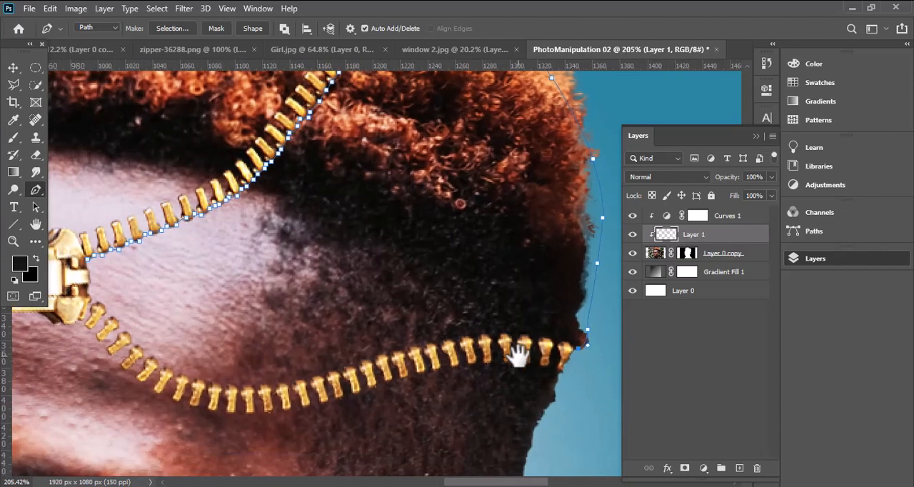
click(568, 342)
click(560, 341)
click(548, 340)
click(529, 337)
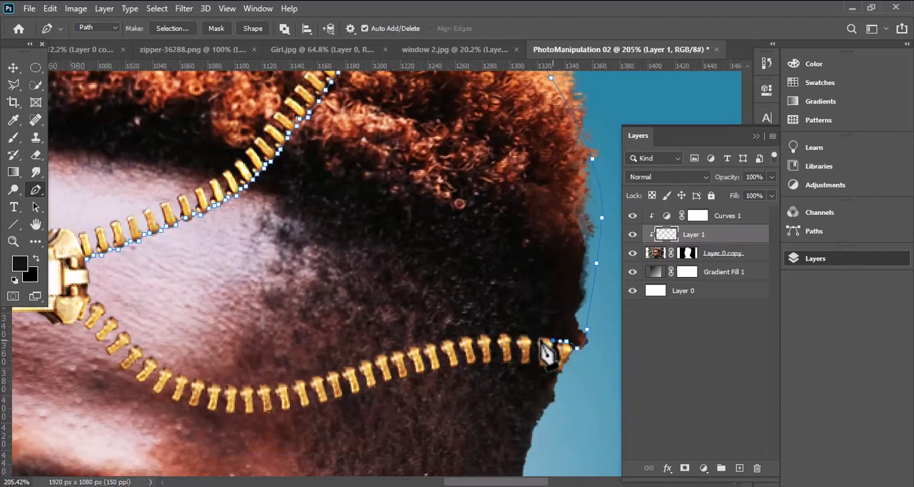
click(536, 338)
click(525, 337)
click(516, 336)
click(505, 336)
click(485, 335)
click(469, 336)
click(459, 337)
click(445, 339)
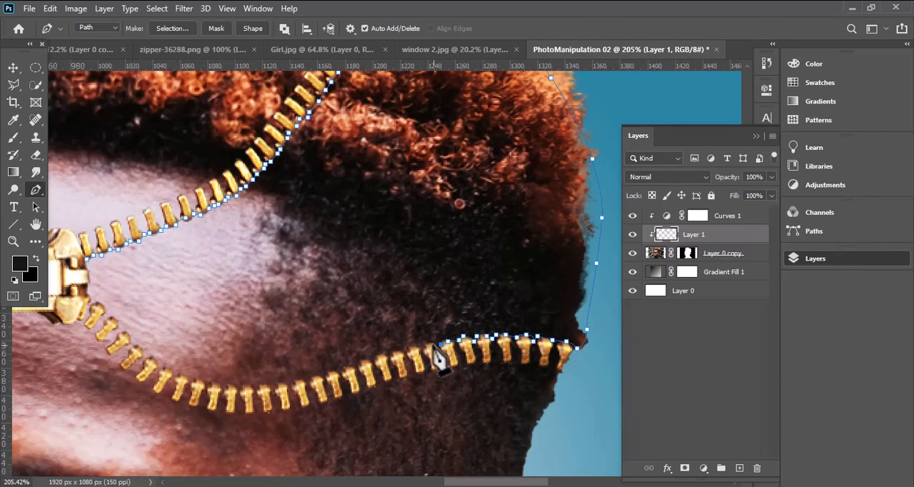
- Extend the path along the upper edge of the remaining lower teeth, following their curve back towards the slider
click(431, 345)
click(414, 349)
click(397, 353)
click(380, 357)
click(365, 361)
click(349, 366)
click(330, 371)
click(309, 377)
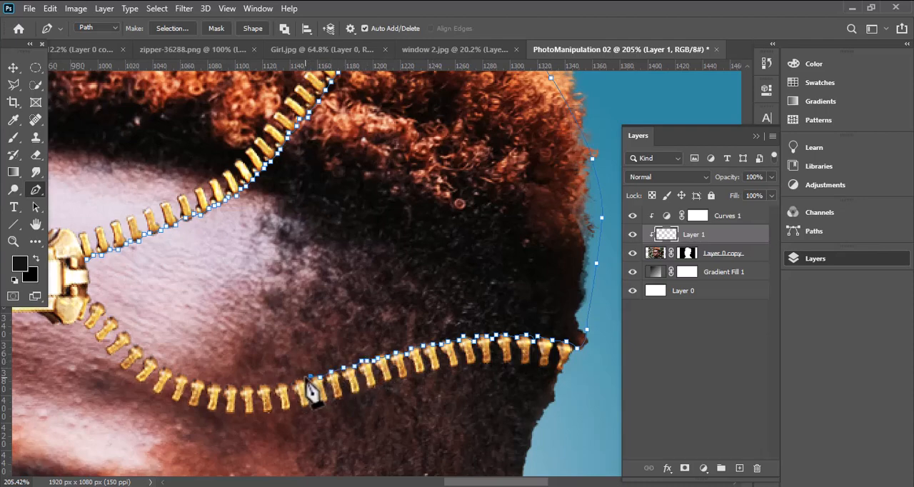
click(293, 381)
click(275, 385)
click(257, 386)
click(239, 389)
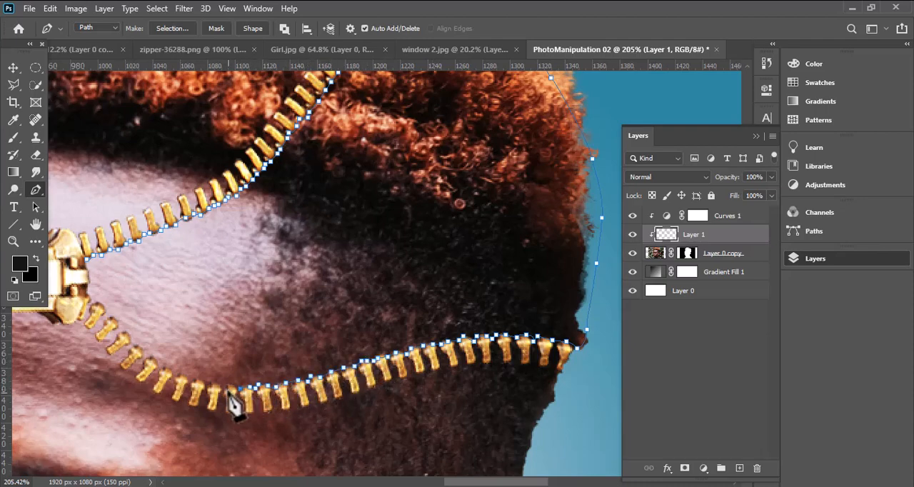
click(225, 387)
click(209, 385)
click(187, 378)
click(170, 370)
click(153, 357)
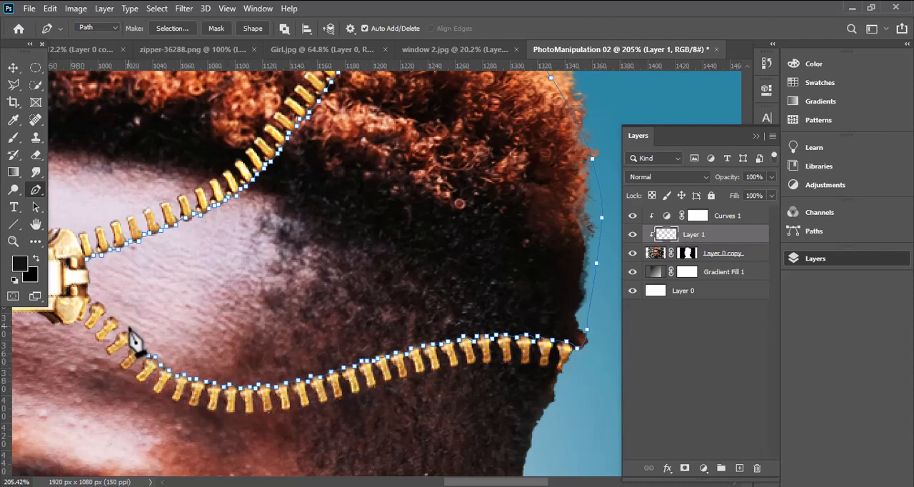
- Trace the last lower teeth and the slider's edge, and close the path at its starting point
scroll(123, 333, up, 2)
drag(123, 333, 278, 303)
click(277, 296)
click(262, 281)
click(254, 270)
click(240, 259)
click(238, 245)
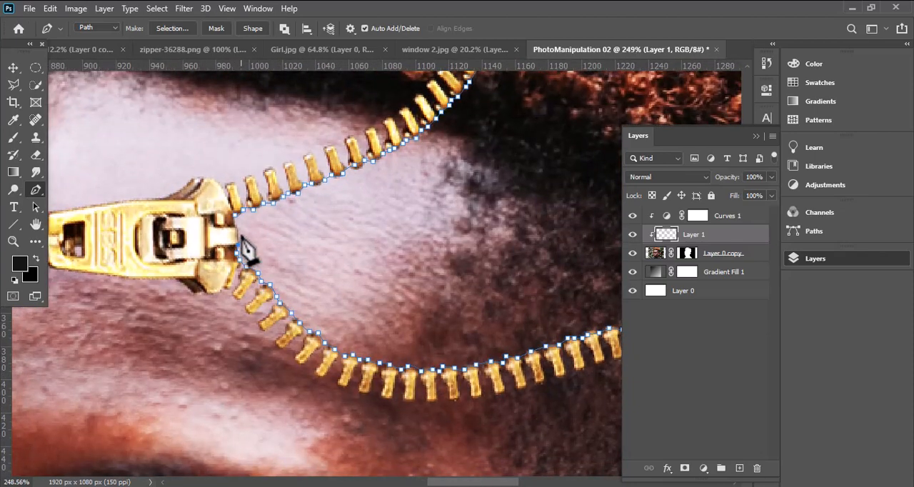
click(237, 213)
- Convert the closed path into a selection with a 0.2 px feather radius
right_click(303, 222)
click(349, 247)
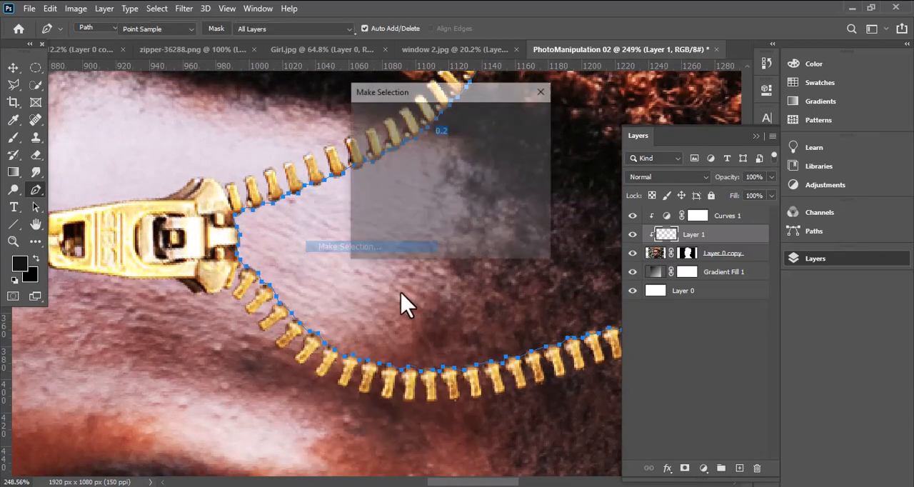
click(523, 122)
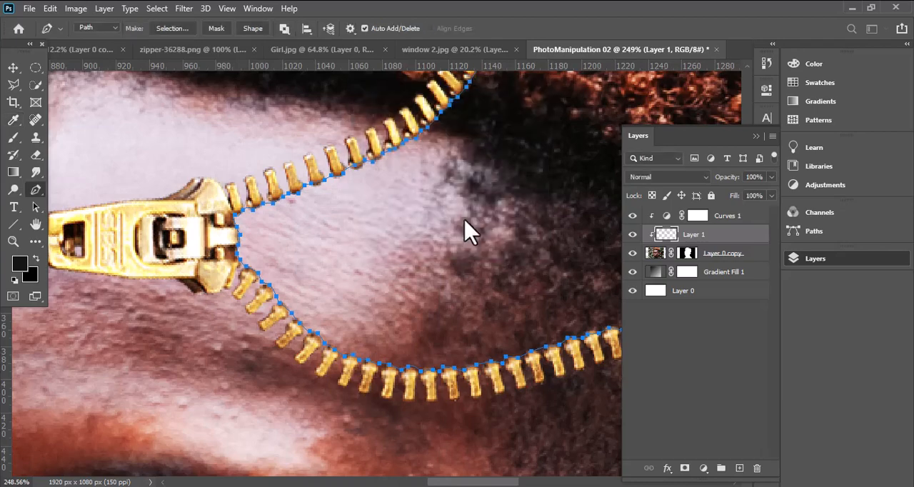
- Fill the selected area on the Layer 0 copy mask with black at 100% opacity in Normal mode and deselect
scroll(467, 230, down, 5)
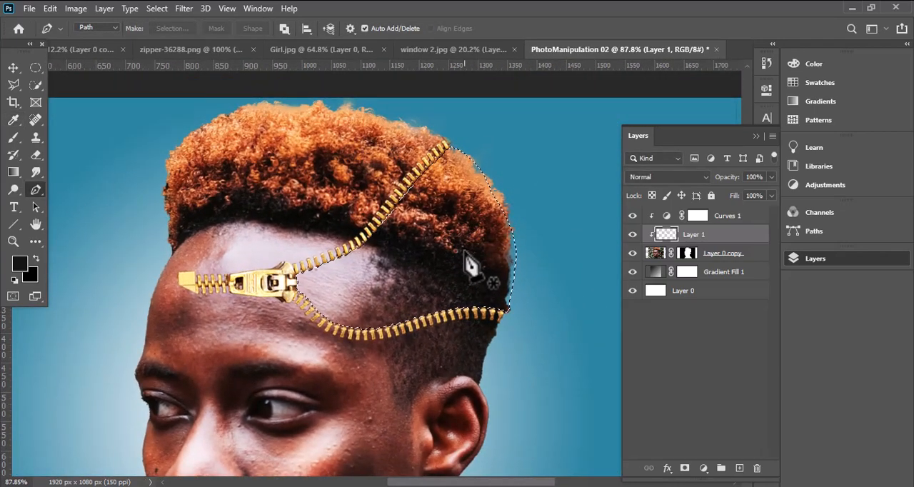
key(alt+bracketleft)
click(50, 8)
click(80, 210)
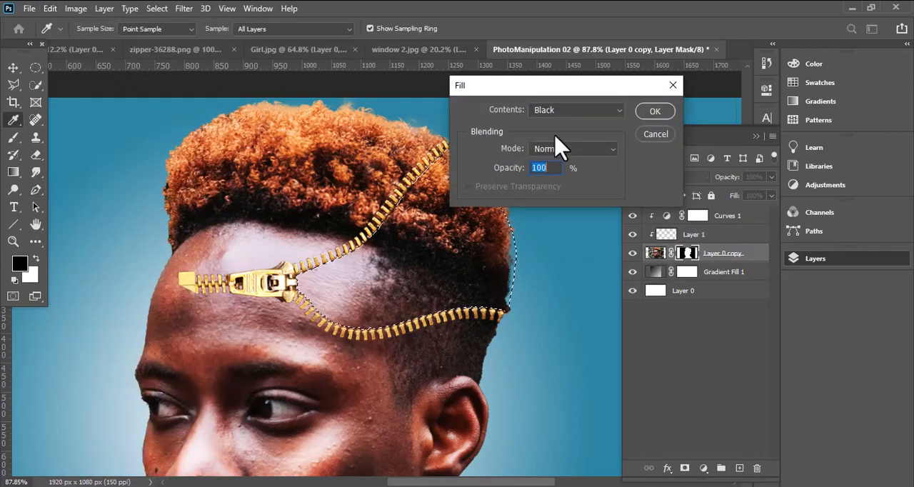
click(564, 110)
click(544, 211)
click(663, 111)
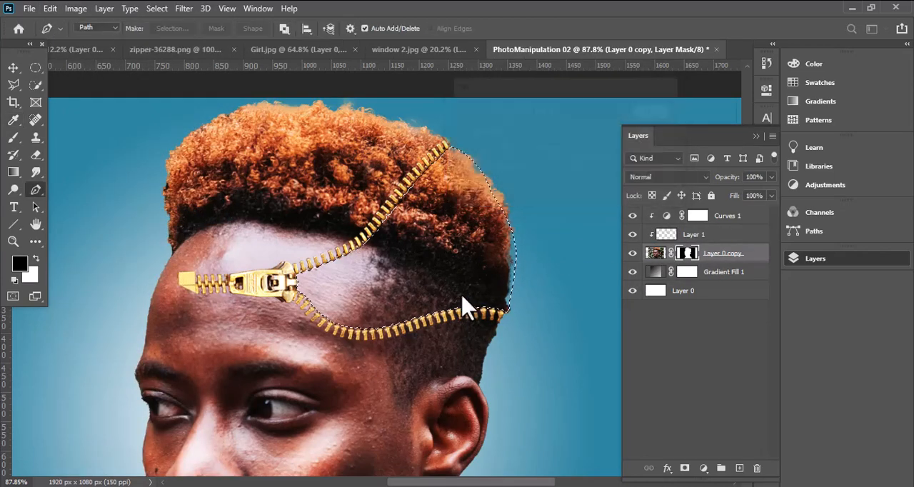
key(ctrl+d)
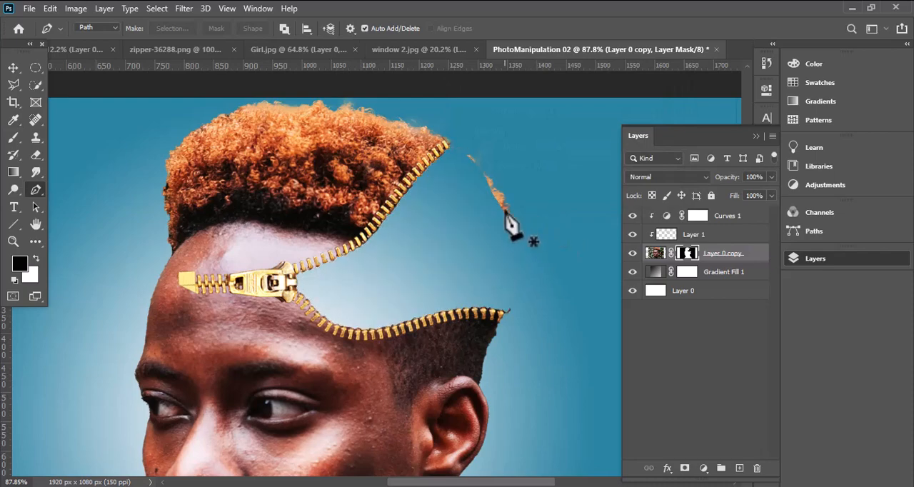
- Paint the leftover hair fragments out of the portrait mask with a 127 px black brush in Normal mode at 100% opacity and flow
click(13, 137)
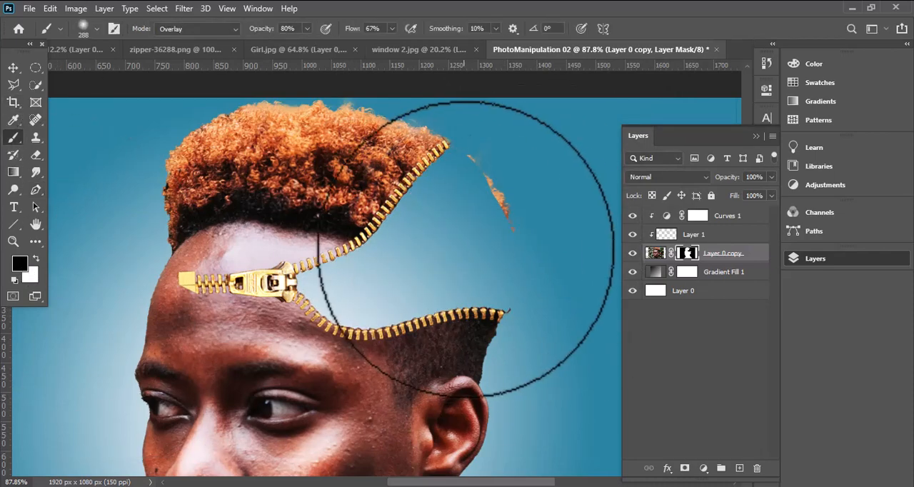
drag(482, 255, 433, 261)
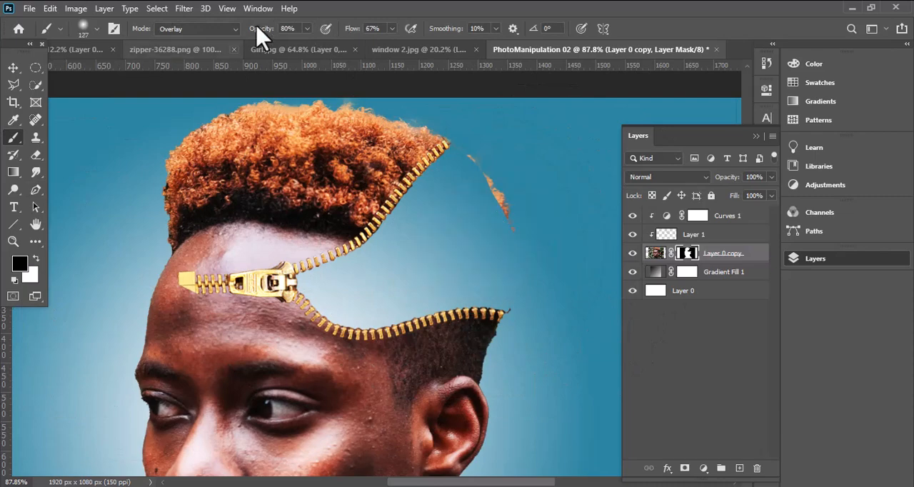
click(307, 28)
drag(322, 44, 329, 44)
click(196, 28)
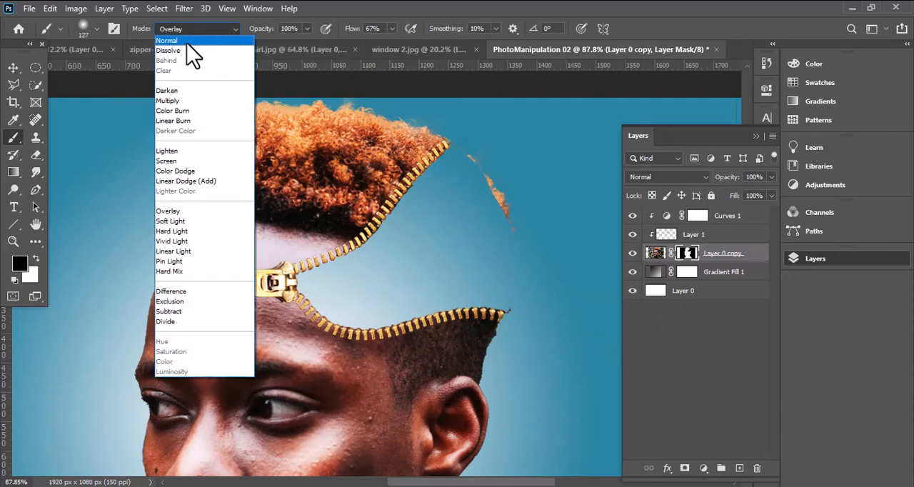
click(175, 41)
drag(391, 28, 420, 43)
drag(490, 170, 487, 165)
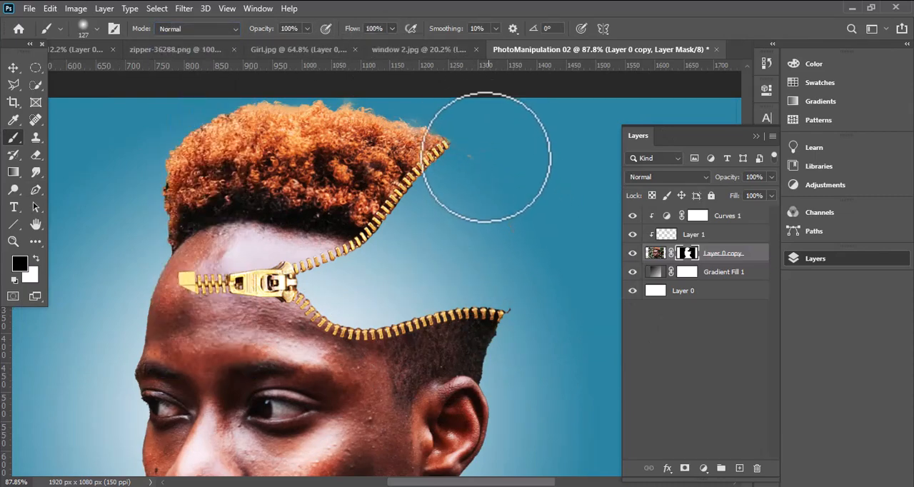
- Blend the zipper layer into the portrait with Blend If, setting Underlying Layer to 0/148 for the blacks and 232/255 for the whites
click(13, 68)
click(529, 225)
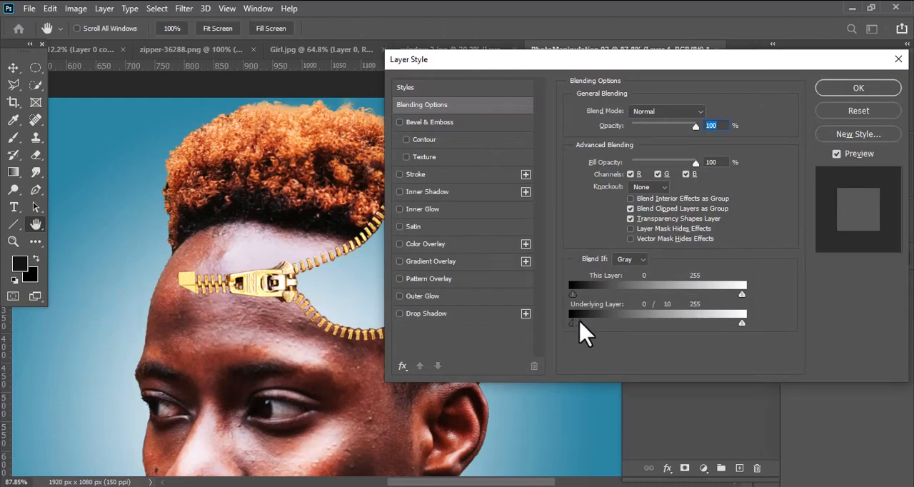
drag(589, 321, 631, 335)
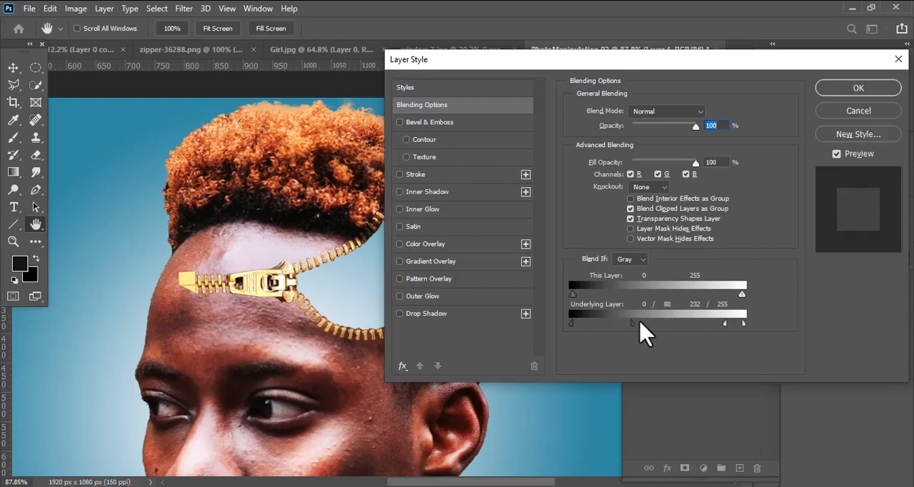
drag(642, 330, 657, 333)
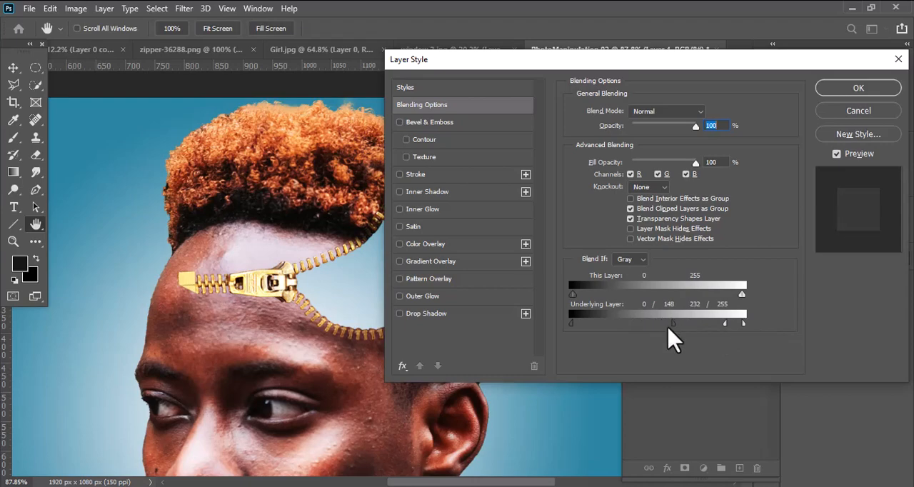
click(853, 88)
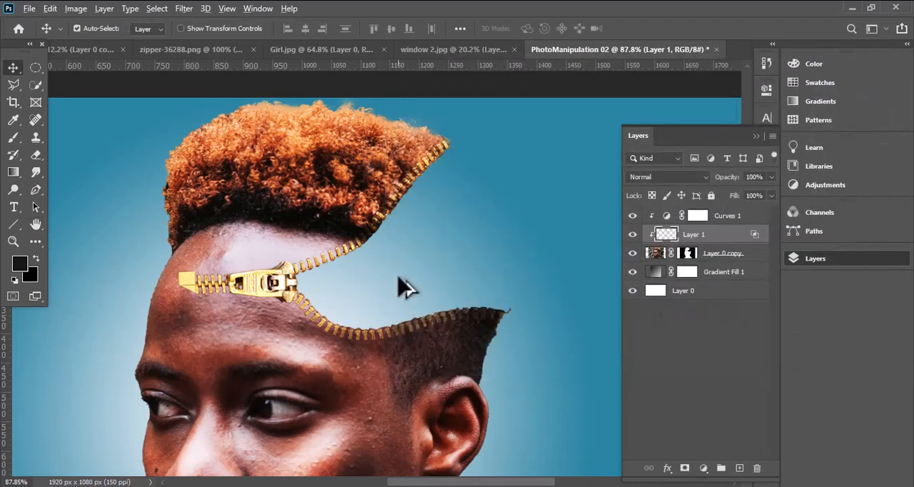
key(ctrl+minus)
drag(400, 285, 388, 204)
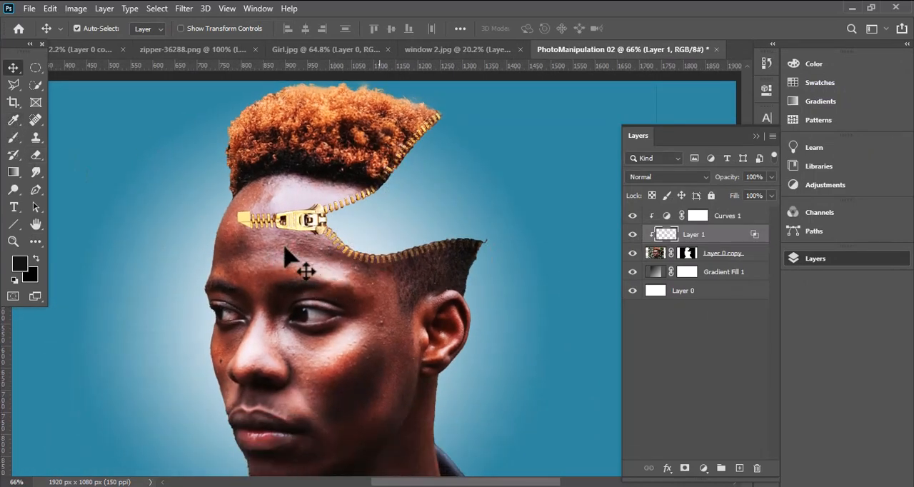
- Add a Smooth Inner Bevel to the zipper on Layer 1 with 199% depth and 6 px size
double_click(761, 243)
click(426, 122)
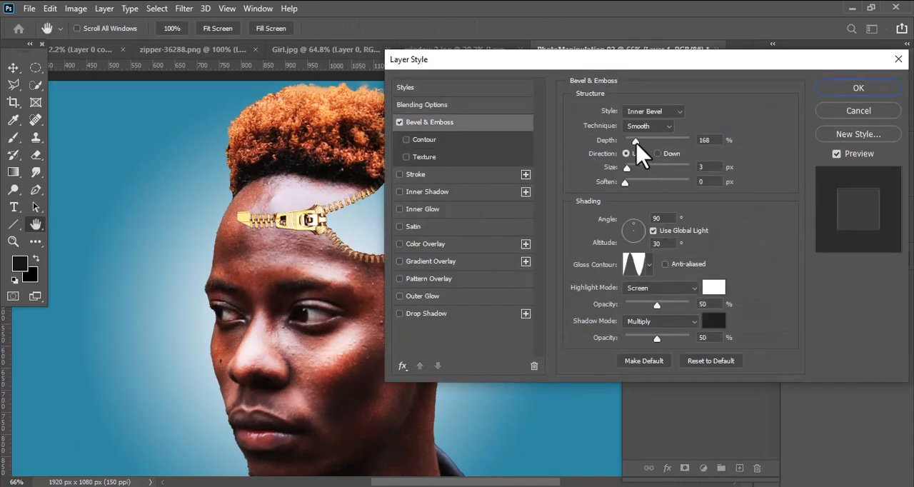
click(648, 265)
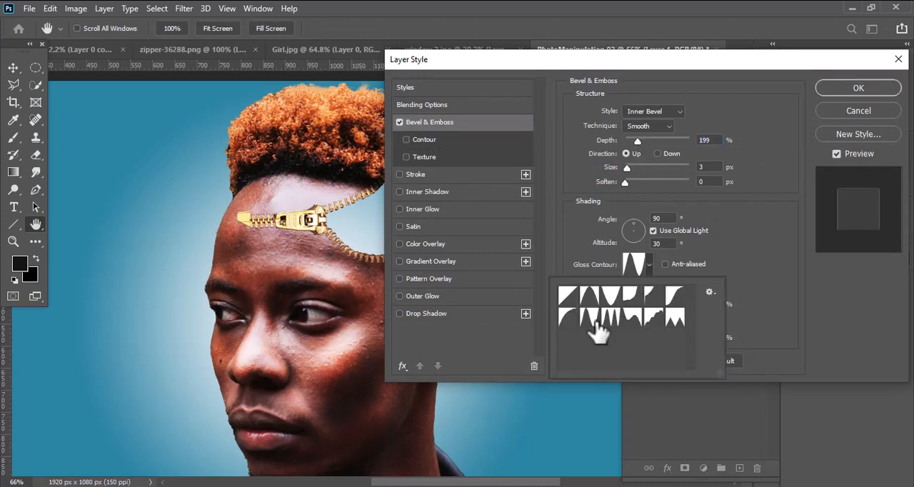
click(654, 200)
drag(625, 167, 630, 169)
key(alt)
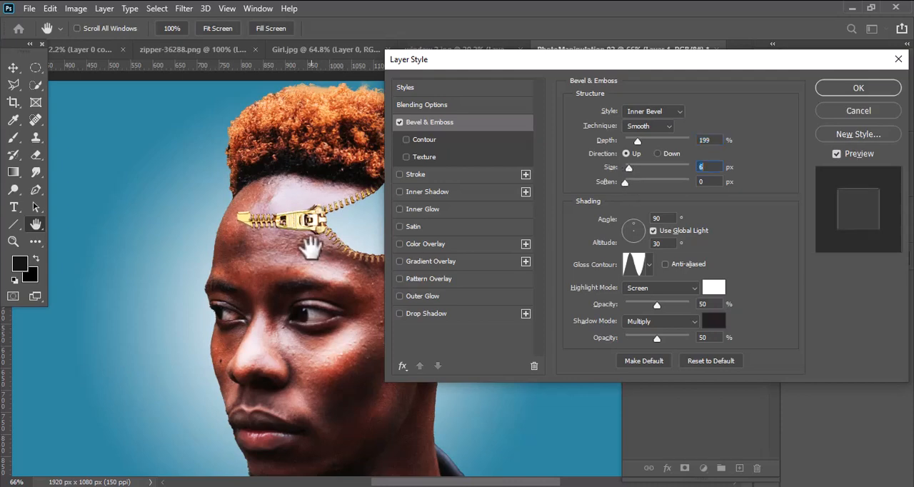
drag(307, 243, 244, 252)
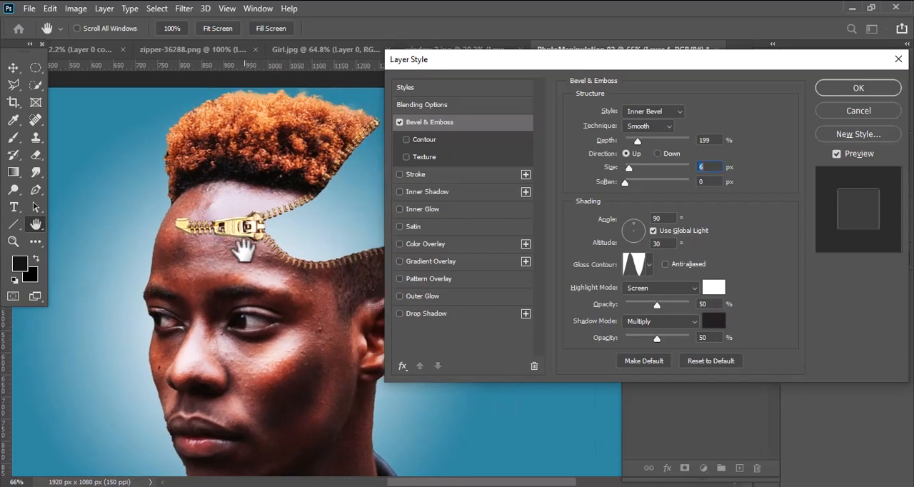
alt+click(244, 250)
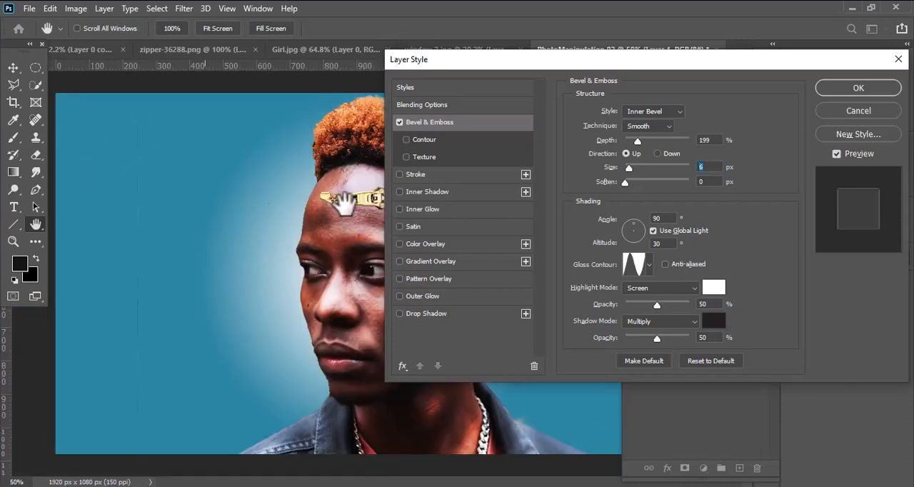
click(850, 89)
- Add an Outer Glow to the zipper layer and sample its color from the man's forehead skin
scroll(347, 238, up, 4)
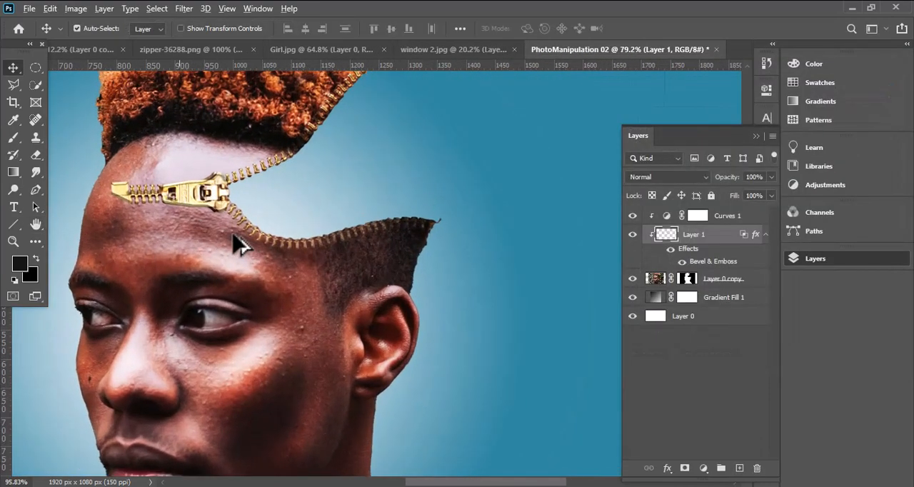
scroll(235, 236, up, 1)
drag(210, 208, 256, 217)
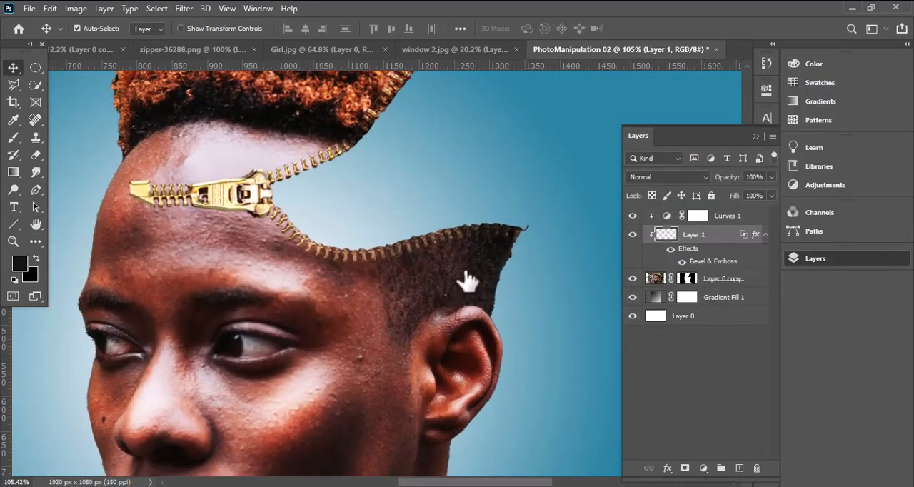
click(423, 297)
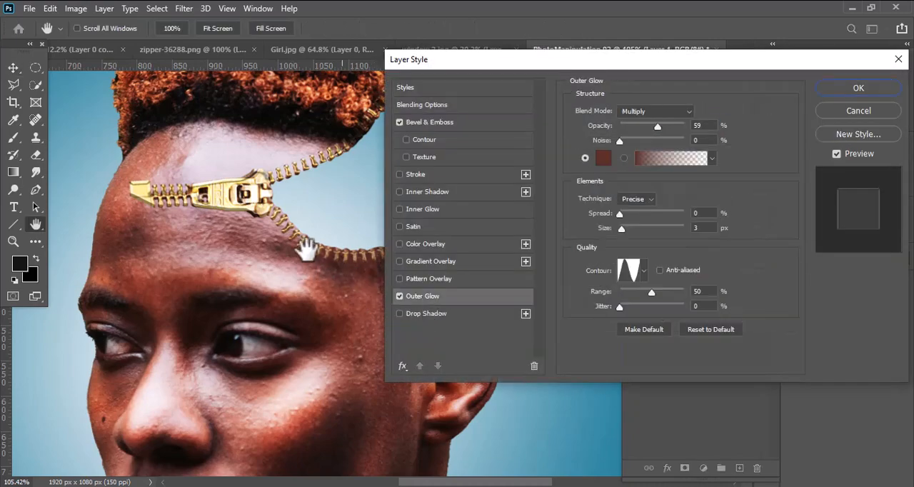
click(603, 158)
click(243, 227)
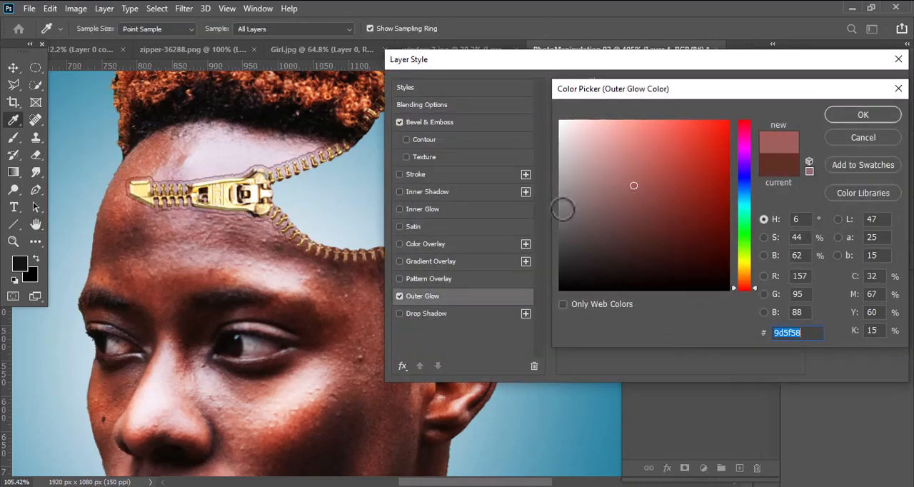
click(635, 215)
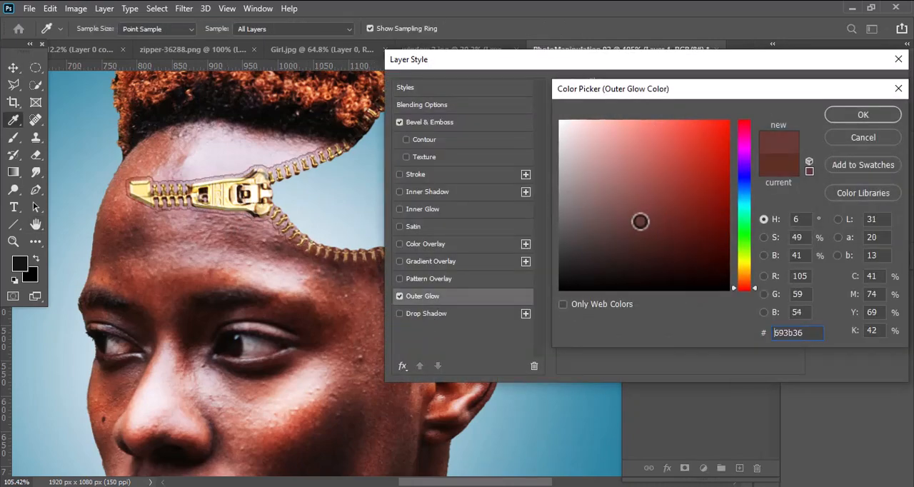
click(176, 273)
click(861, 117)
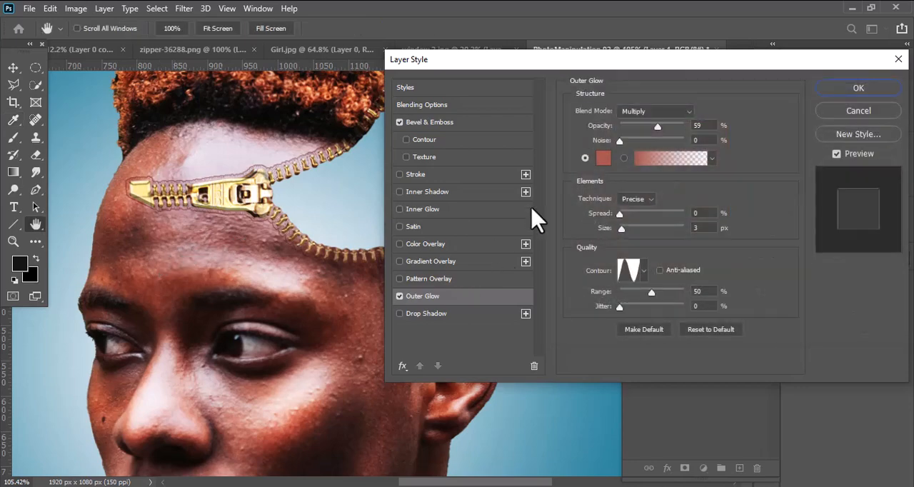
- Try the Darken and Color Burn blend modes for the zipper's outer glow and return to Multiply
click(655, 112)
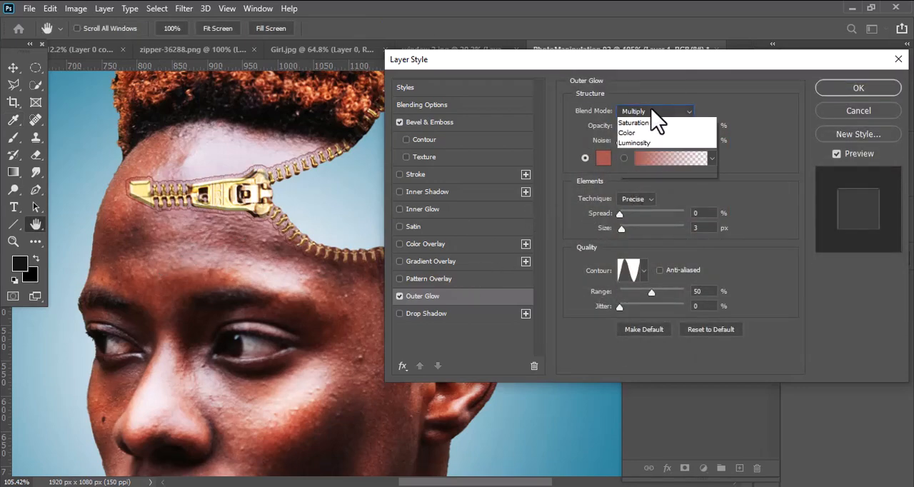
click(637, 153)
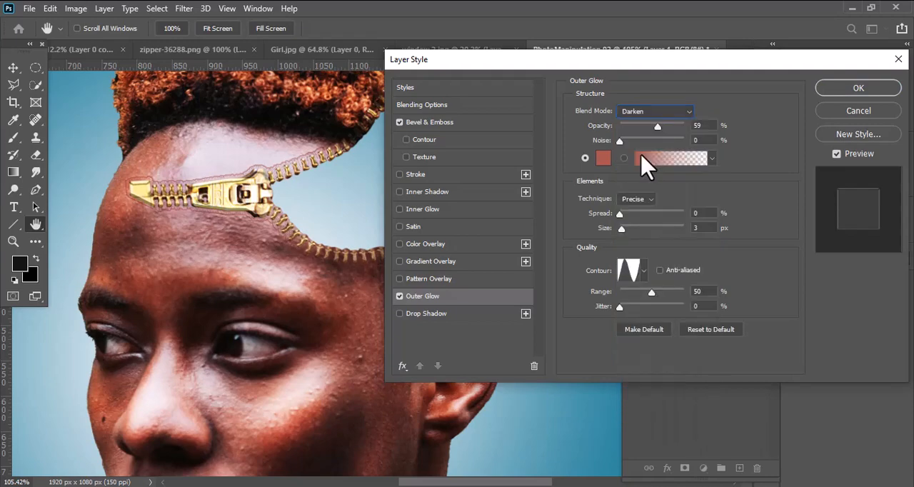
click(665, 113)
click(636, 163)
click(650, 112)
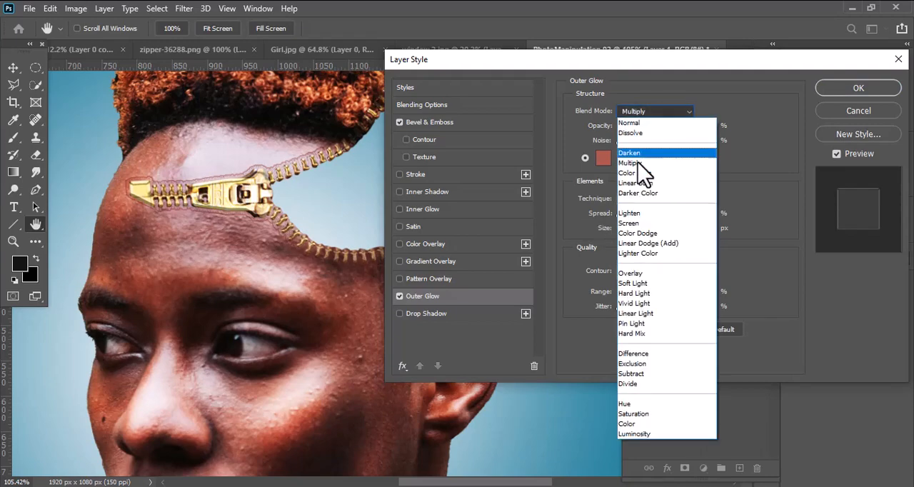
click(638, 173)
click(663, 114)
click(637, 167)
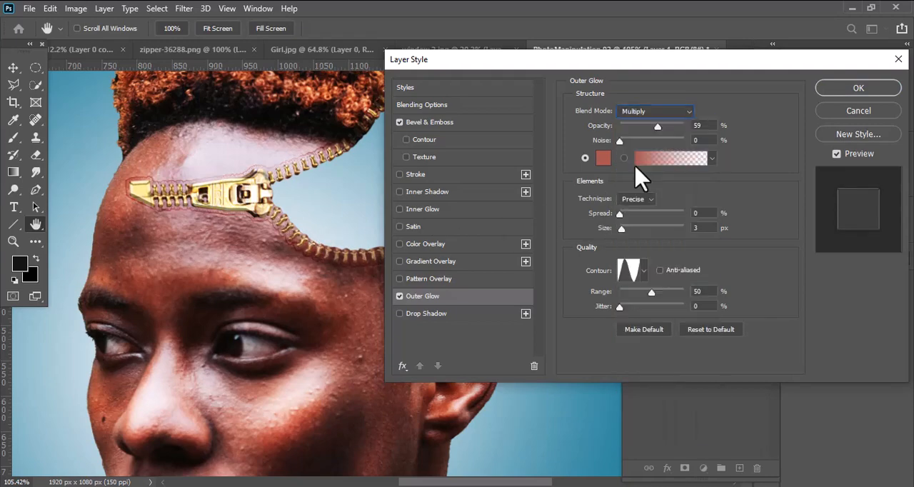
- Set the zipper's outer glow to 2 px size and 65% opacity and apply the layer style
click(643, 270)
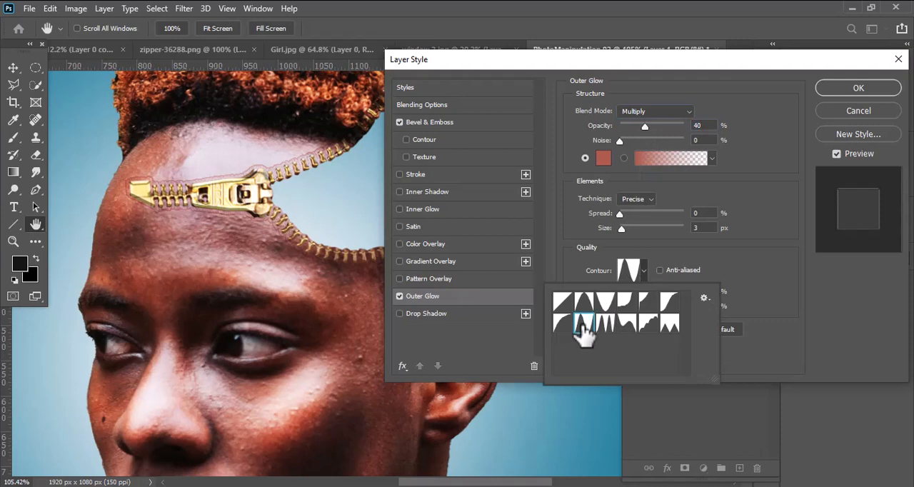
click(697, 260)
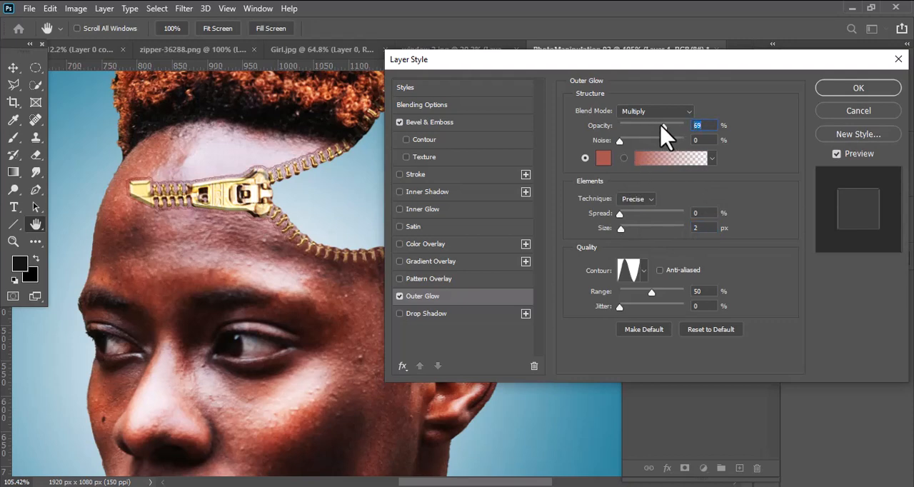
drag(660, 123, 661, 127)
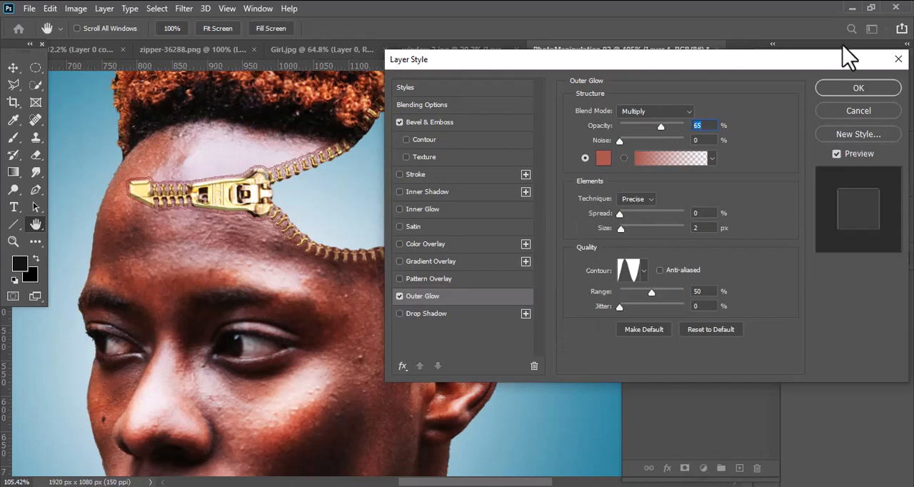
click(853, 89)
scroll(394, 271, down, 1)
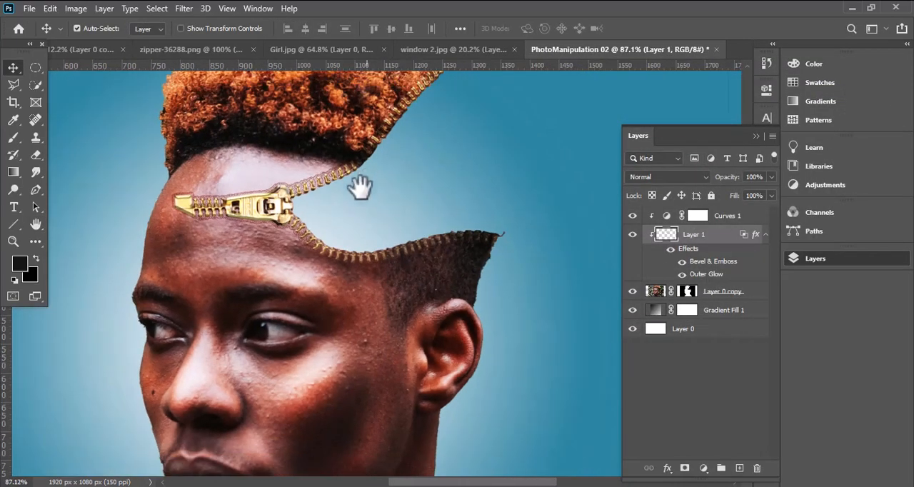
scroll(361, 187, down, 3)
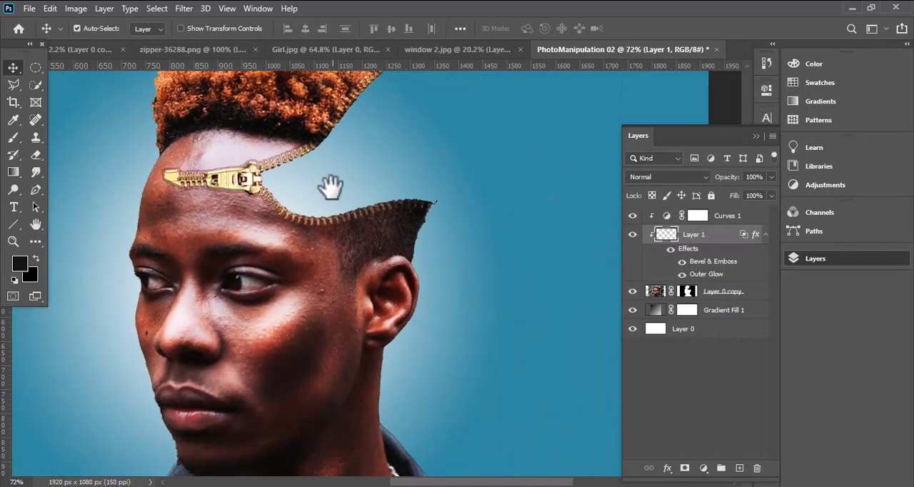
scroll(326, 204, down, 3)
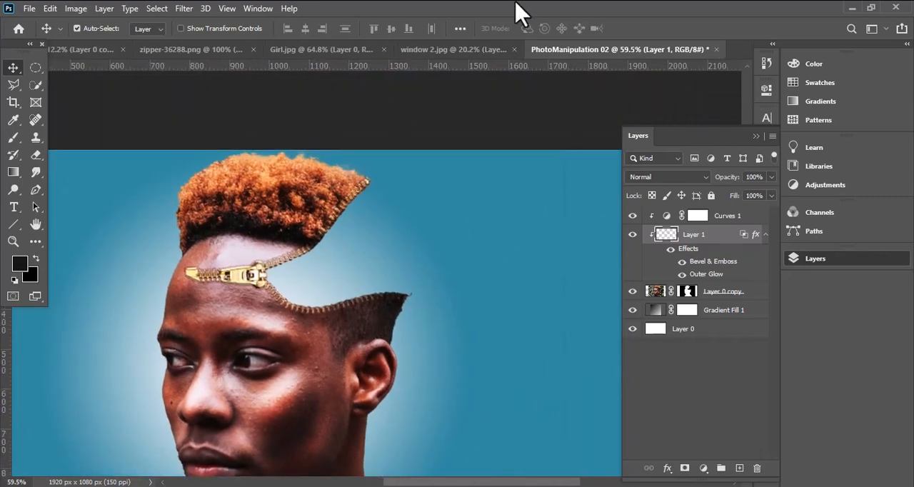
- In Girl.jpg, select the woman leaning on the car door with the Quick Selection tool and a 14 px brush
click(322, 50)
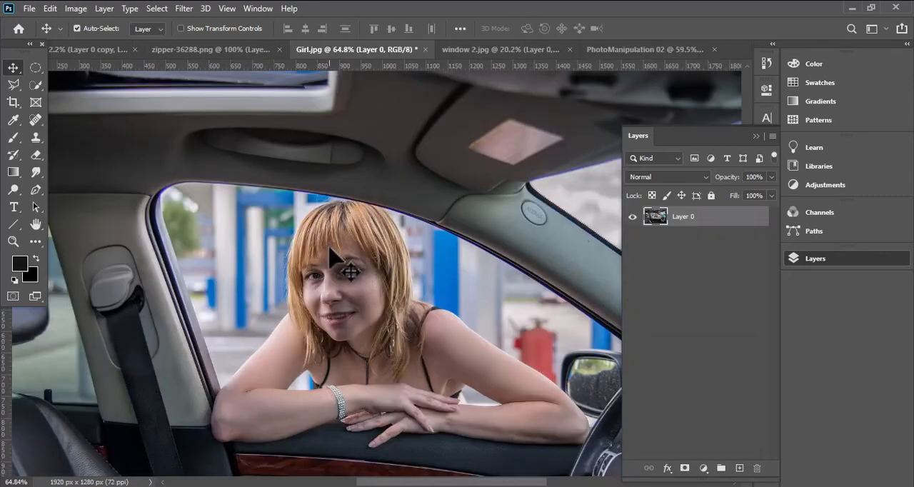
click(35, 85)
drag(400, 195, 373, 267)
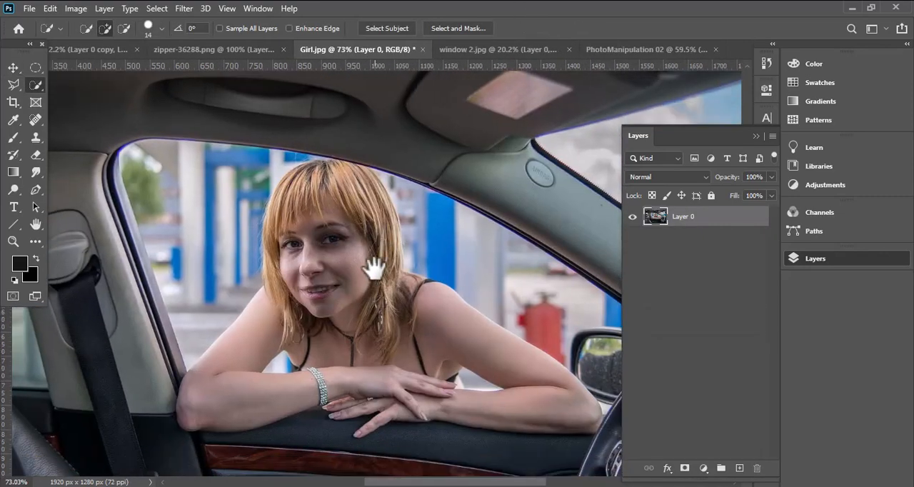
scroll(334, 230, up, 1)
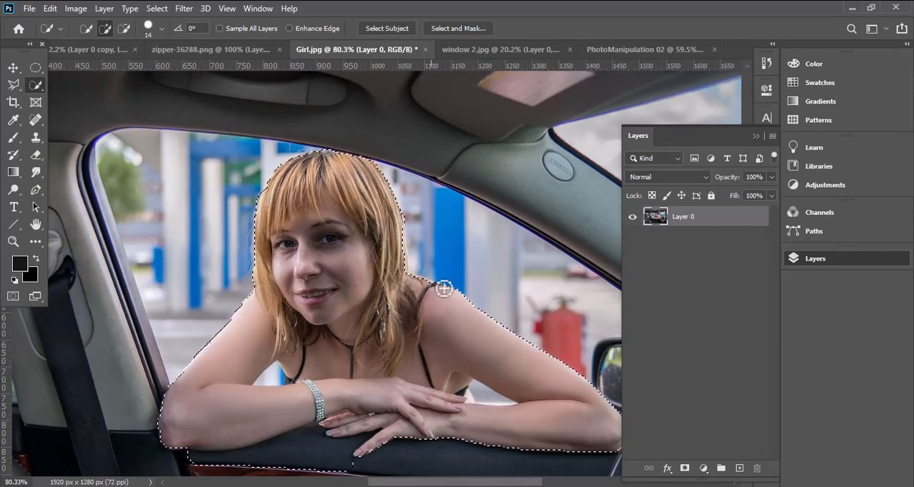
mouse_move(443, 289)
mouse_down()
mouse_move(397, 272)
mouse_move(434, 180)
mouse_up()
- Subtract the background gaps inside both bent arms and the dark car door strip below the forearm from the selection
key(alt)
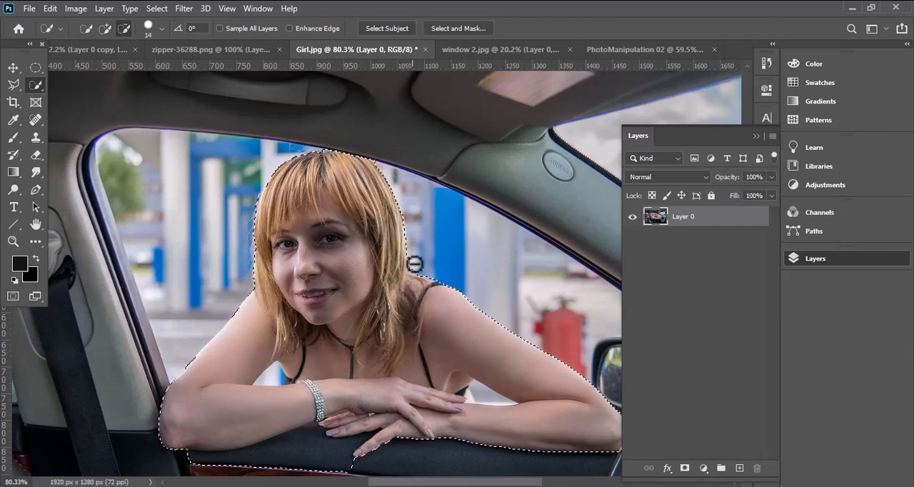
alt+click(481, 398)
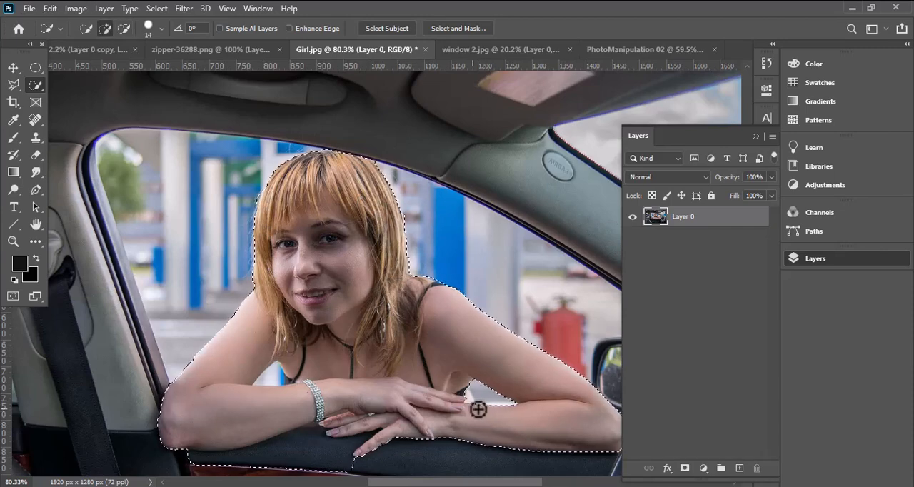
alt+click(284, 383)
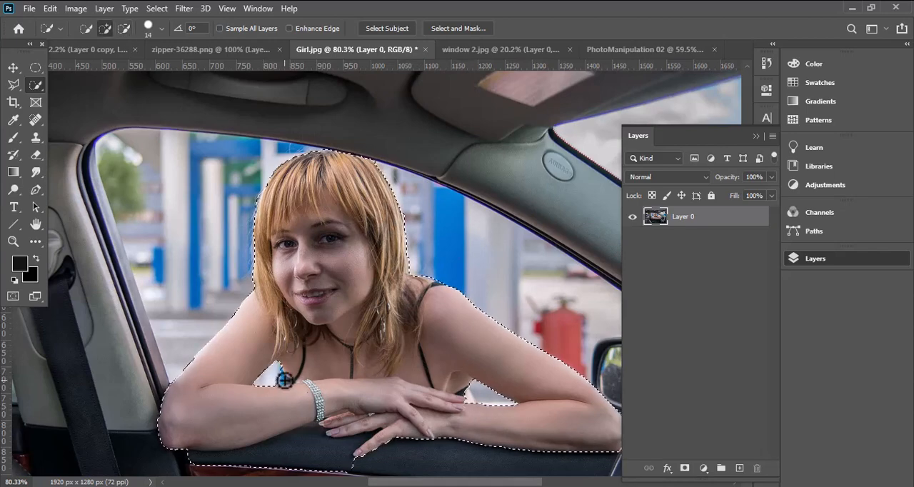
alt+click(283, 381)
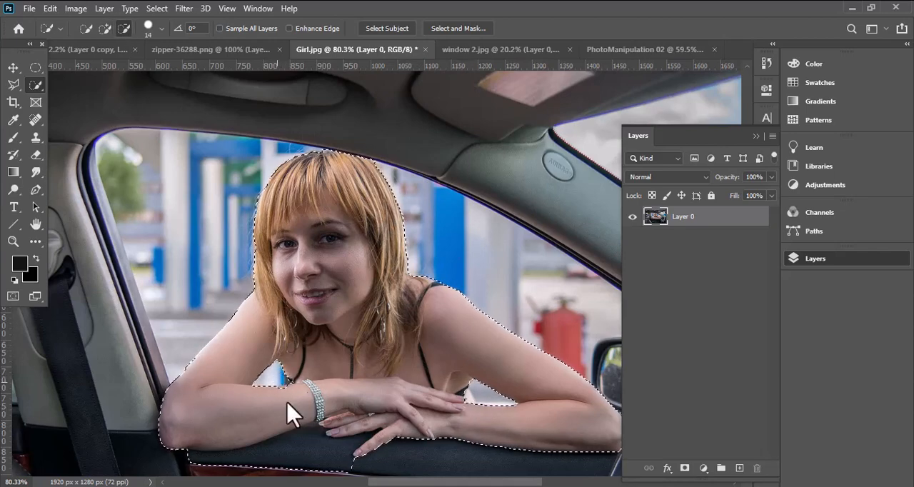
alt+drag(237, 463, 339, 470)
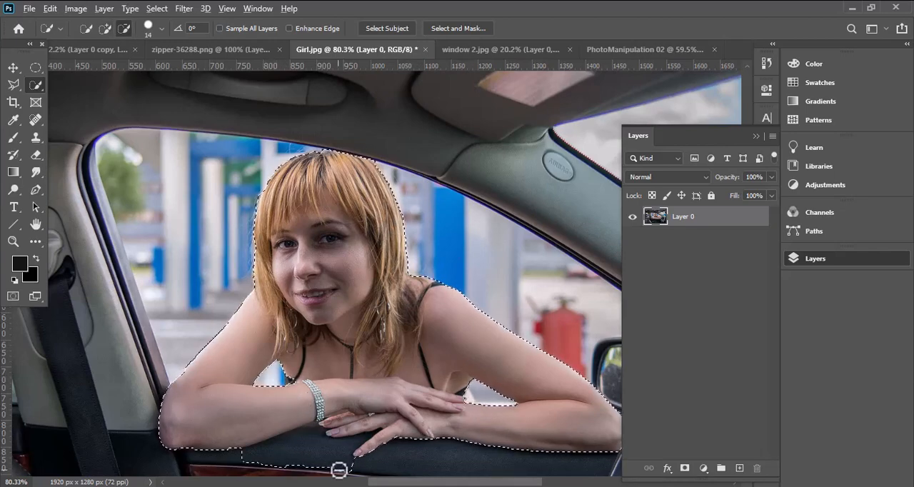
- Refine the selection edge around the fingertips, the gap between the fingers and below the bracelet, finishing with a 3 px brush
alt+scroll(315, 440, up, 8)
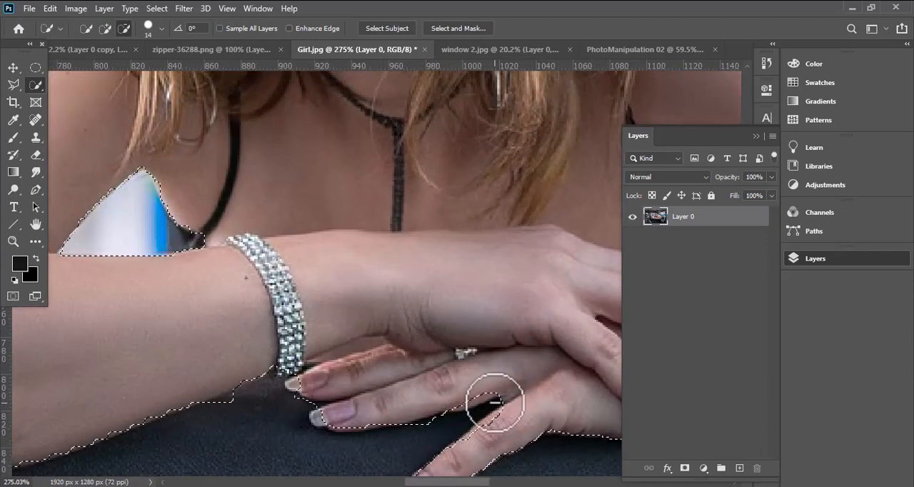
alt+drag(495, 404, 422, 423)
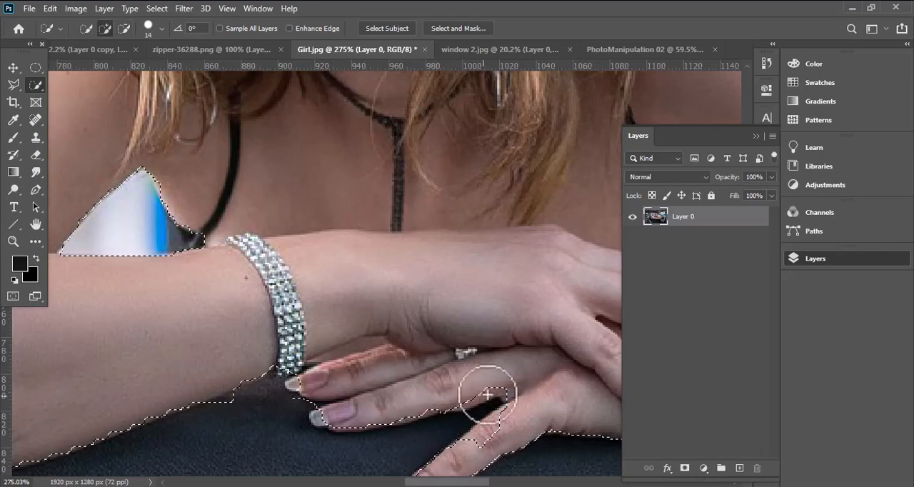
click(506, 422)
click(488, 386)
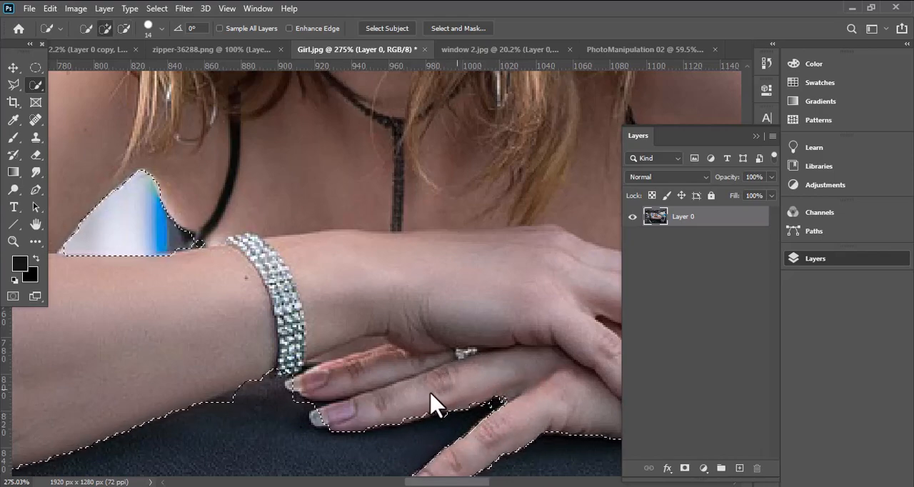
click(329, 412)
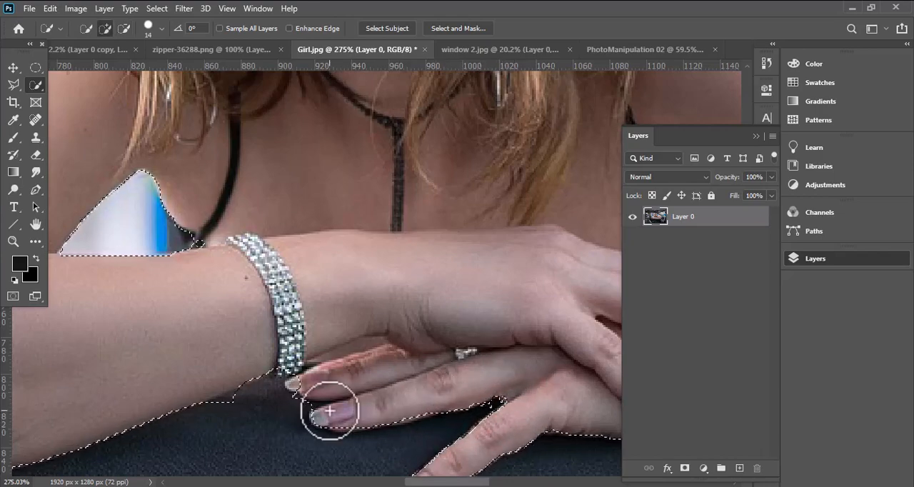
click(303, 384)
alt+click(230, 411)
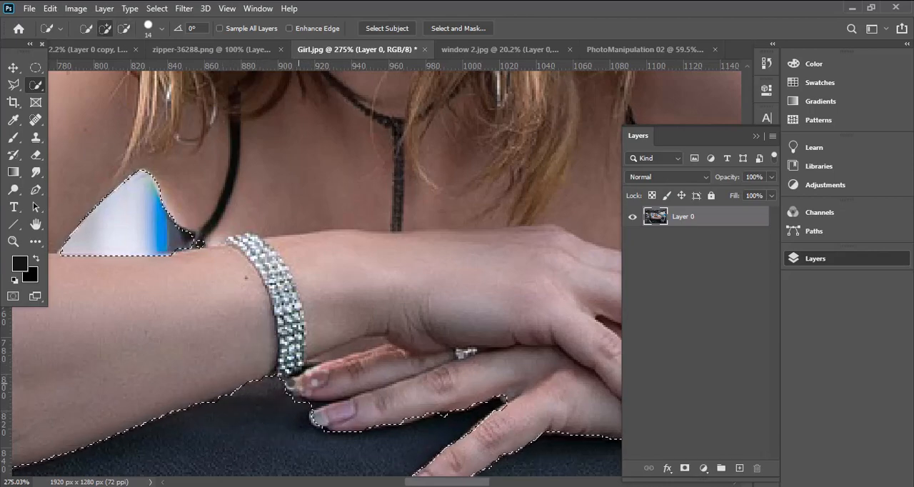
scroll(285, 416, up, 3)
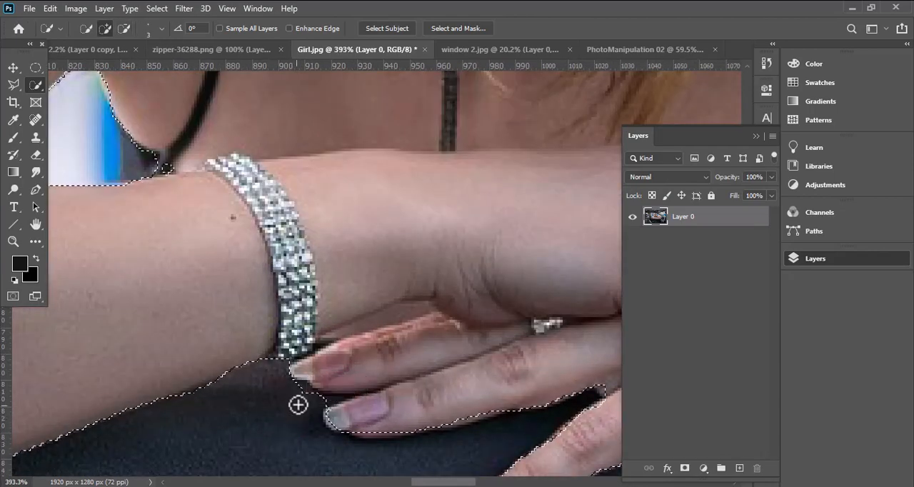
scroll(297, 398, up, 1)
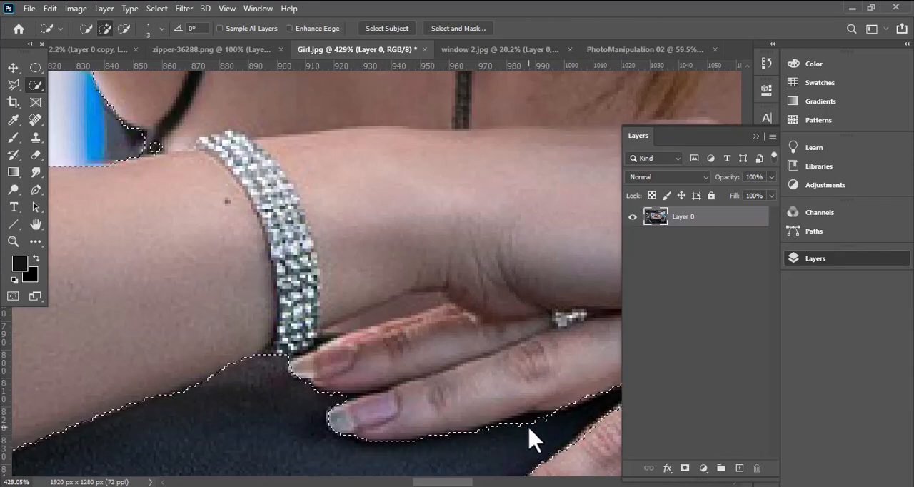
scroll(483, 445, down, 3)
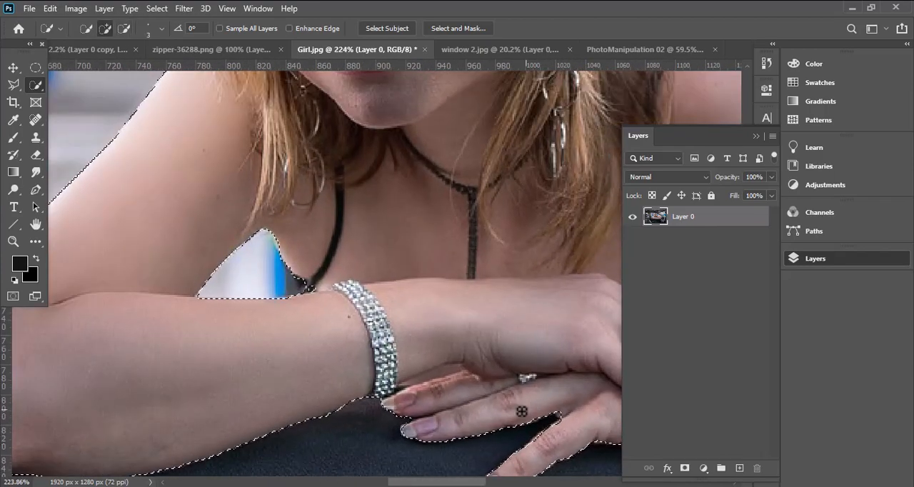
- Clean up the selection corner beside the black strap, at the background gap above the braceleted forearm
scroll(366, 329, up, 2)
scroll(366, 327, up, 2)
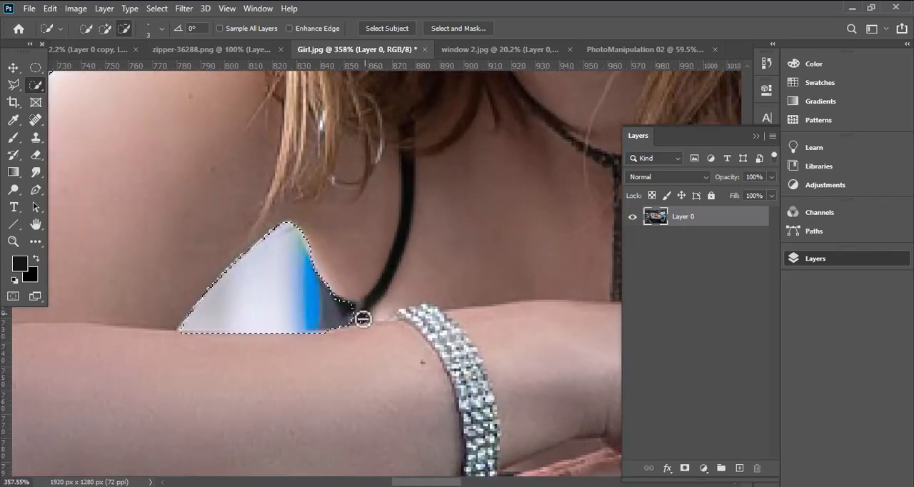
click(340, 312)
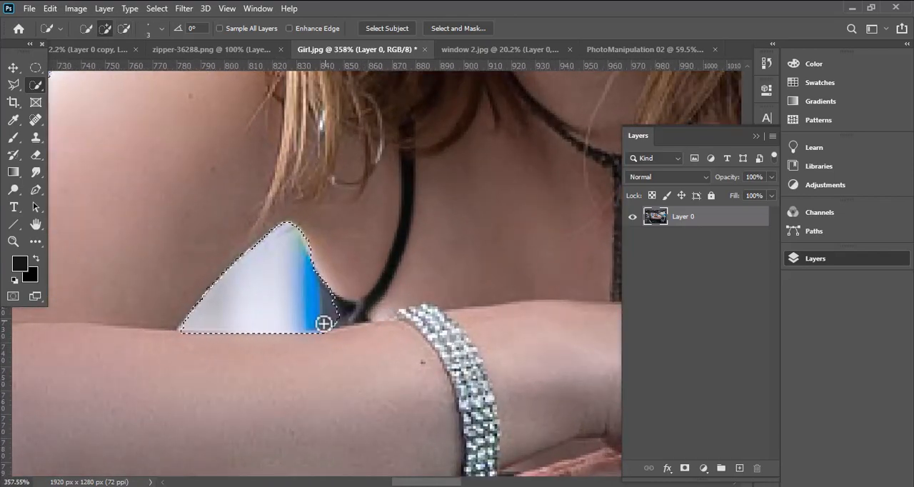
click(340, 326)
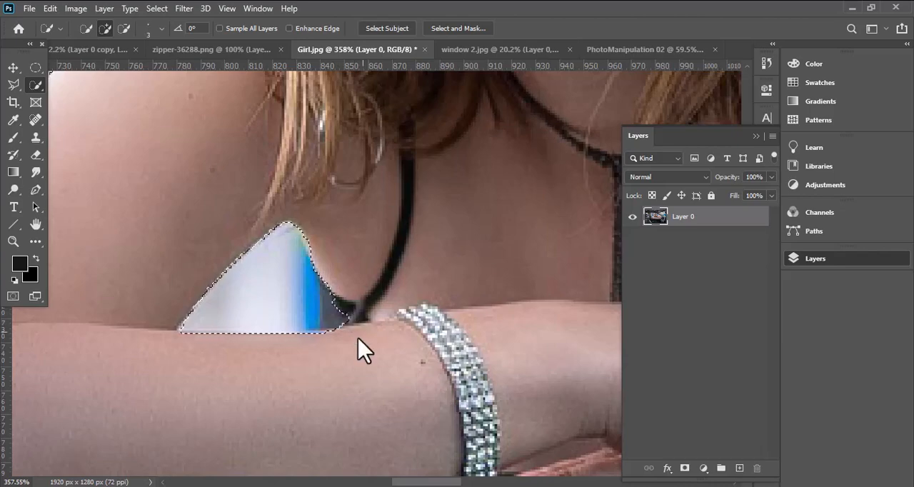
- Check the outline around the elbow and hair and mask Layer 0 with the woman's selection
scroll(252, 348, down, 8)
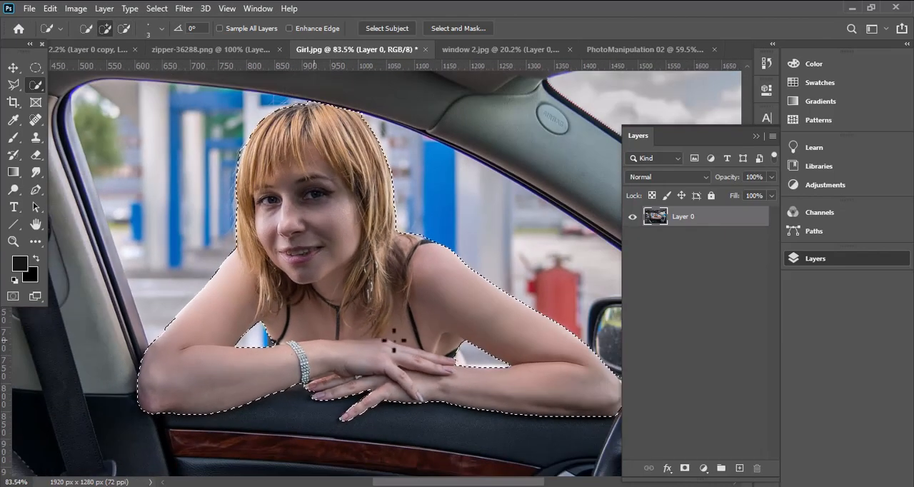
drag(536, 417, 485, 361)
scroll(576, 340, up, 2)
scroll(577, 339, up, 1)
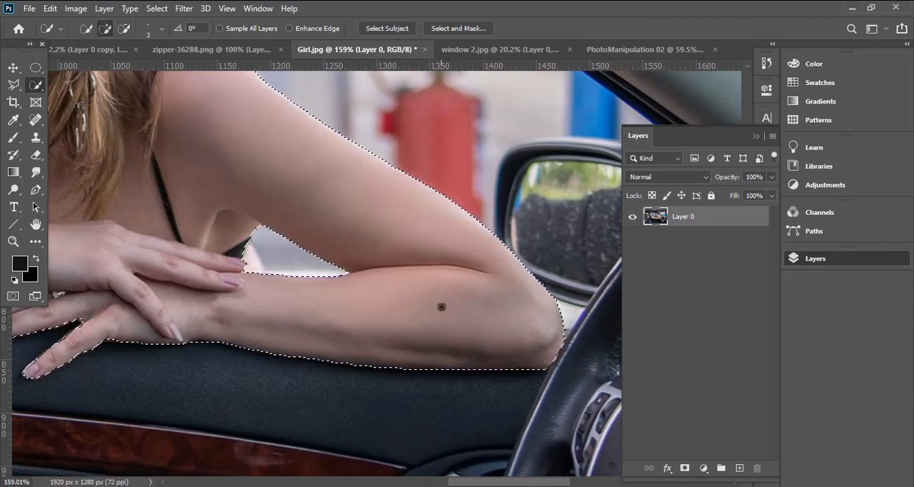
scroll(441, 306, down, 5)
scroll(170, 146, up, 5)
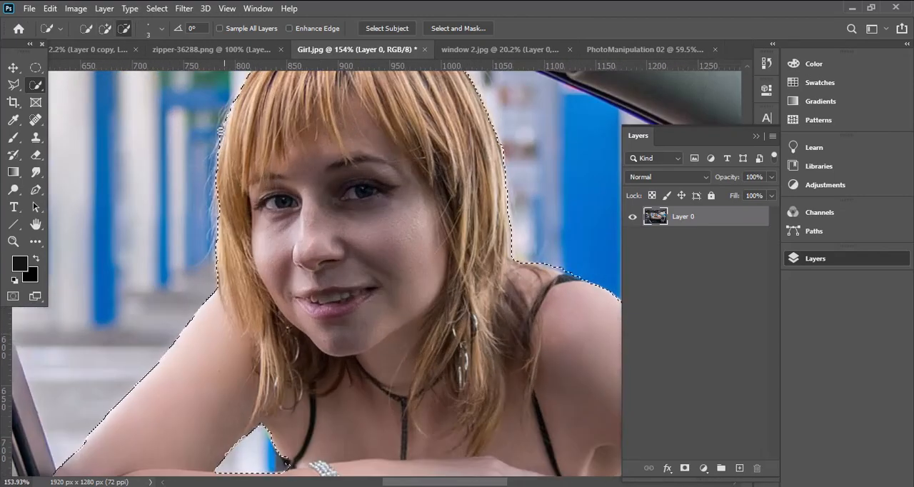
scroll(186, 252, down, 3)
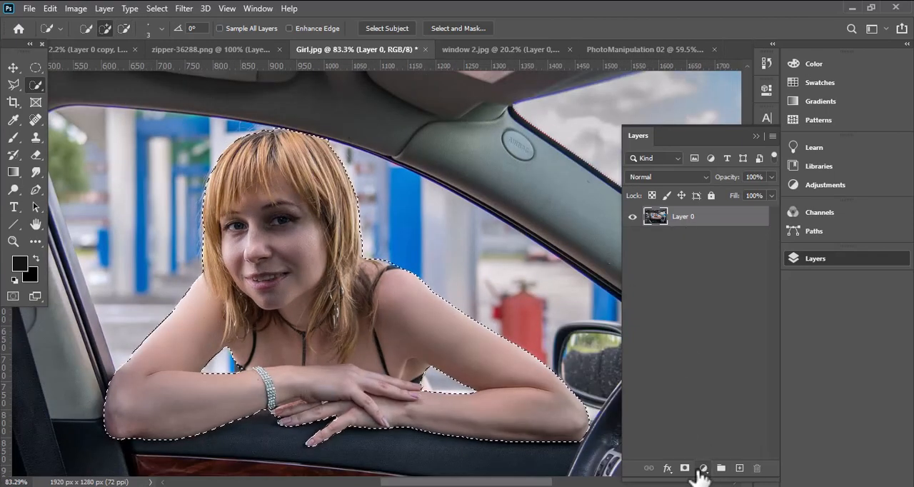
click(684, 468)
- Try the Brush in Overlay and Soft Light modes on the layer mask, with 74% opacity and 75% flow
click(13, 67)
click(13, 137)
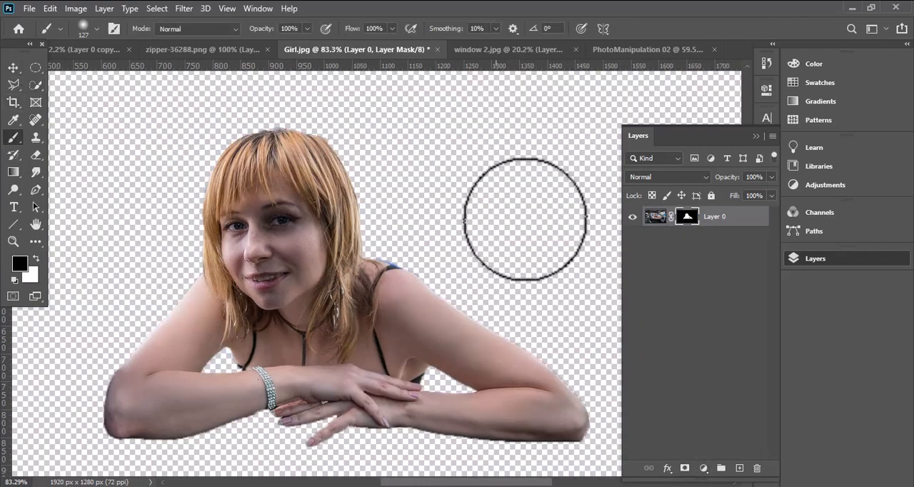
click(214, 28)
click(173, 213)
click(214, 29)
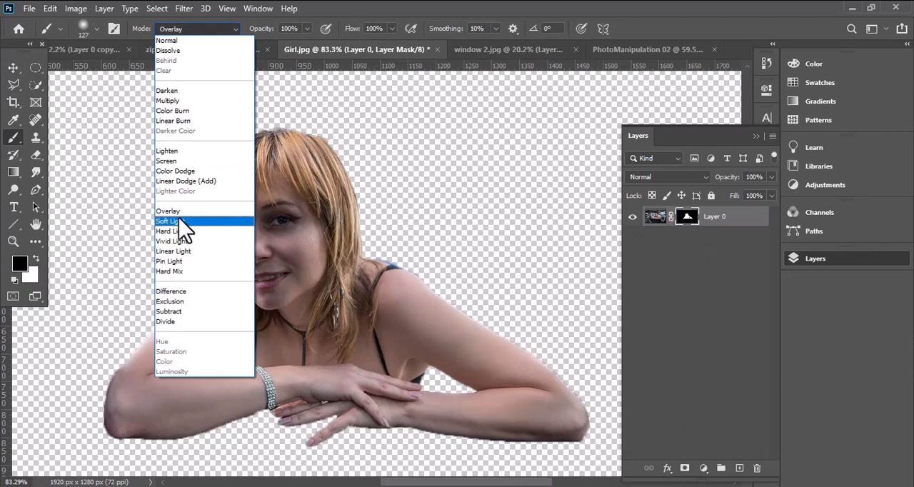
click(179, 222)
drag(291, 43, 290, 43)
click(392, 29)
click(376, 43)
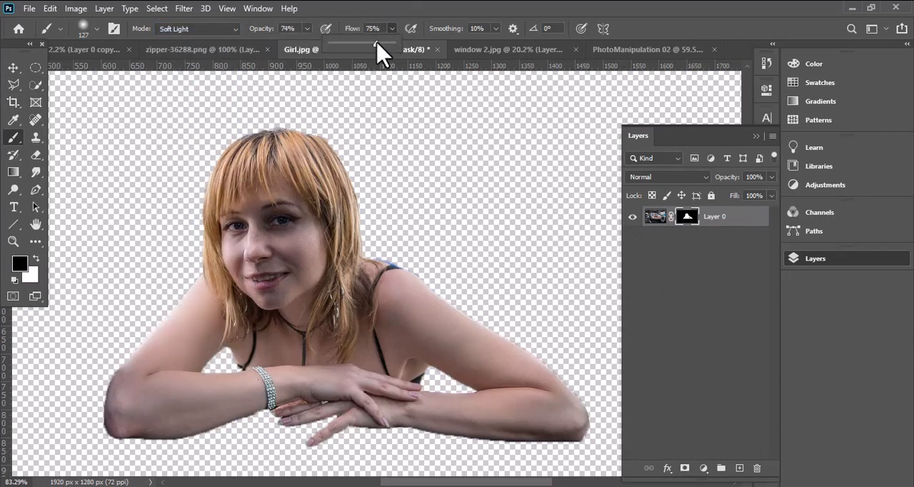
- Set the brush to Overlay mode at 34% opacity with white as the foreground color for the woman's mask
click(322, 143)
click(20, 266)
key(Escape)
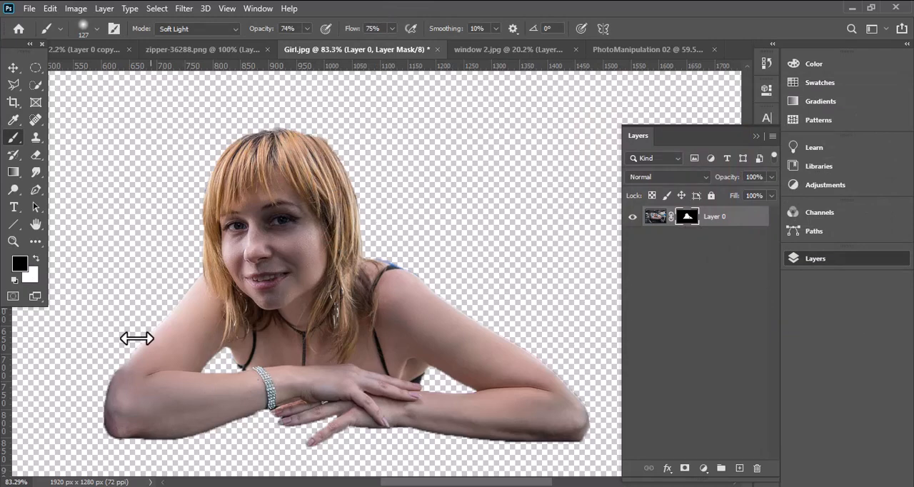
click(229, 28)
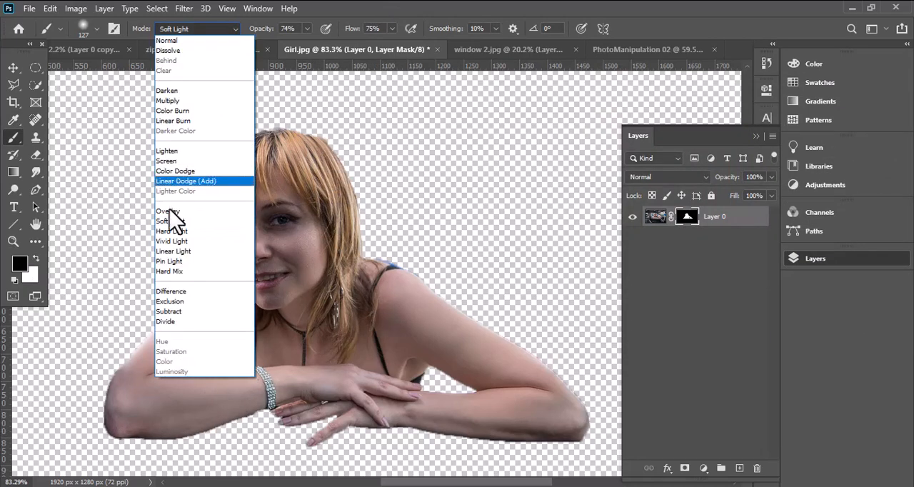
click(173, 213)
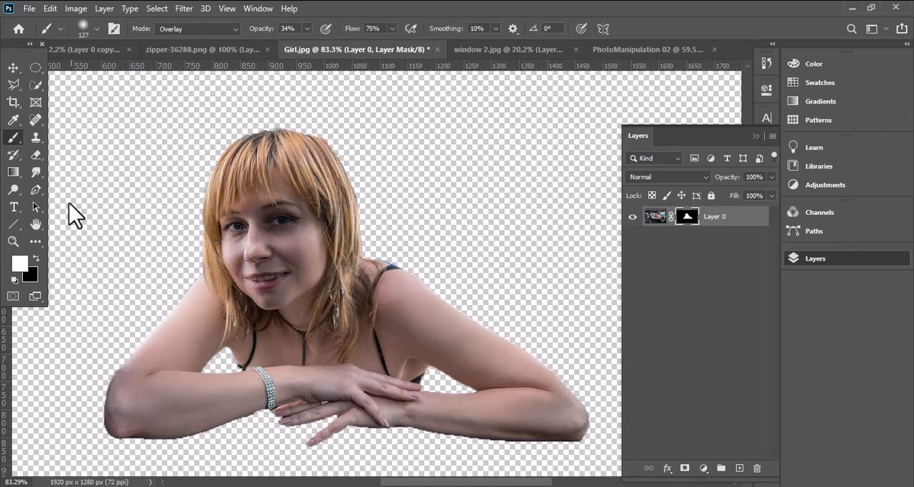
- Bring the masked woman into PhotoManipulation 02 and place her layer between the man's Layer 0 copy and Gradient Fill 1
key(v)
drag(585, 17, 495, 217)
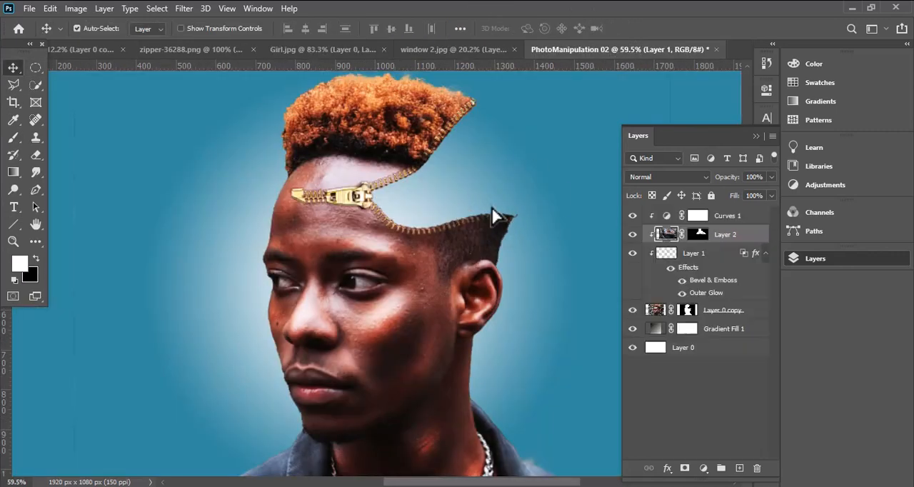
drag(719, 237, 725, 321)
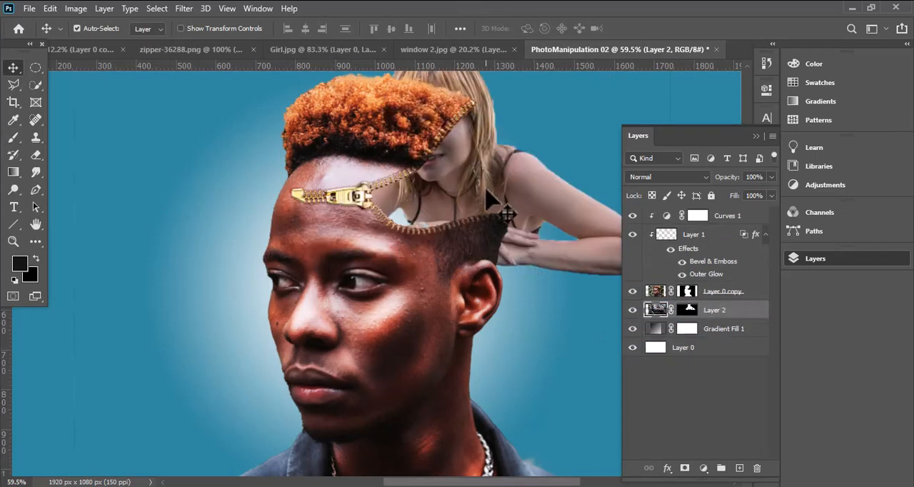
- Scale the woman proportionally to 47% and position her leaning over the lower zipper edge inside the head opening
key(ctrl+t)
scroll(468, 182, down, 3)
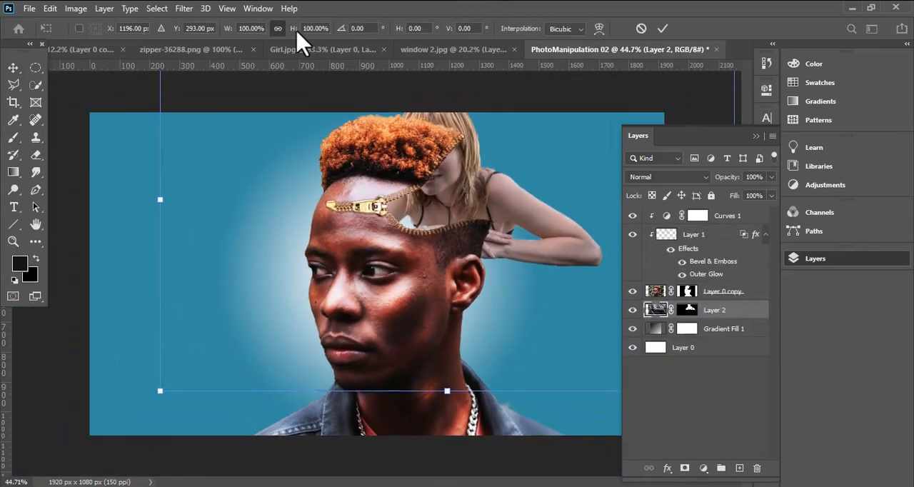
drag(295, 37, 271, 36)
drag(457, 196, 450, 226)
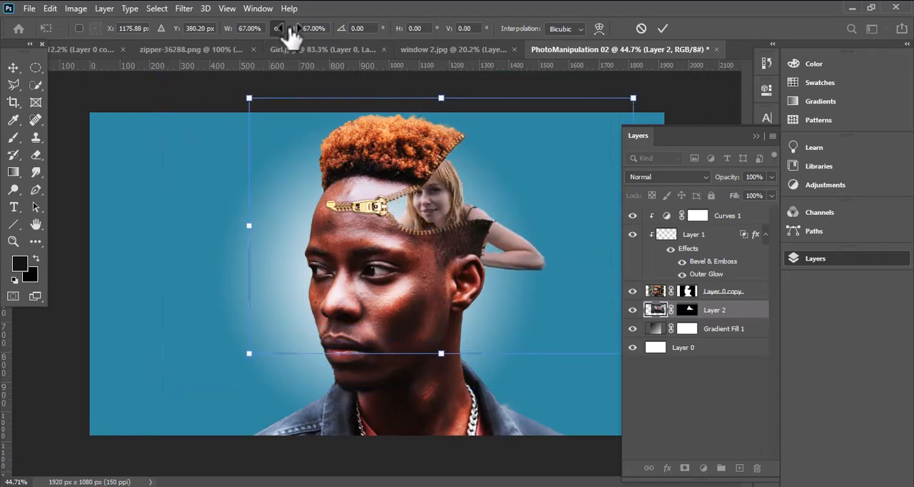
drag(290, 33, 288, 33)
drag(443, 211, 436, 201)
drag(295, 33, 284, 34)
mouse_move(444, 211)
mouse_down()
mouse_move(452, 191)
mouse_move(459, 206)
mouse_up()
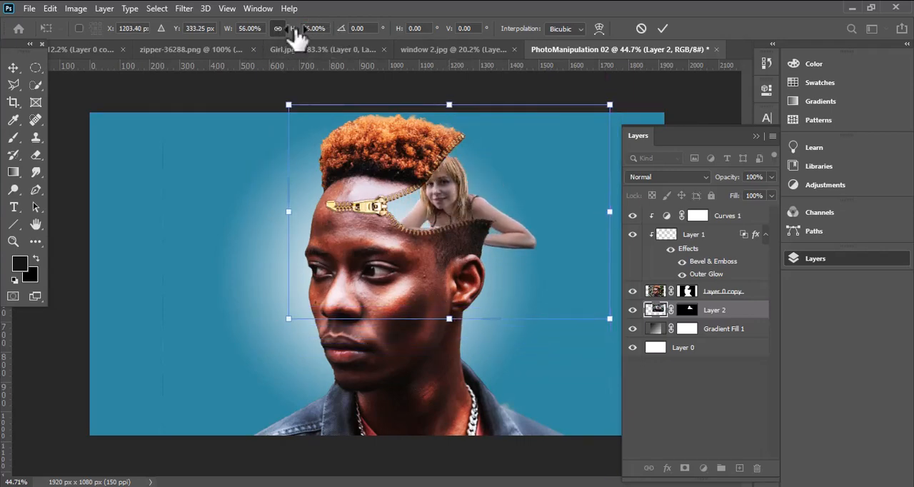
drag(295, 33, 290, 34)
drag(441, 202, 450, 215)
scroll(446, 227, up, 2)
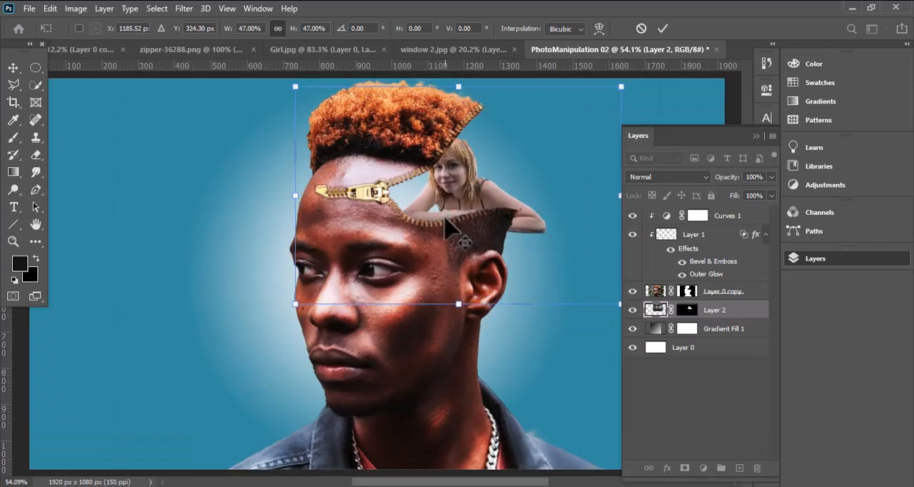
scroll(446, 227, up, 2)
key(alt+space)
click(663, 28)
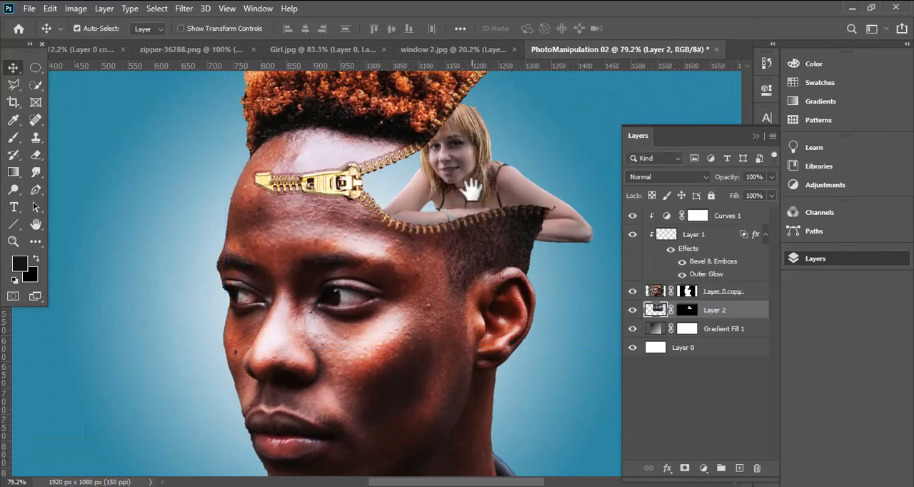
drag(474, 190, 393, 214)
scroll(408, 248, up, 2)
drag(391, 185, 375, 215)
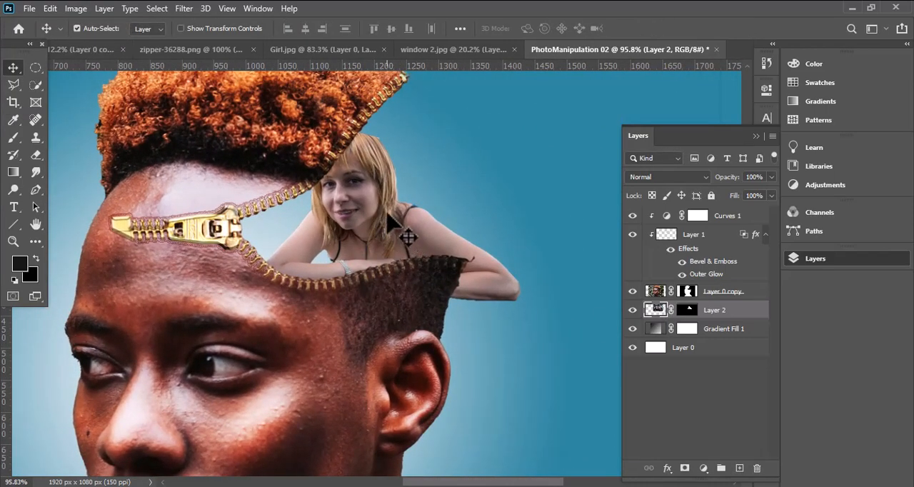
key(ctrl+j)
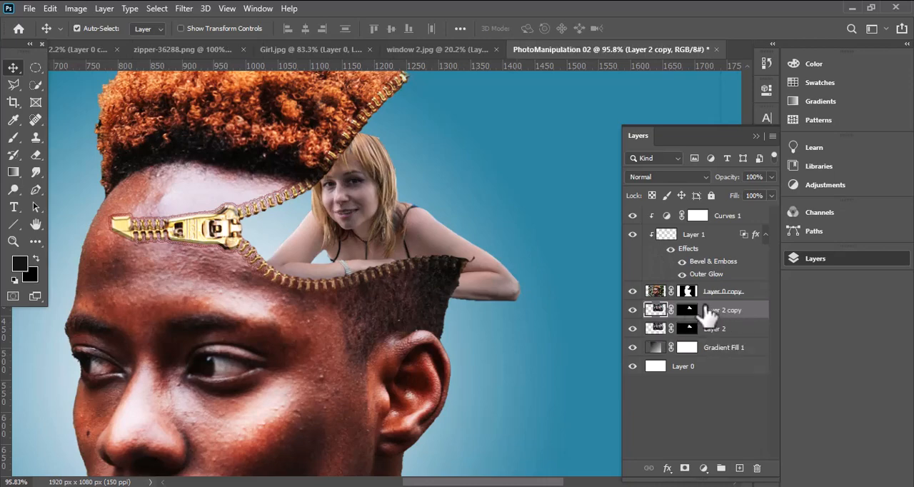
key(ctrl+e)
- Add a Levels adjustment clipped to the woman's layer, raising the shadow input and darkening the midtones
click(704, 468)
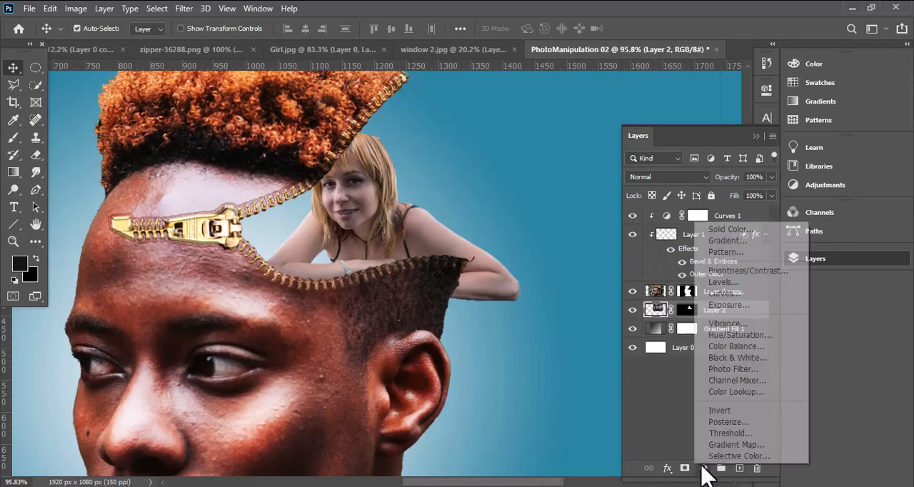
click(672, 287)
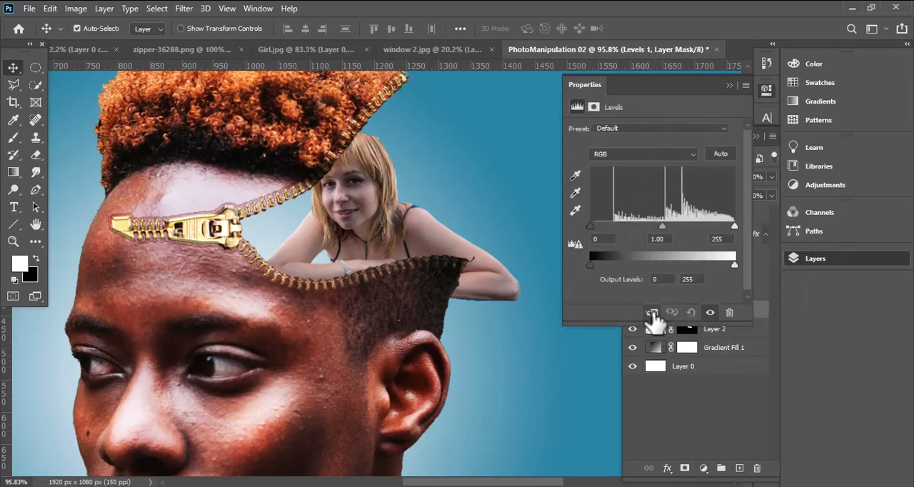
click(652, 314)
drag(592, 226, 602, 227)
mouse_move(672, 229)
mouse_down()
mouse_move(719, 228)
mouse_move(675, 227)
mouse_up()
click(764, 92)
- Activate the Brush on Layer 2's mask with the default black and white colors, using white as the foreground
click(328, 284)
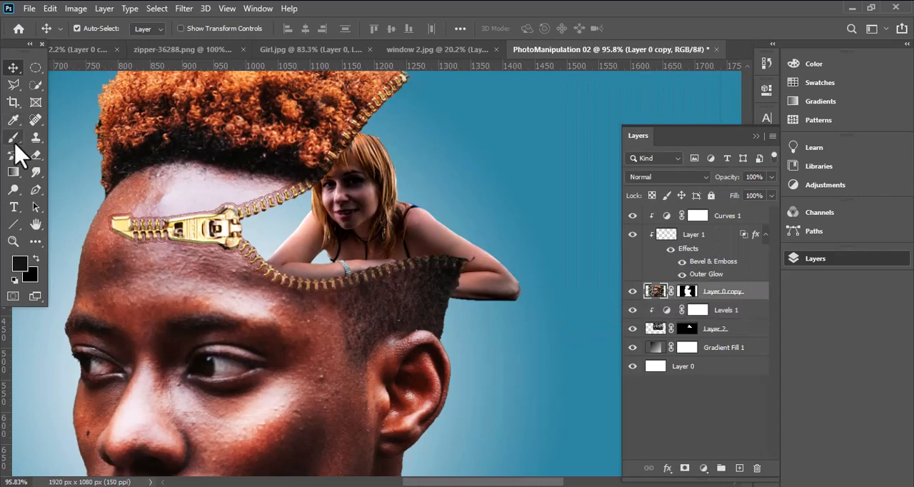
click(13, 139)
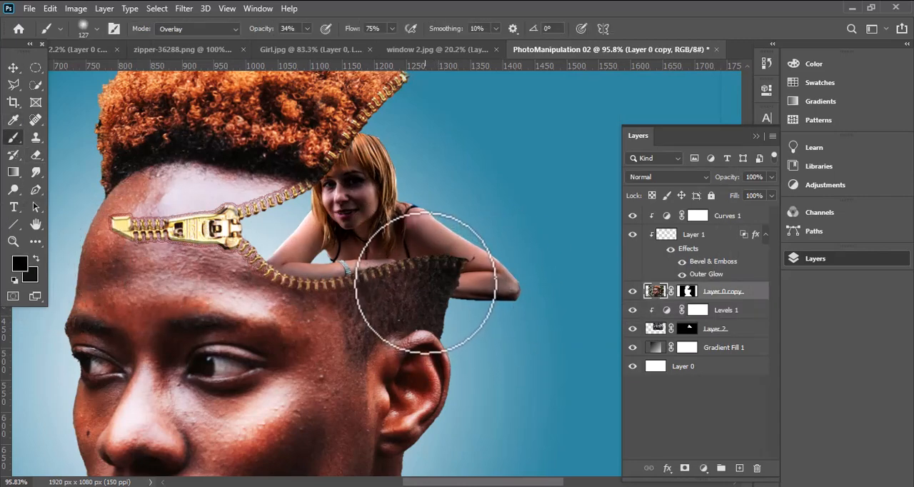
key(d)
click(20, 265)
click(854, 137)
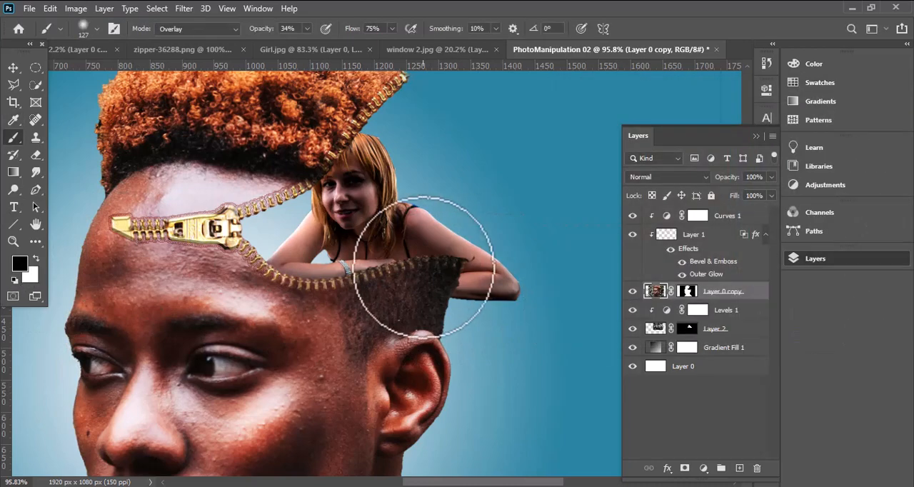
click(687, 328)
key(x)
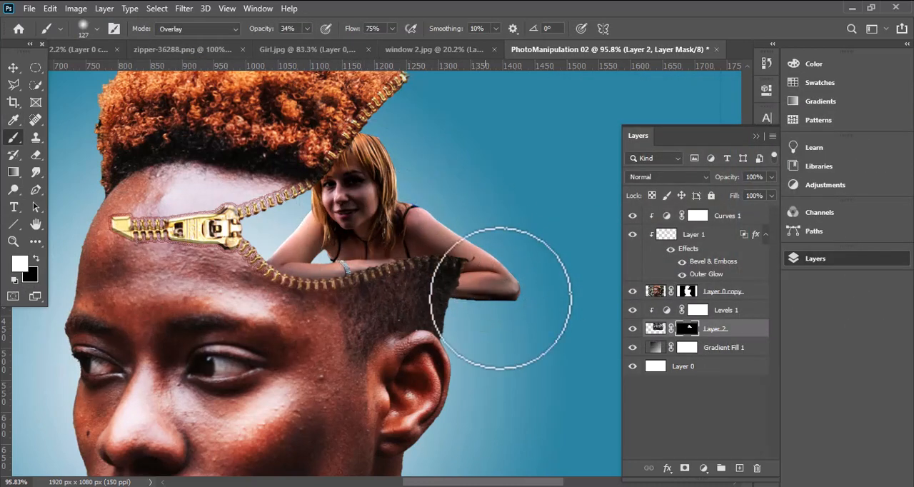
- Set a size 54 Normal-mode brush with 63% opacity and 100% flow, and undo a test stroke along the woman's arm
click(306, 29)
drag(306, 43, 413, 46)
click(392, 29)
click(365, 180)
alt+right_click(361, 199)
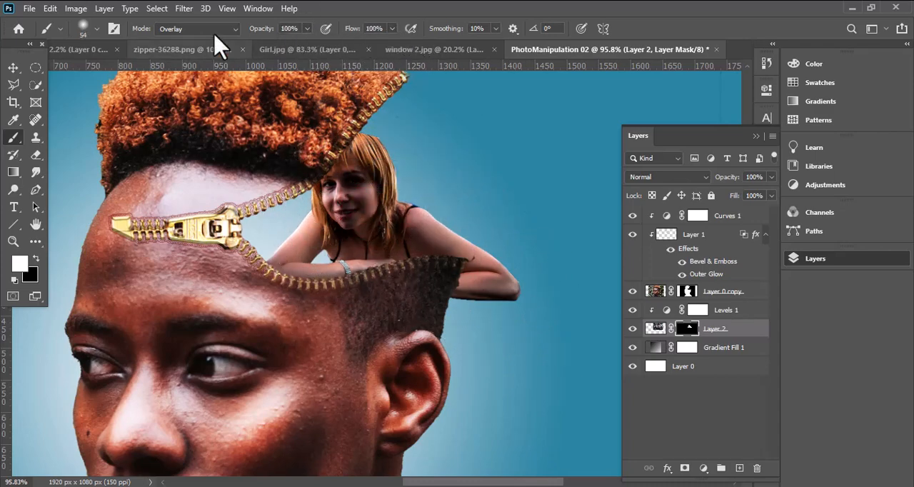
click(215, 33)
click(213, 41)
click(306, 30)
drag(305, 43, 282, 42)
click(366, 177)
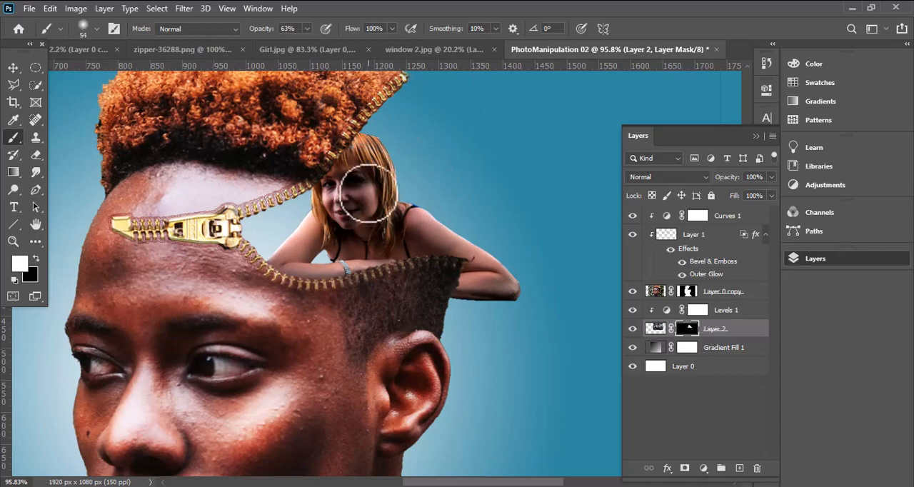
drag(442, 230, 530, 278)
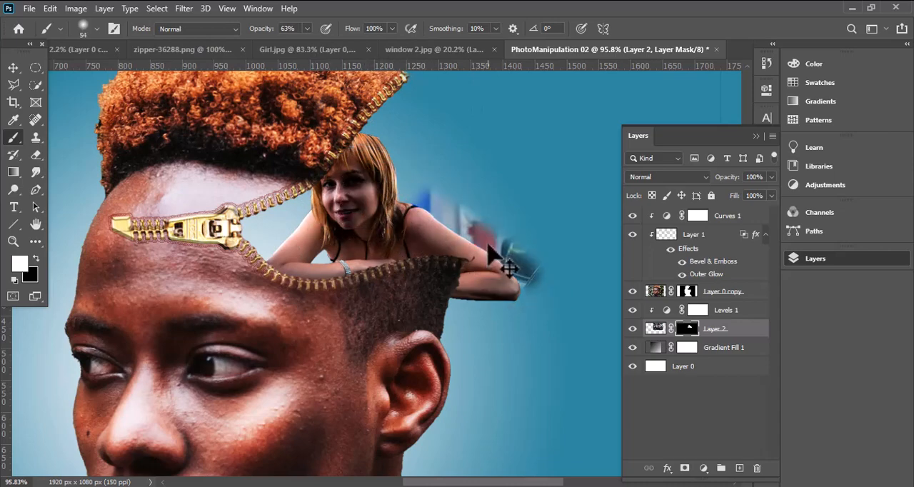
key(ctrl+z)
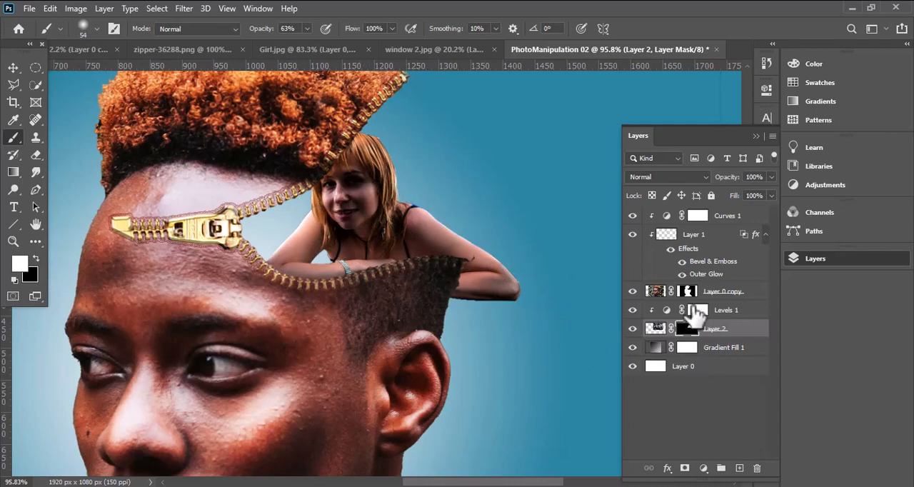
- Paint black at 33% brush opacity on the Levels 1 mask over the woman's shoulder and arm to reduce the darkening
click(696, 310)
key(x)
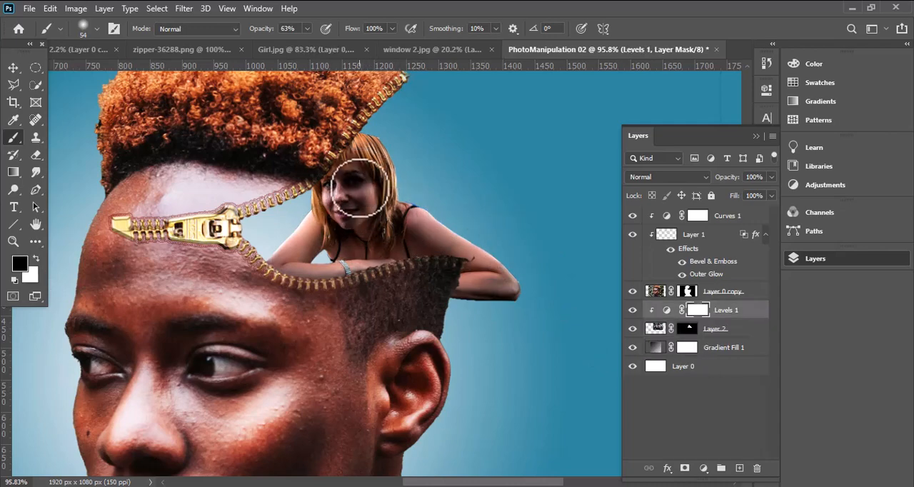
key(ctrl+z)
drag(308, 28, 290, 44)
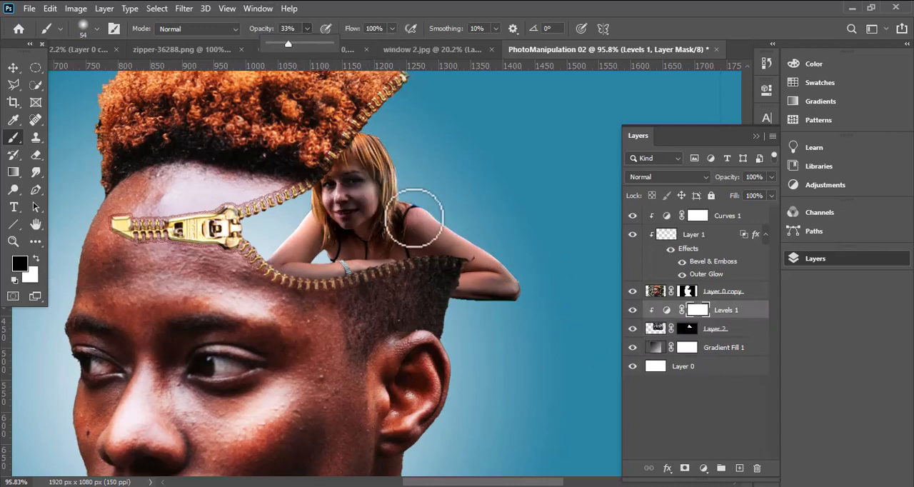
mouse_move(414, 218)
mouse_down()
mouse_move(472, 236)
mouse_move(512, 273)
mouse_up()
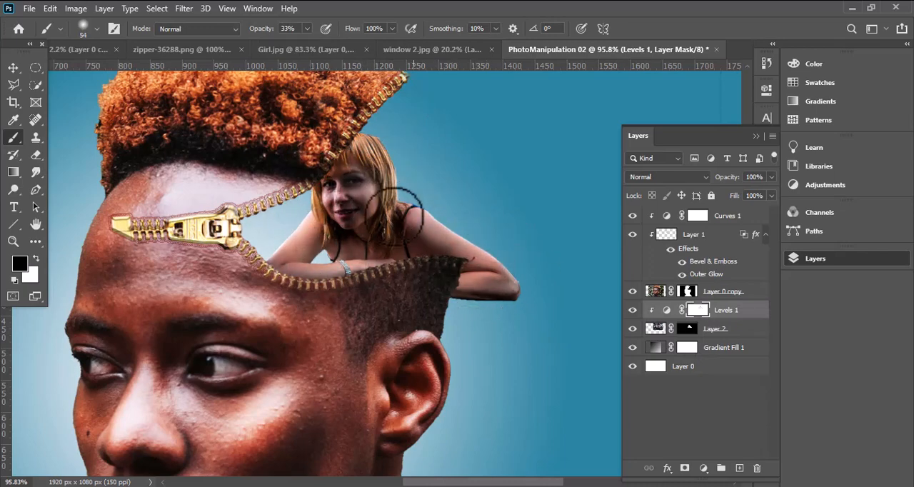
key(x)
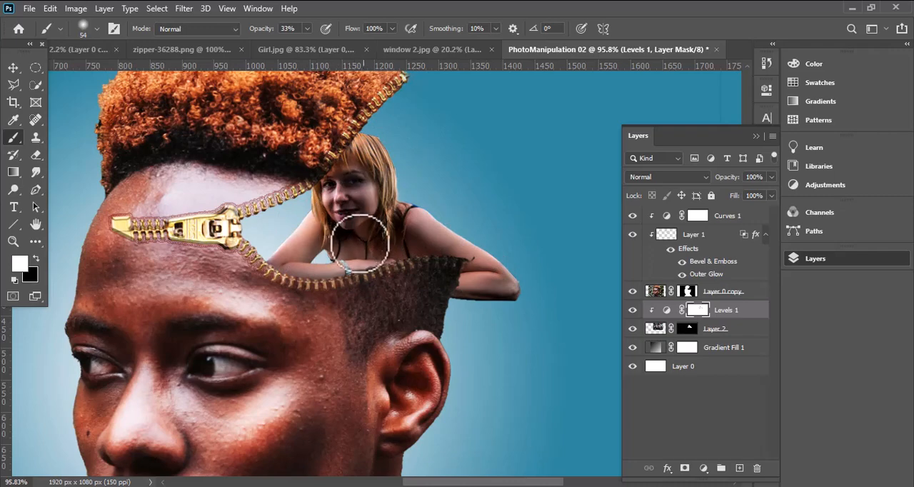
- Add a Curves adjustment clipped to the woman's layer, shaping a gentle S-curve that lowers the shadows and lifts the highlights
click(703, 468)
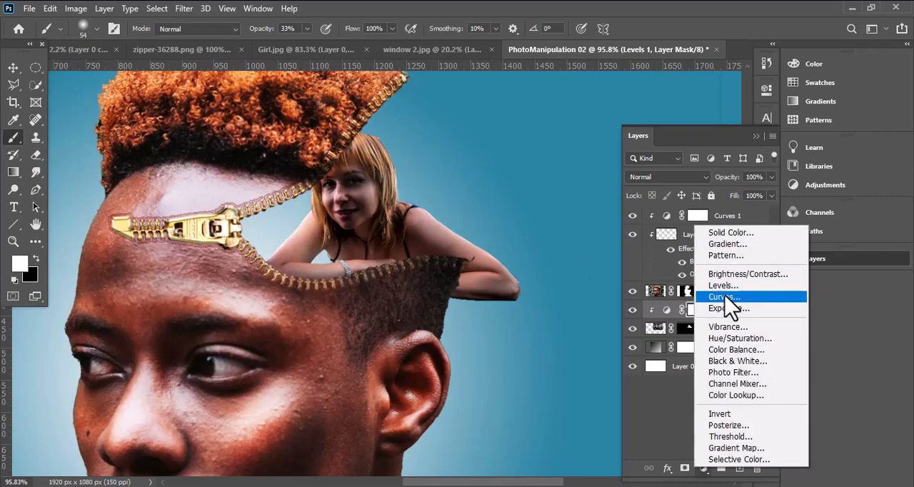
click(722, 292)
drag(663, 229, 697, 210)
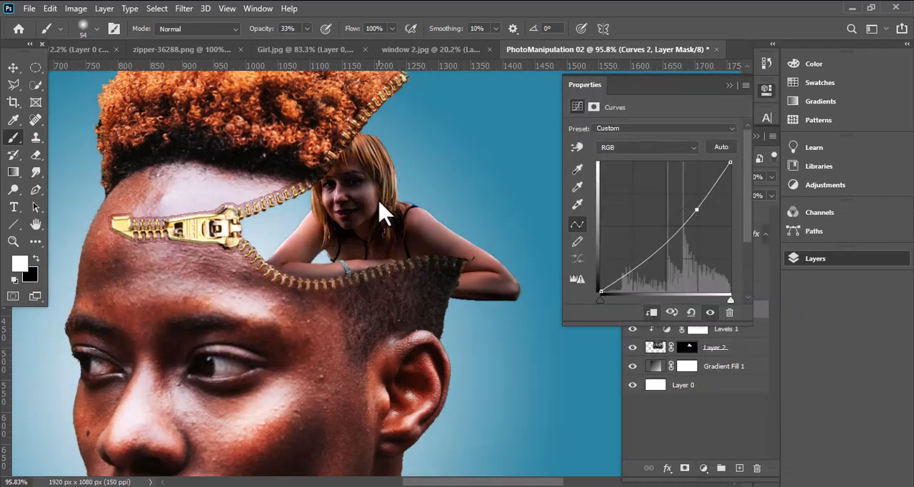
drag(698, 203, 694, 198)
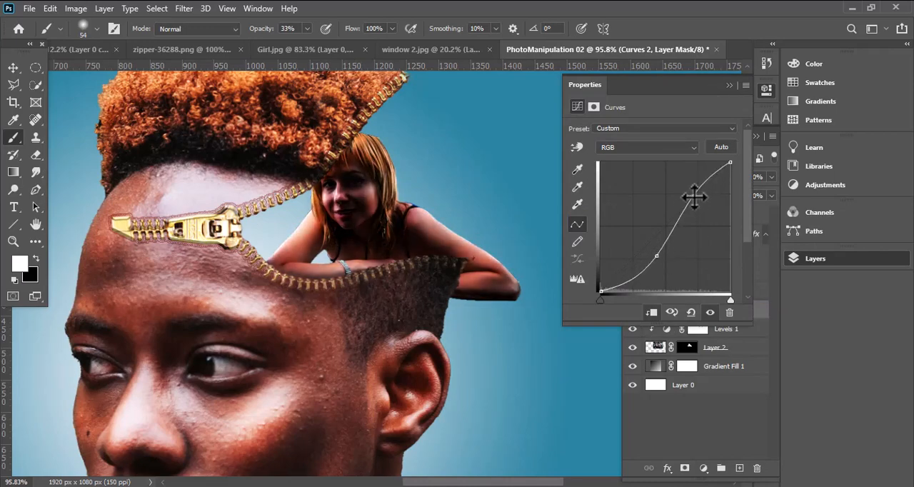
drag(656, 262, 654, 248)
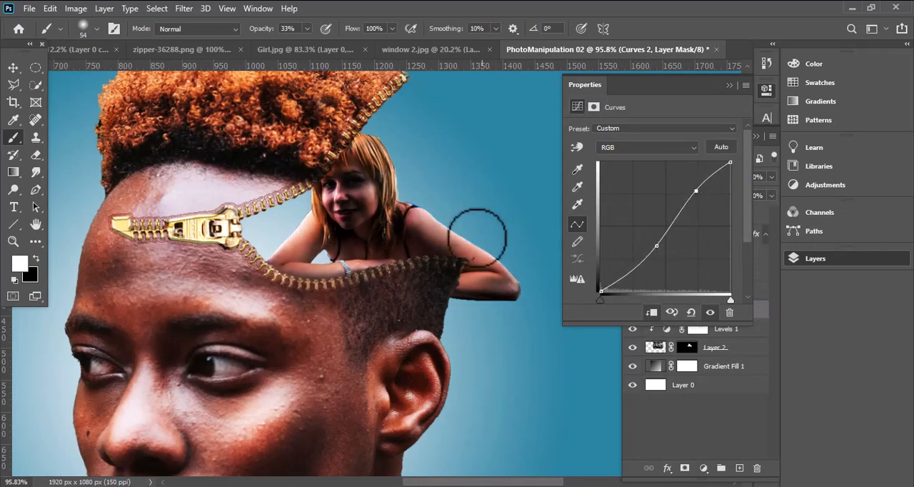
click(770, 85)
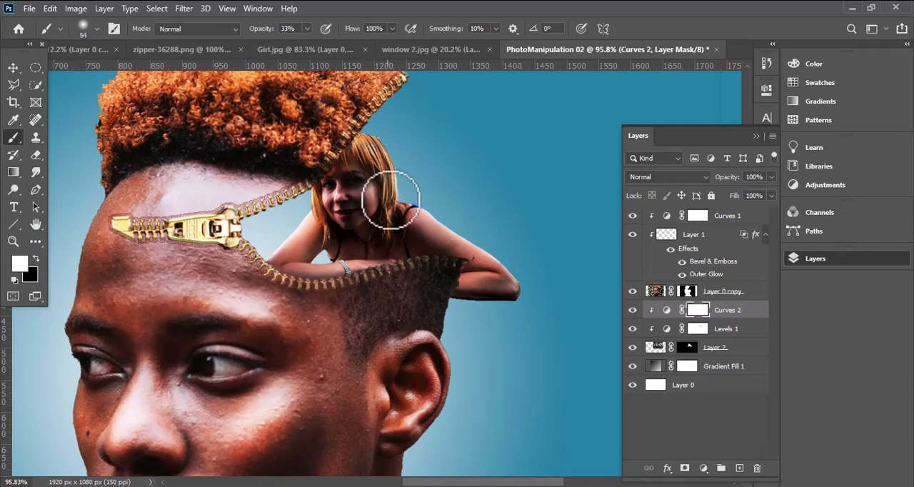
- Paint black on the Curves 2 mask over the woman's face and neck to soften the contrast there
key(x)
drag(375, 202, 364, 227)
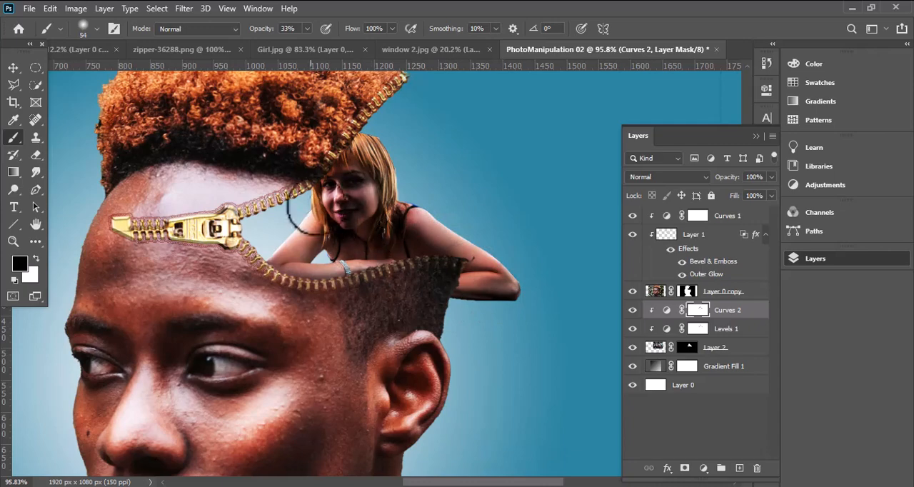
mouse_move(326, 183)
mouse_down()
mouse_move(367, 171)
mouse_move(352, 188)
mouse_up()
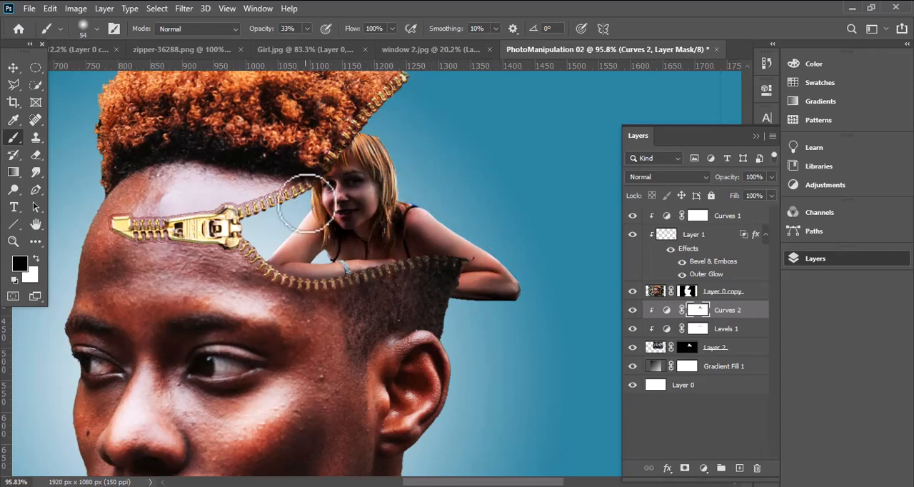
click(14, 72)
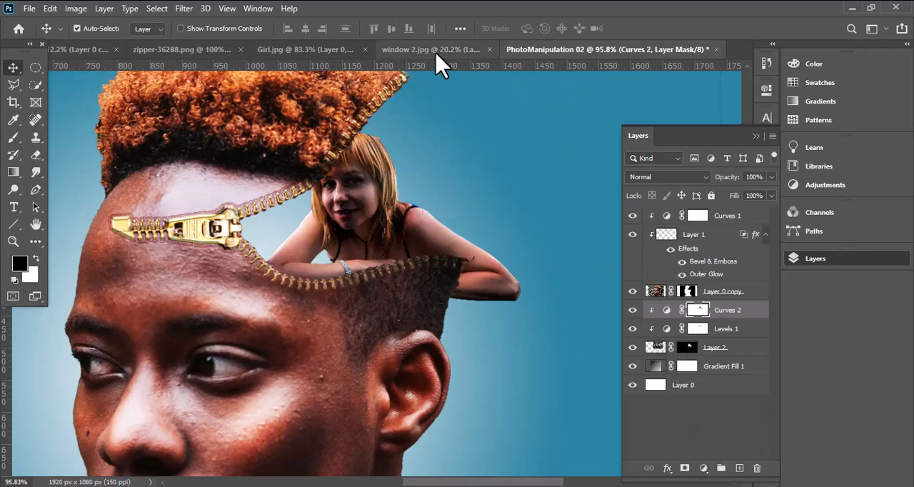
- Hide the woman's elbow and forearm beyond the zipper's end by painting black at 100% opacity on Layer 2's mask
click(692, 352)
click(13, 137)
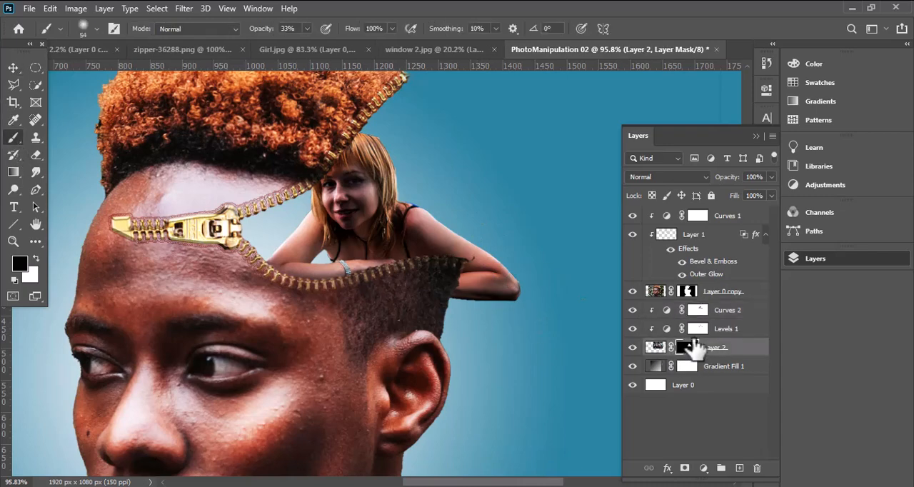
click(306, 28)
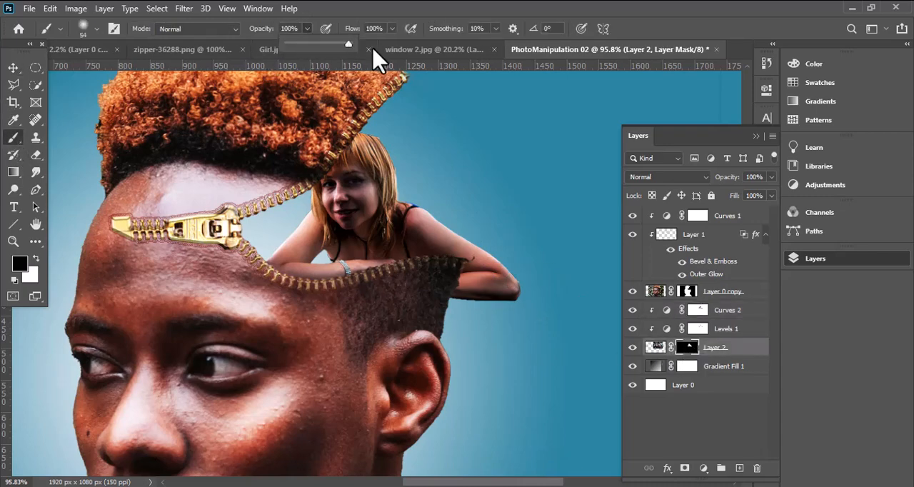
mouse_move(498, 241)
mouse_down()
mouse_move(507, 267)
mouse_move(498, 245)
mouse_move(473, 298)
mouse_up()
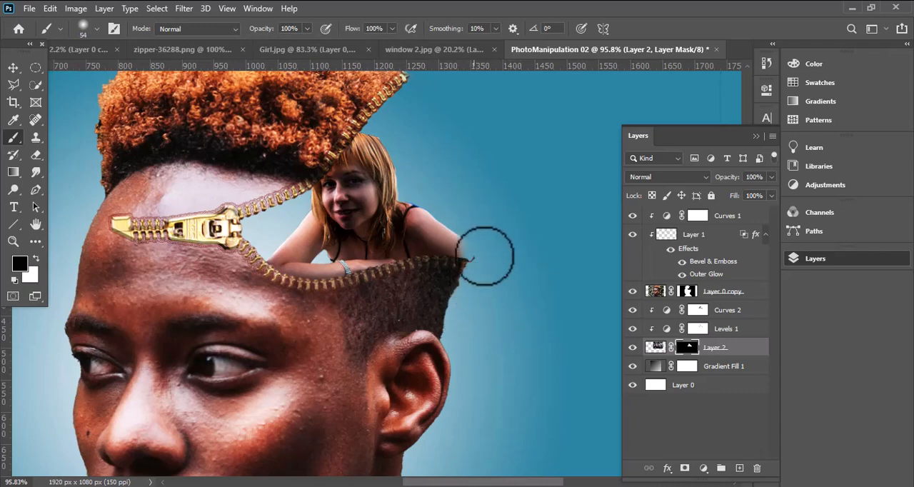
click(13, 68)
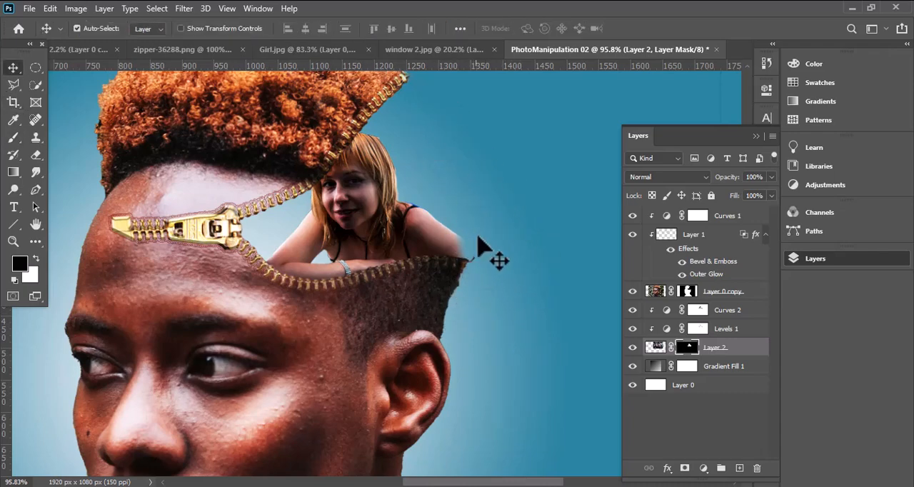
- Duplicate the woman's Layer 2 and move the copy to the top of the layer stack, above Curves 1
scroll(438, 253, down, 1)
scroll(385, 281, up, 1)
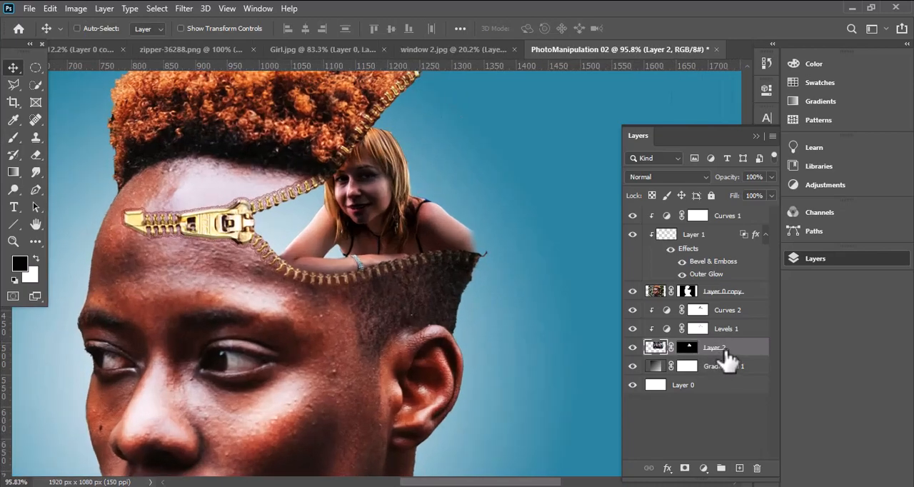
key(ctrl+j)
drag(724, 351, 729, 210)
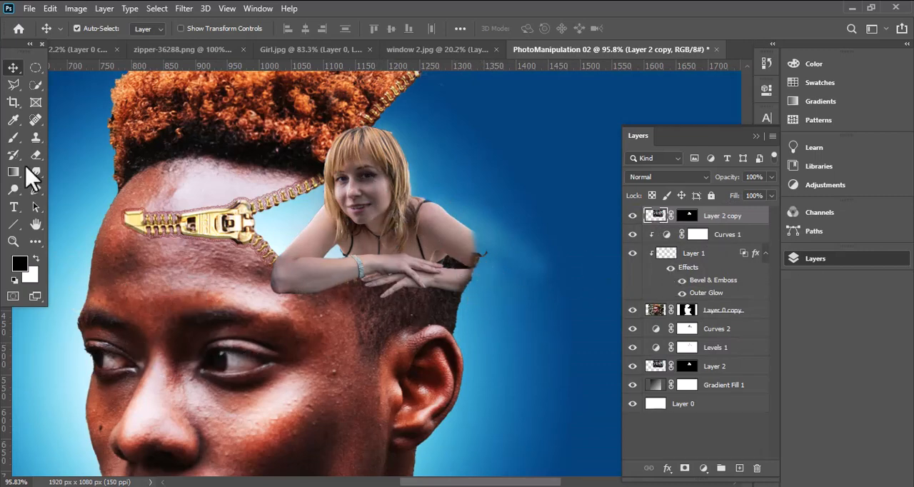
- Paint black on the Layer 2 copy mask where the woman's hair overlaps the upper zipper and the man's hair
click(15, 136)
click(686, 216)
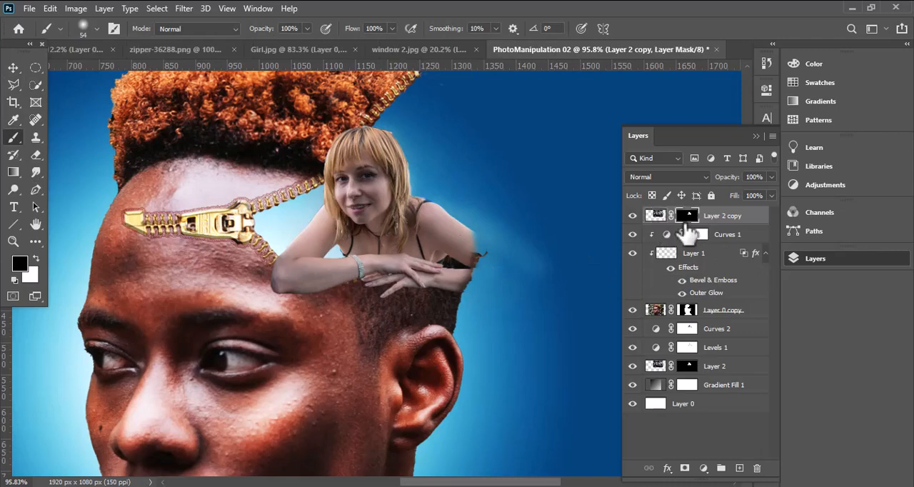
mouse_move(478, 229)
mouse_down()
mouse_move(461, 272)
mouse_move(417, 292)
mouse_move(453, 278)
mouse_move(447, 253)
mouse_move(456, 245)
mouse_move(445, 223)
mouse_move(451, 302)
mouse_up()
key(ctrl+z)
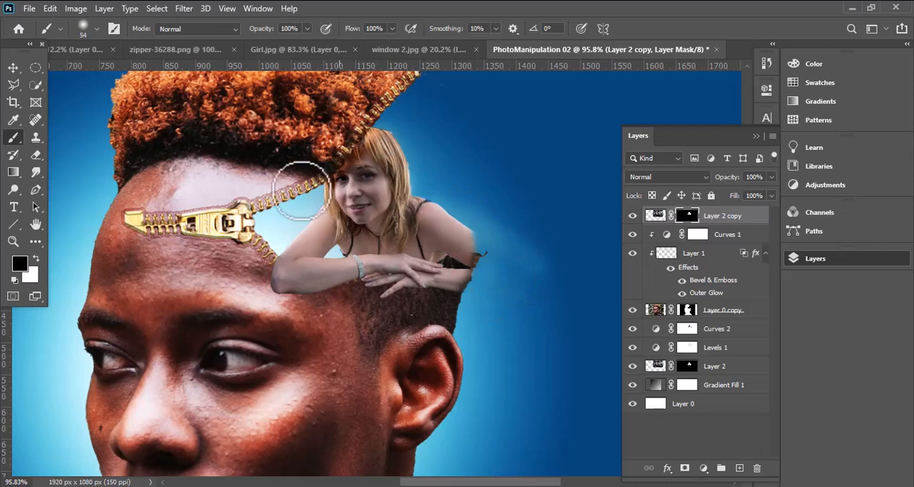
drag(307, 189, 365, 142)
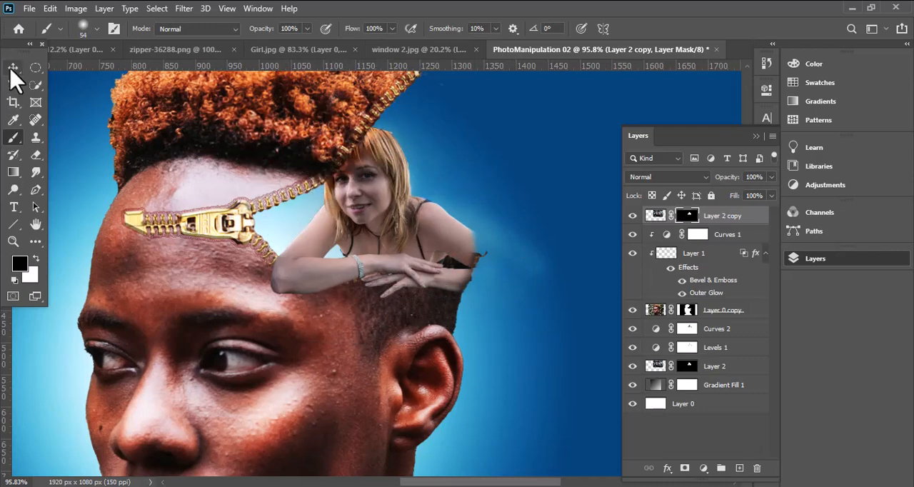
click(11, 69)
- Add a new layer directly beneath Layer 2 copy and choose a dark gray foreground color for the brush
ctrl+click(739, 468)
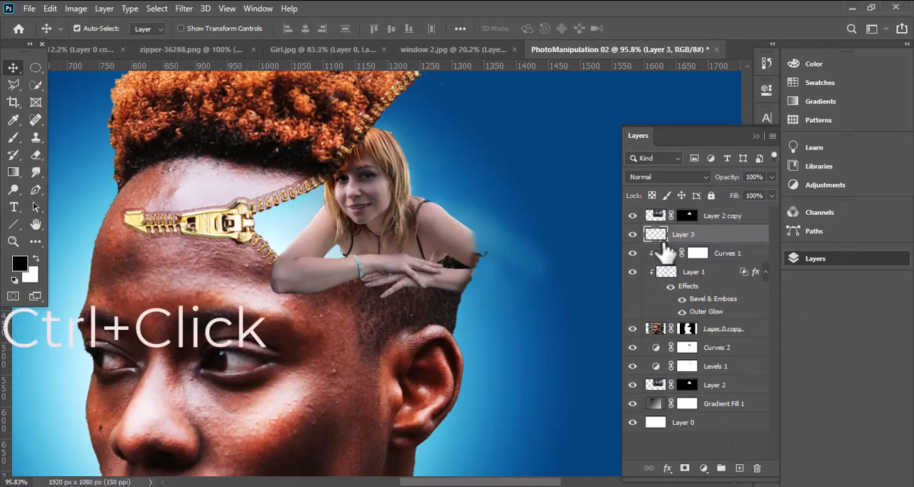
click(13, 137)
click(22, 264)
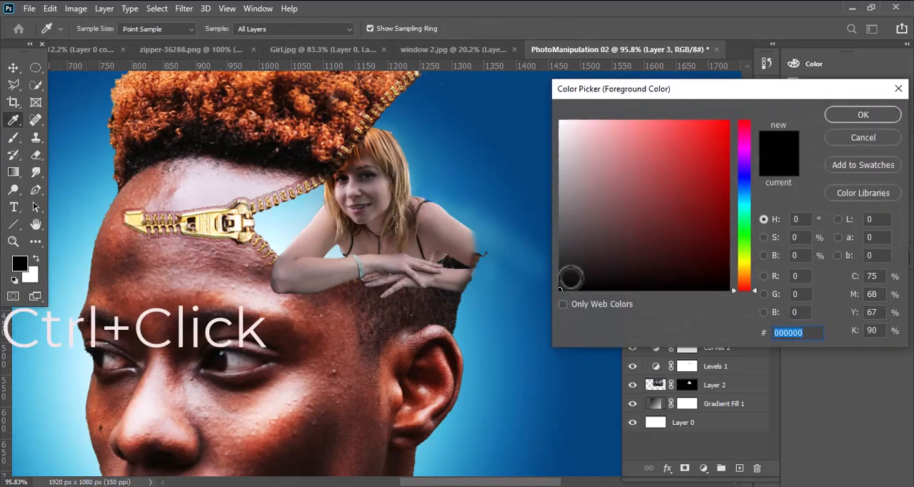
drag(572, 279, 562, 268)
click(843, 117)
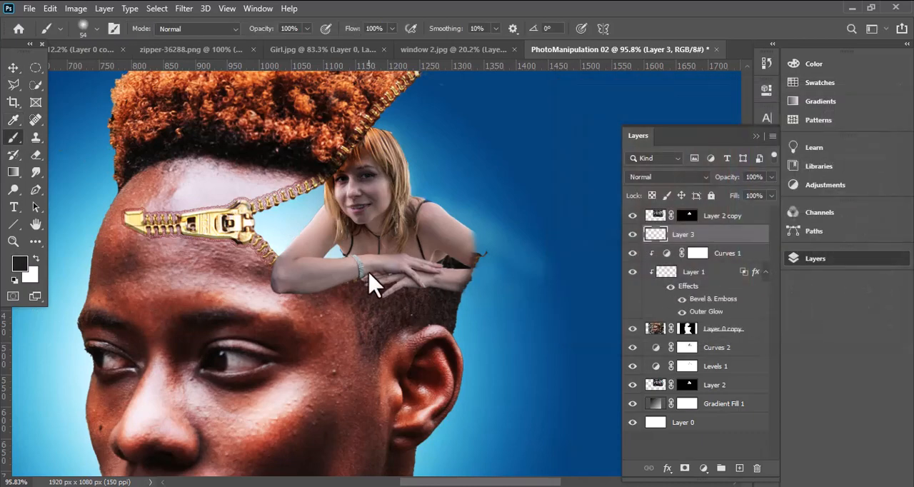
- Paint a soft shadow beneath the woman's folded arms on Layer 3 with the brush at 62% opacity
click(307, 28)
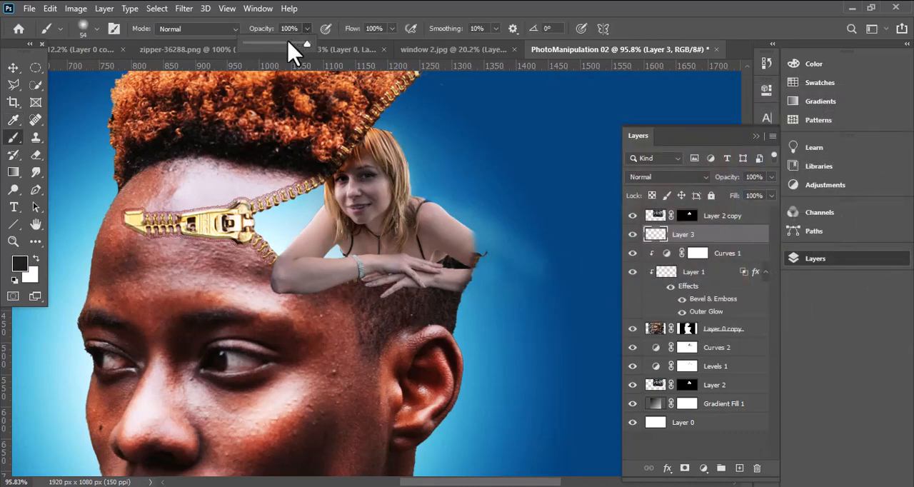
drag(339, 274, 308, 279)
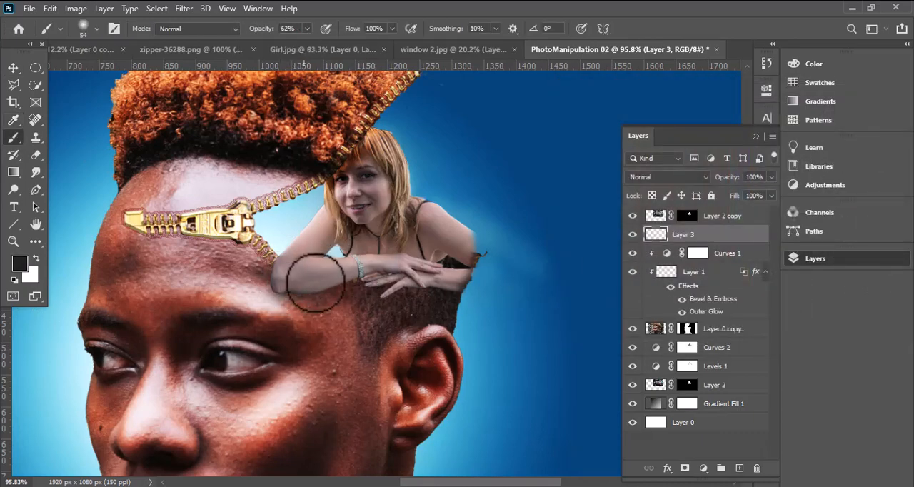
alt+scroll(325, 281, up, 4)
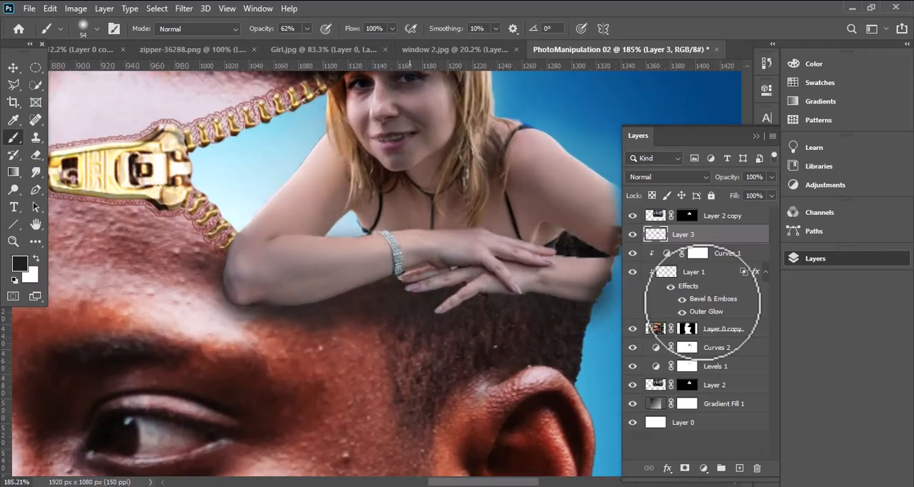
- Add a new layer above Layer 3 and paint a tighter black (000000) contact shadow along the underside of the woman's arms
click(739, 468)
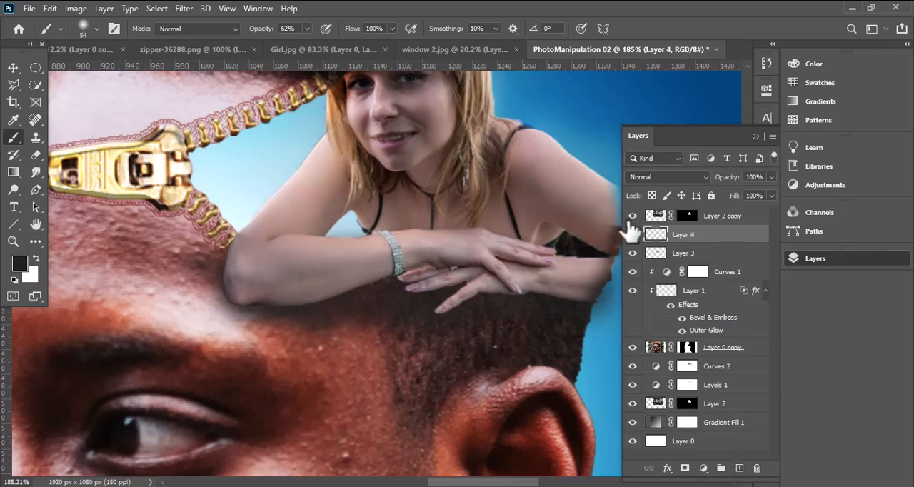
click(18, 262)
text(000000)
key(Return)
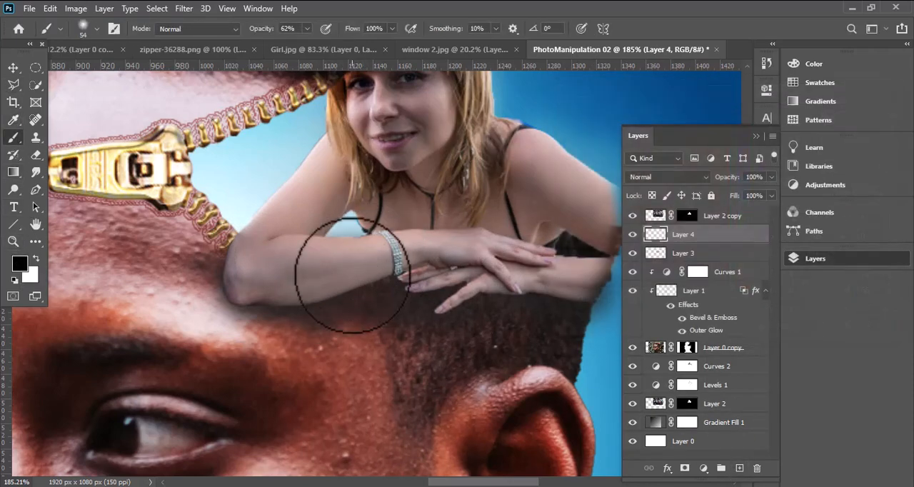
mouse_move(353, 276)
mouse_down()
mouse_move(329, 279)
mouse_move(355, 275)
mouse_up()
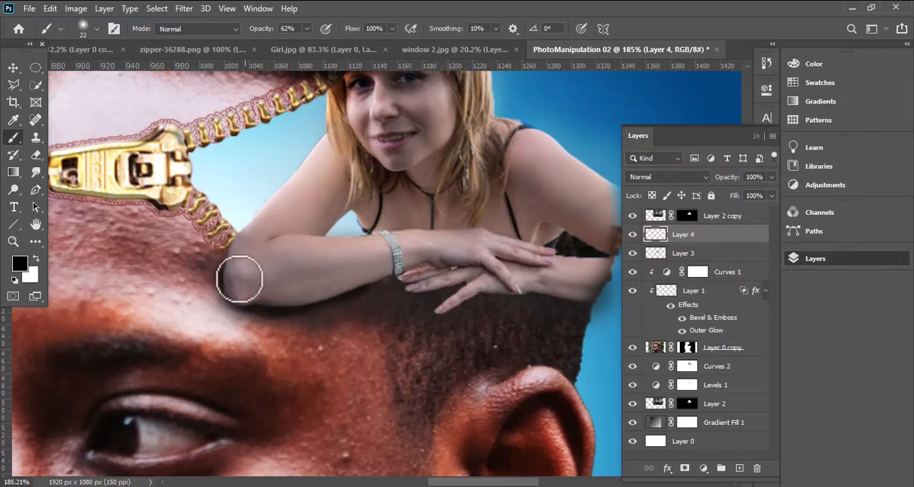
mouse_move(240, 278)
mouse_down()
mouse_move(276, 298)
mouse_move(429, 277)
mouse_move(455, 293)
mouse_move(438, 298)
mouse_move(479, 297)
mouse_move(449, 322)
mouse_move(445, 315)
mouse_move(570, 293)
mouse_up()
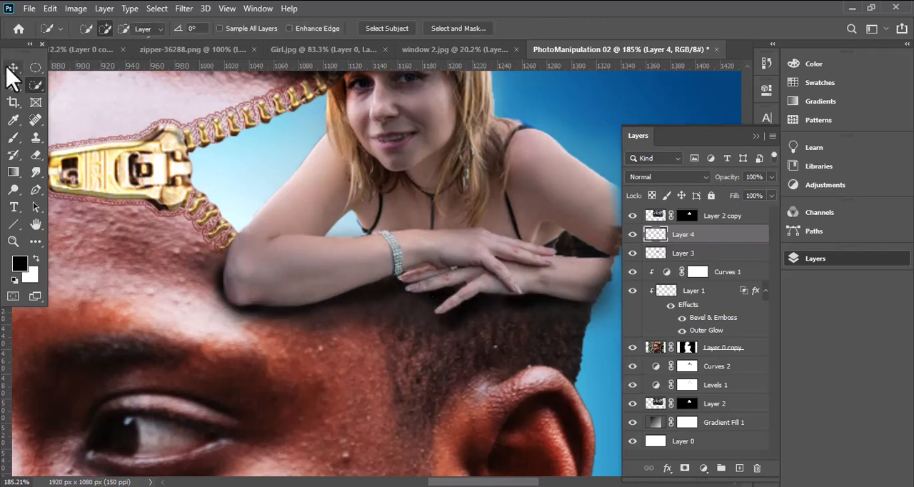
- Apply a Gaussian Blur with a 4.9-pixel radius to the contact shadow on Layer 4
click(13, 67)
shift+click(691, 254)
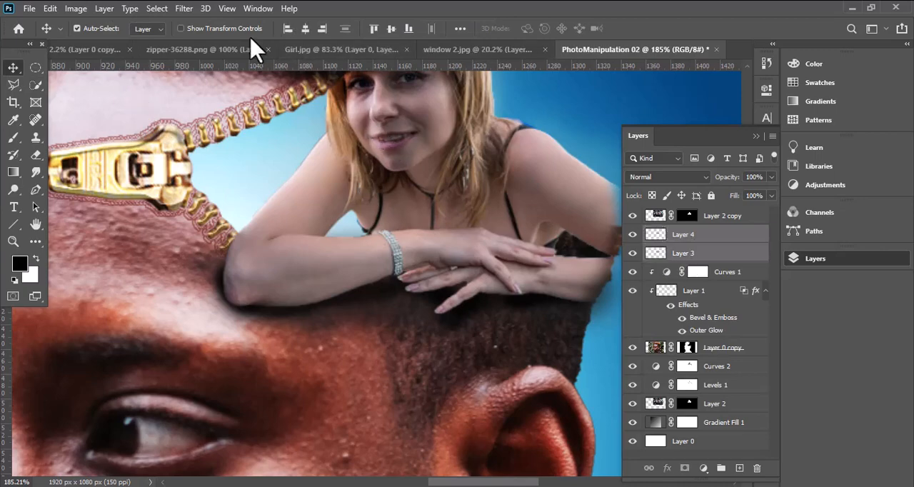
click(182, 16)
click(697, 235)
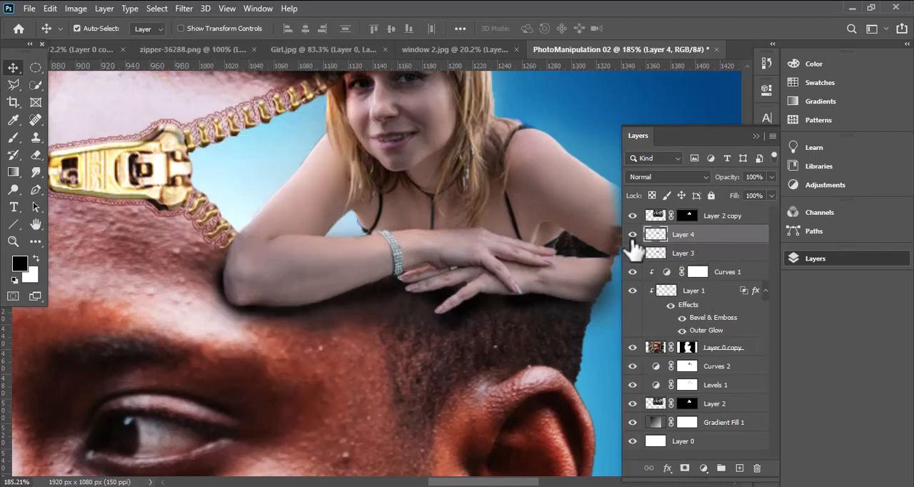
click(182, 16)
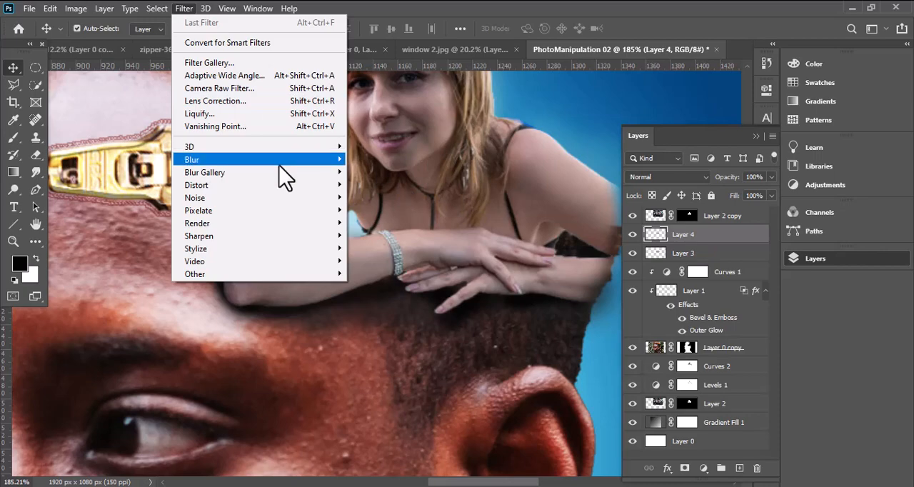
mouse_move(282, 160)
click(383, 210)
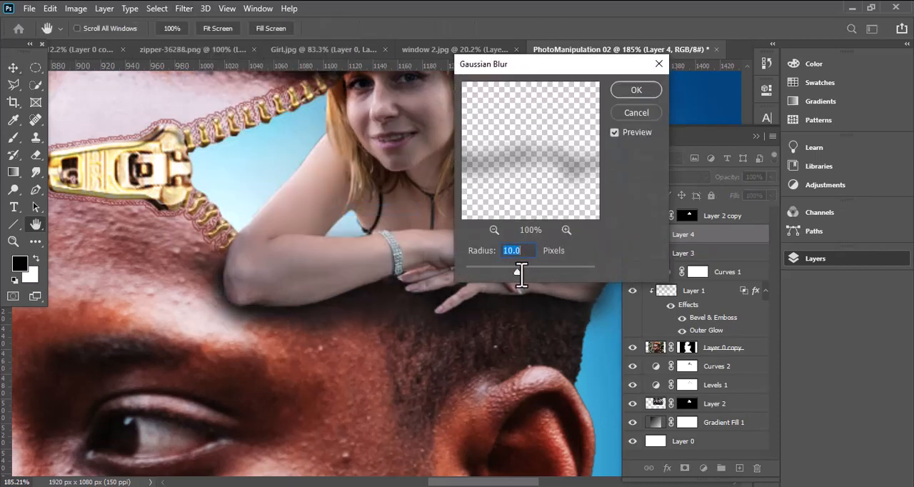
drag(504, 271, 499, 271)
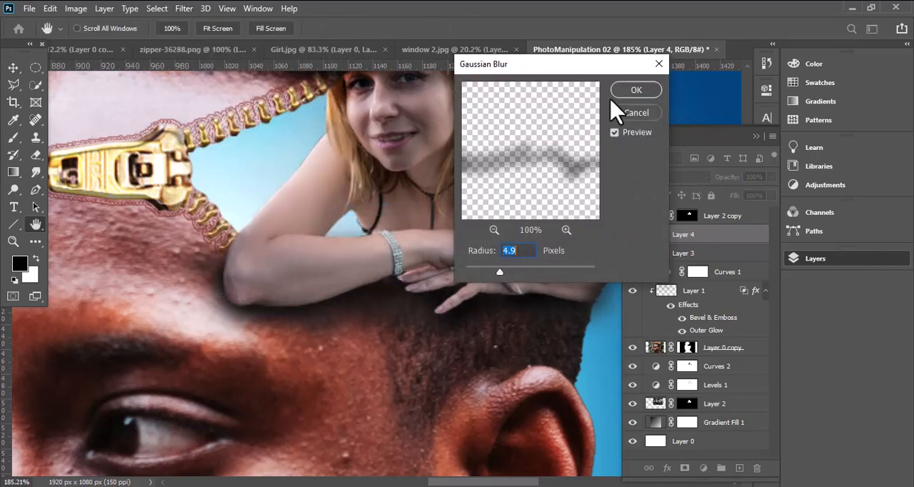
key(Return)
- Repeat the last Gaussian Blur on the wider arm shadow on Layer 3
click(677, 253)
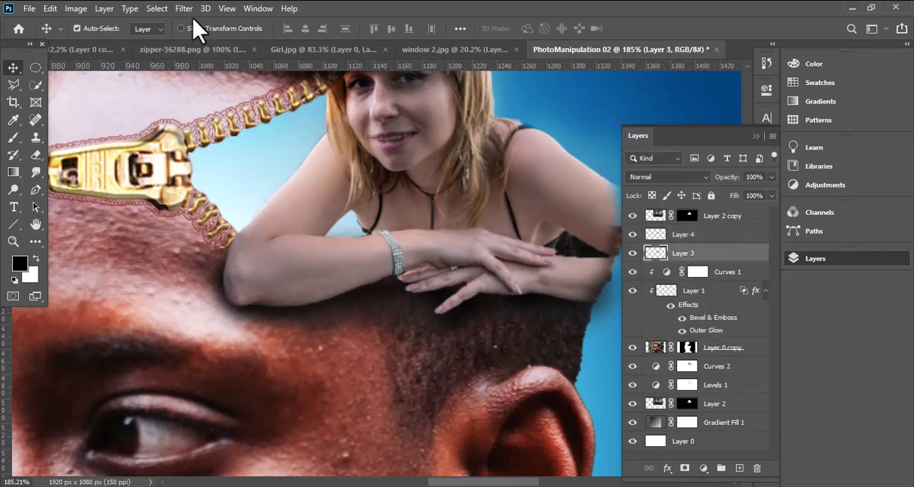
click(184, 8)
click(207, 23)
scroll(386, 325, down, 4)
drag(479, 315, 359, 319)
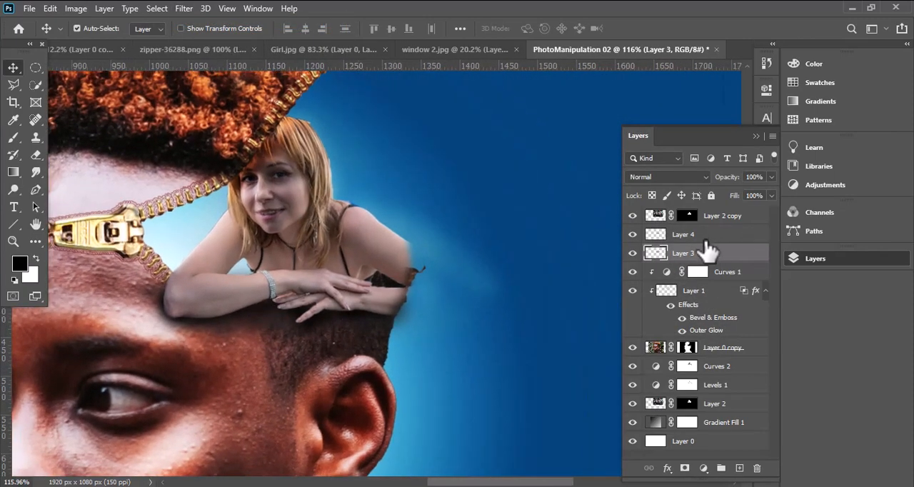
- Merge the two shadow layers, Layer 4 and Layer 3, into a single layer
shift+click(709, 240)
double_click(707, 236)
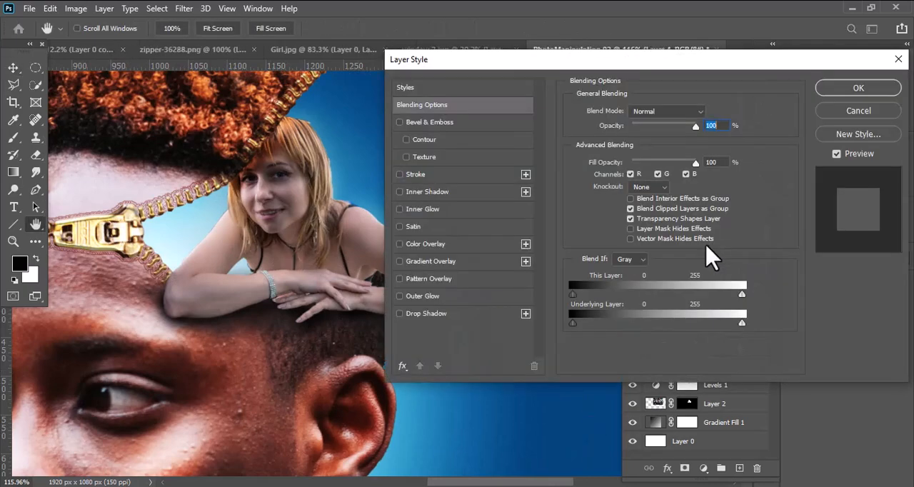
key(Escape)
right_click(708, 257)
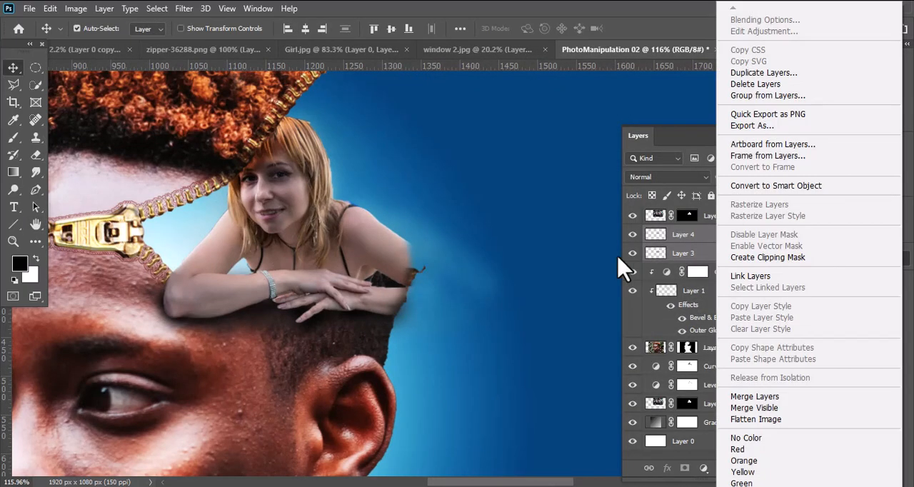
click(757, 402)
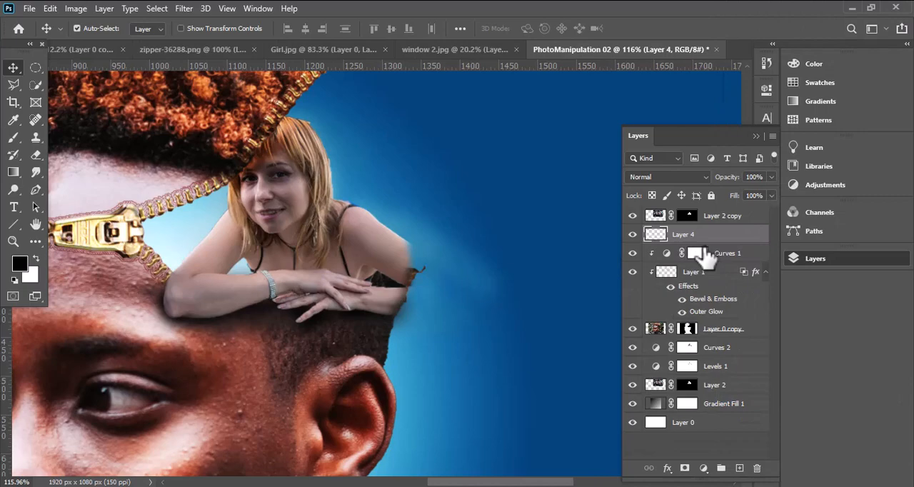
- Mask Layer 4 and hide the shadow spilling past the back of the man's head with a hard black brush at 100% opacity
click(685, 469)
click(13, 138)
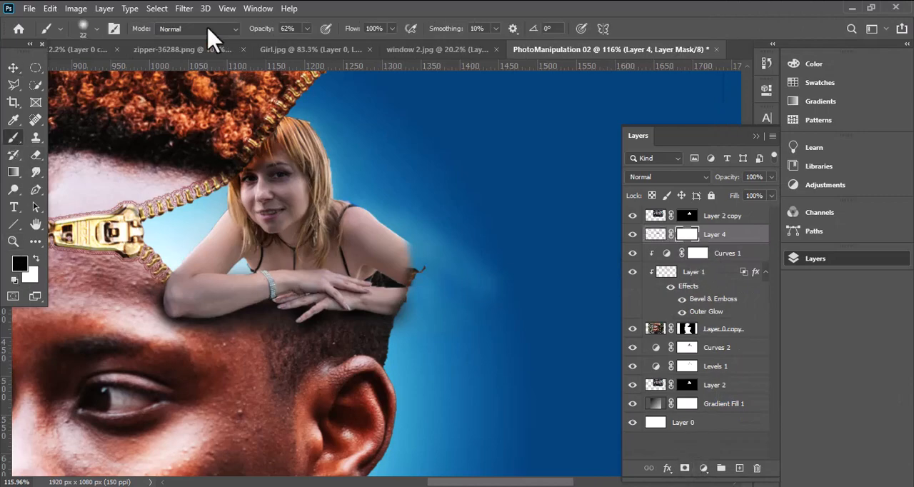
right_click(454, 289)
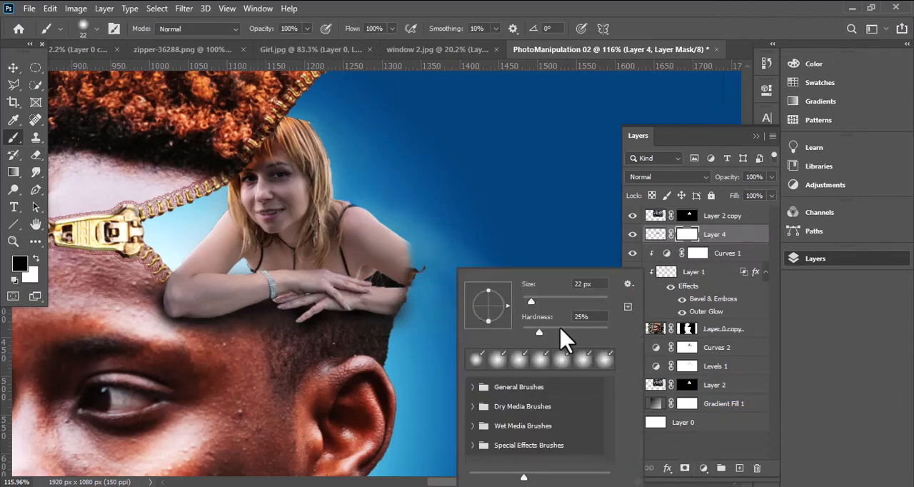
click(450, 292)
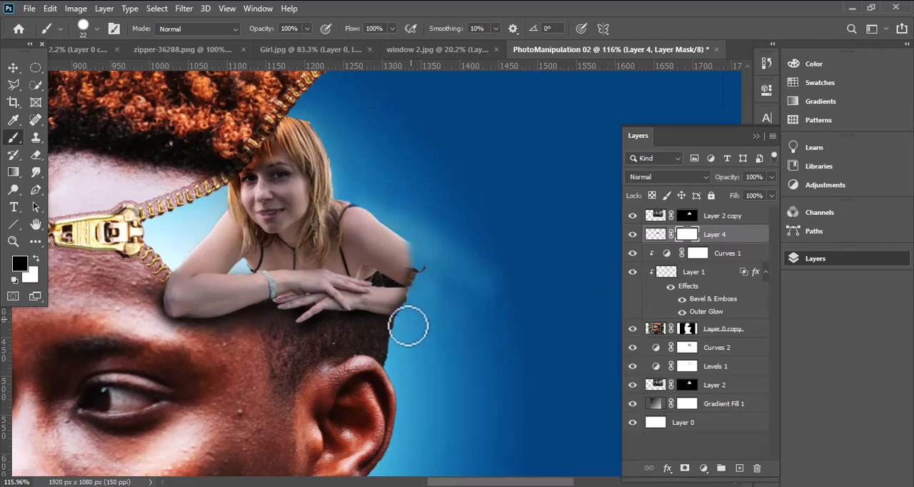
click(13, 68)
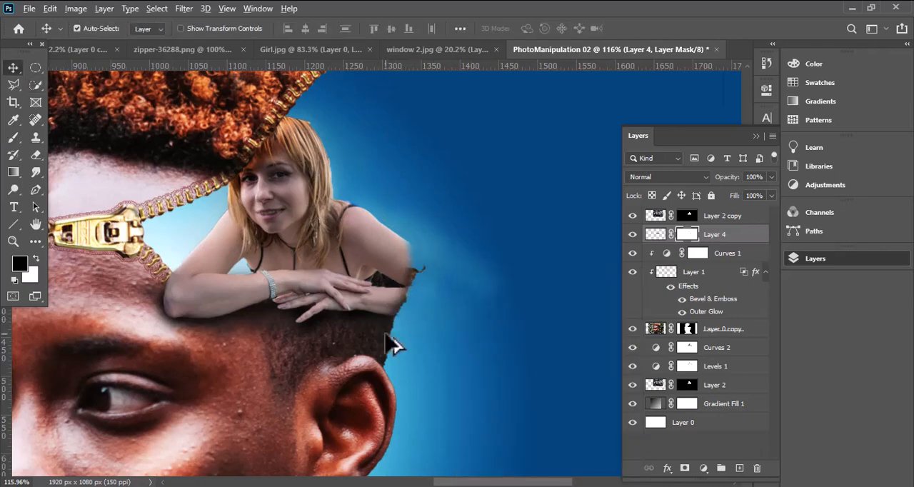
scroll(388, 343, up, 4)
scroll(405, 302, down, 4)
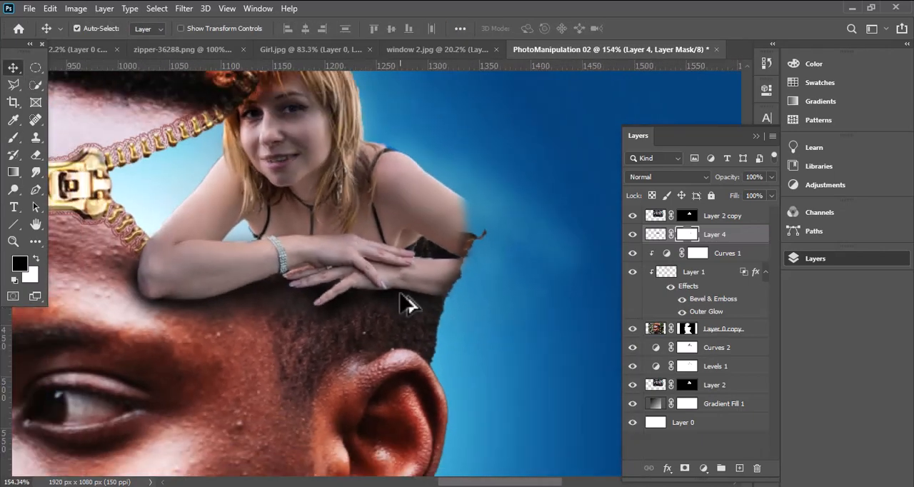
scroll(408, 301, up, 4)
scroll(431, 255, down, 5)
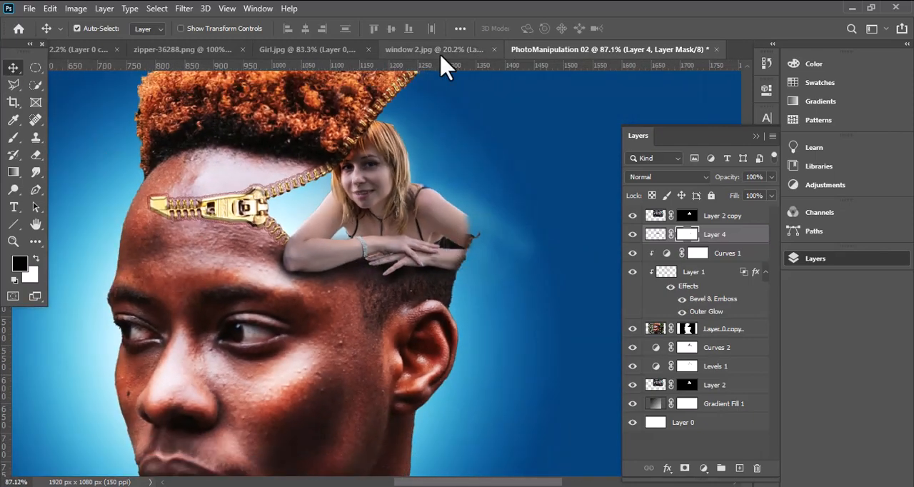
- Bring the window 2.jpg photo into PhotoManipulation 02 and place its layer between Layer 2 and Gradient Fill 1
click(303, 50)
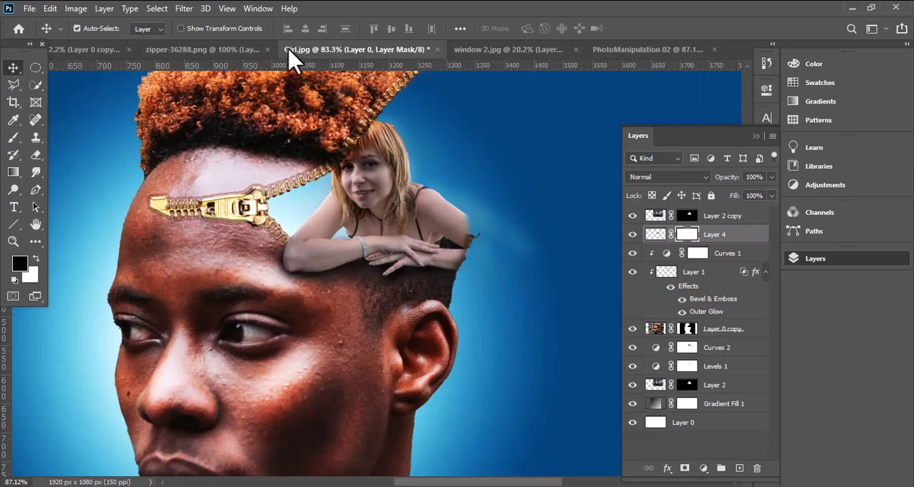
click(200, 50)
click(511, 49)
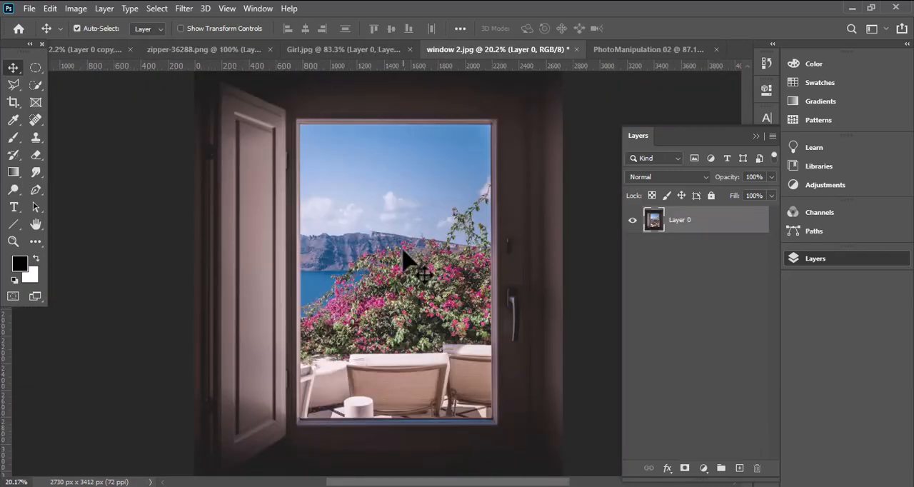
drag(408, 259, 461, 281)
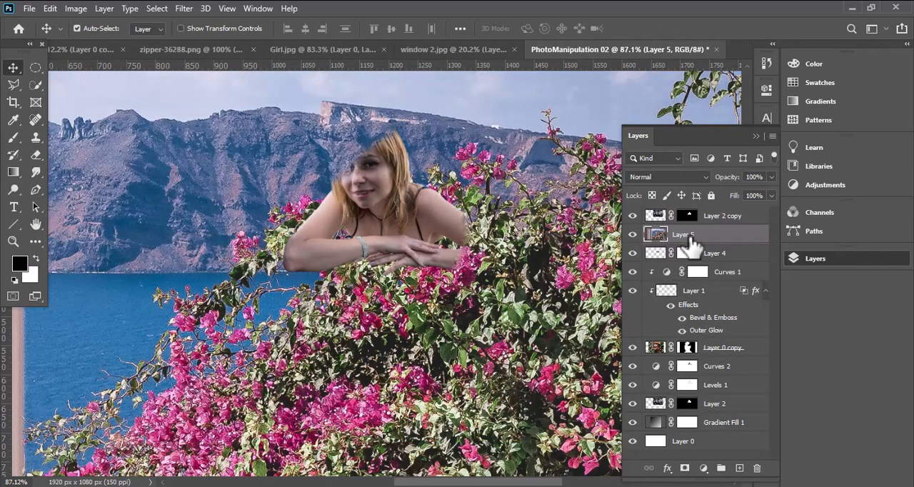
drag(691, 238, 692, 415)
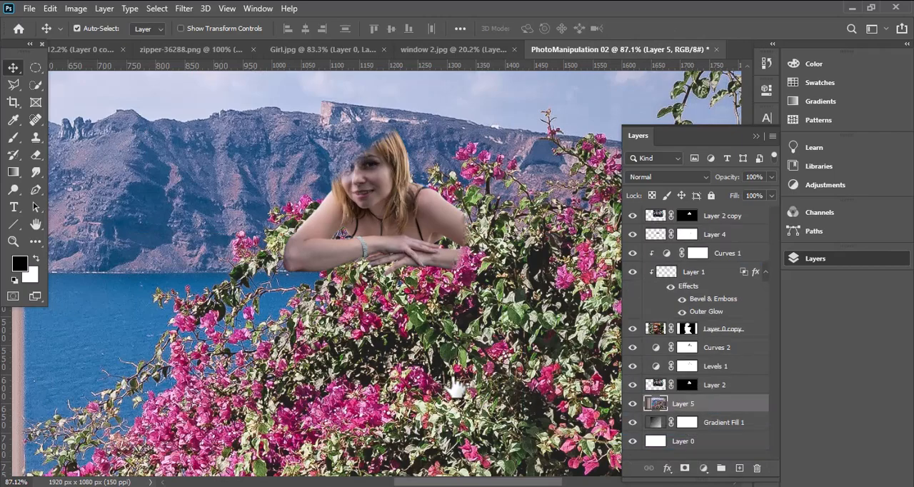
- Scale the window photo on Layer 5 to 19% and move it up so its view sits behind the woman
scroll(416, 311, down, 10)
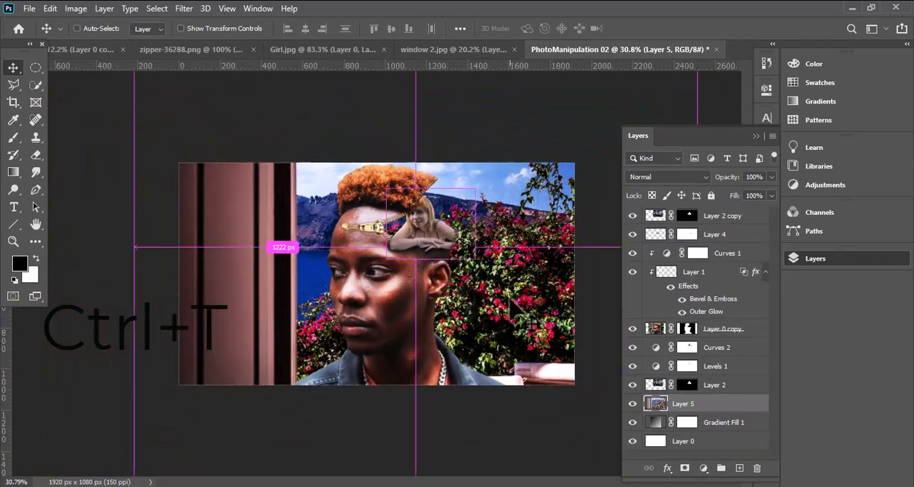
key(ctrl+t)
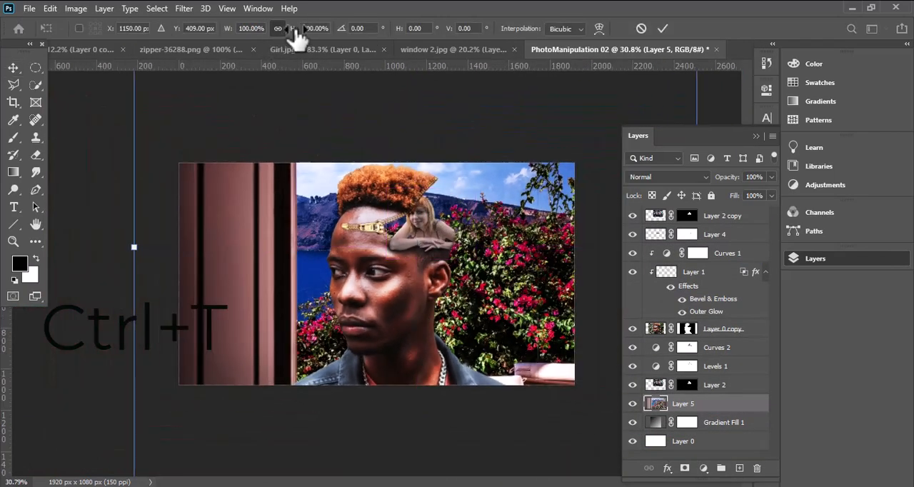
drag(294, 30, 241, 40)
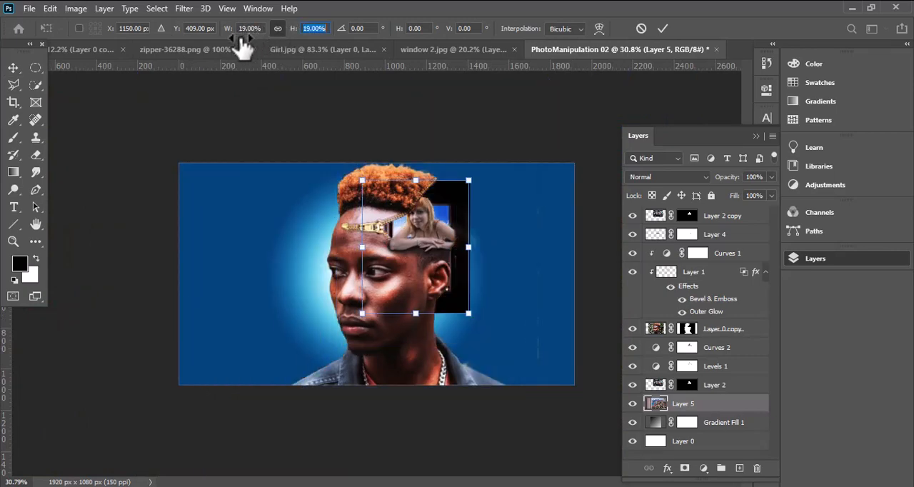
scroll(445, 263, up, 2)
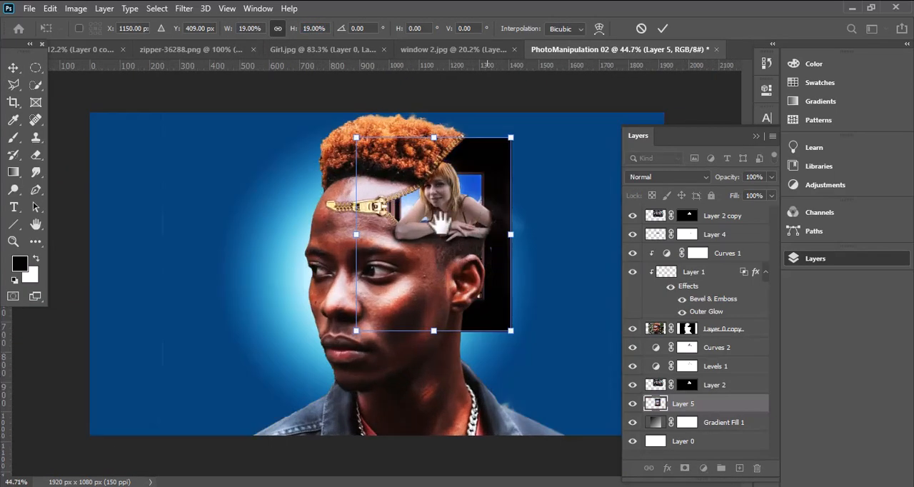
scroll(409, 244, up, 2)
drag(382, 184, 284, 234)
scroll(283, 236, up, 2)
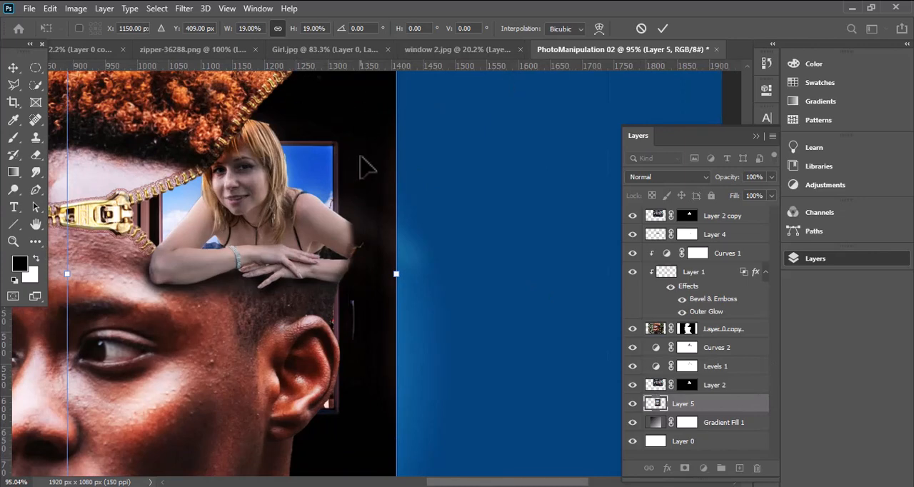
drag(362, 156, 364, 102)
key(Return)
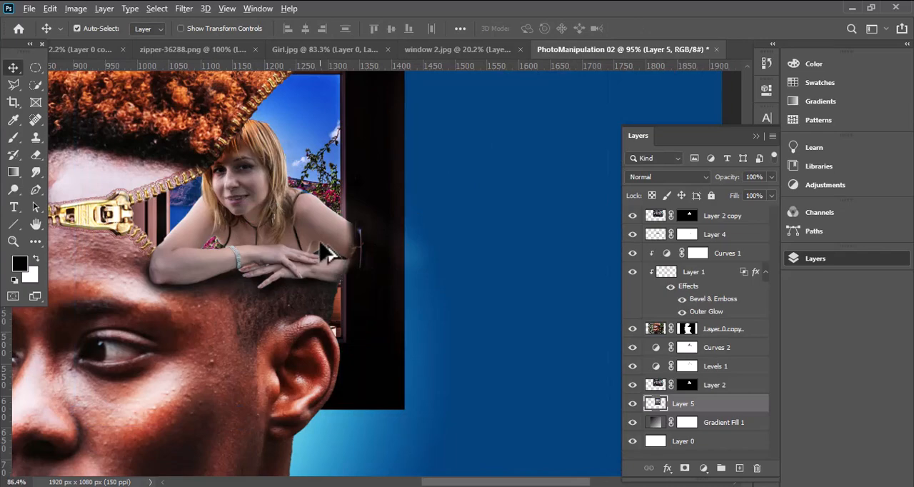
- Add a mask to Layer 5 and hide part of the window photo behind the man's ear with a 66 px hard black brush
scroll(327, 252, up, 3)
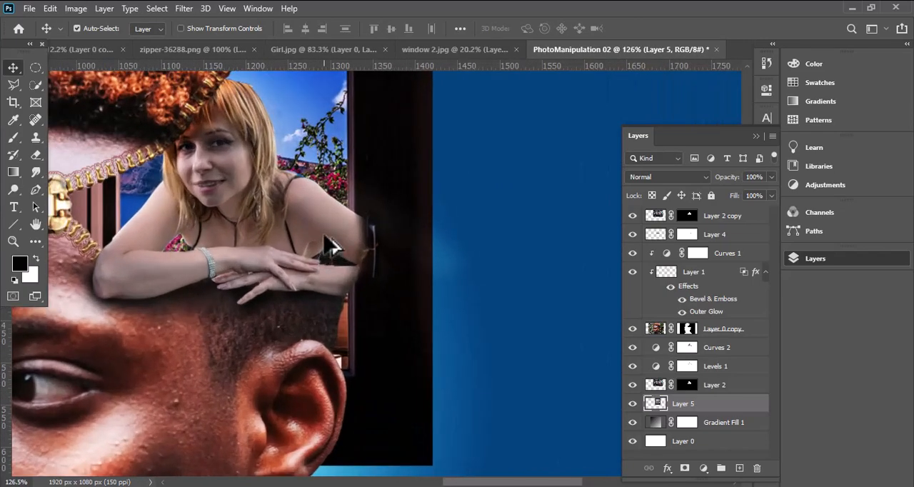
scroll(330, 246, down, 4)
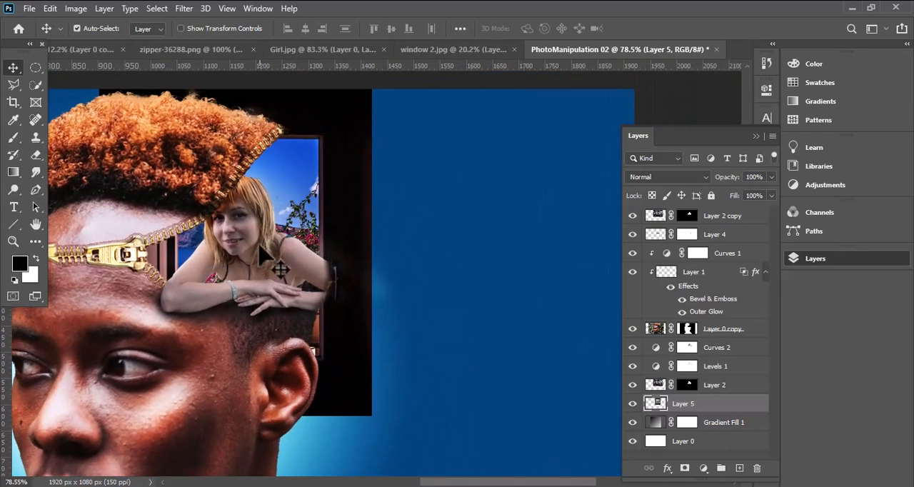
scroll(279, 269, up, 2)
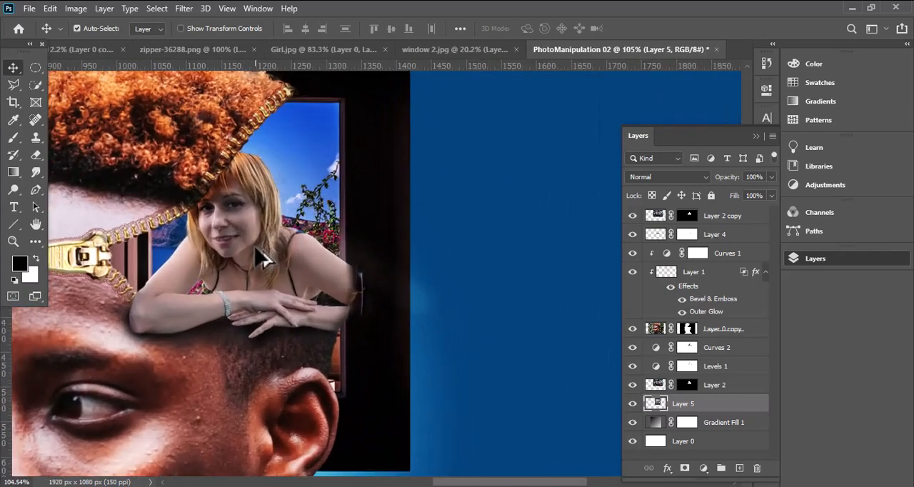
click(13, 137)
click(685, 469)
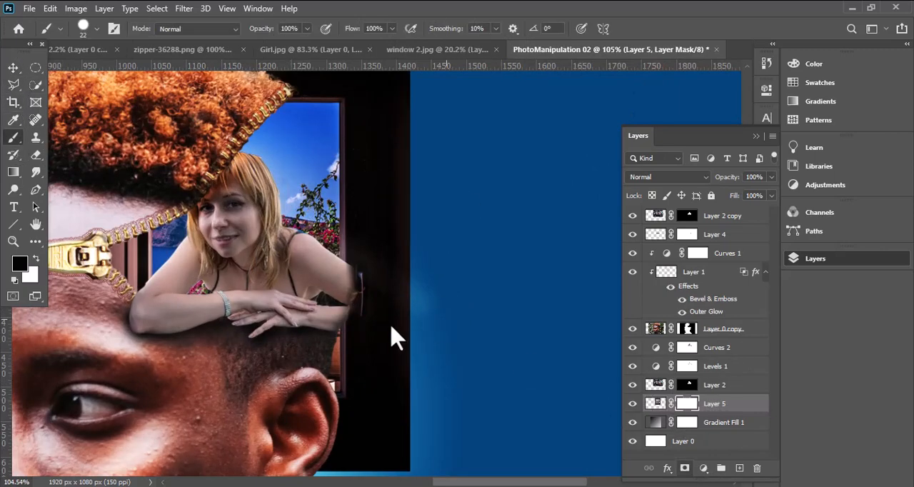
alt+right_click(379, 421)
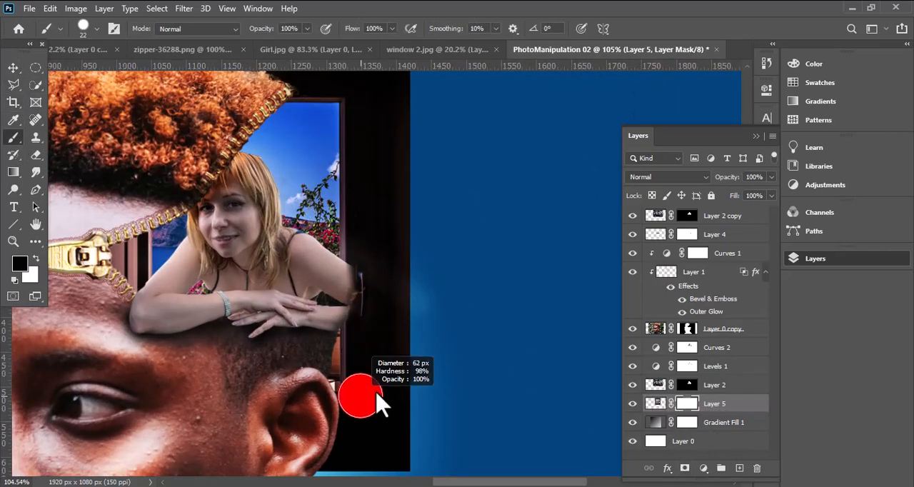
mouse_move(381, 371)
mouse_down()
mouse_move(339, 445)
mouse_move(368, 447)
mouse_up()
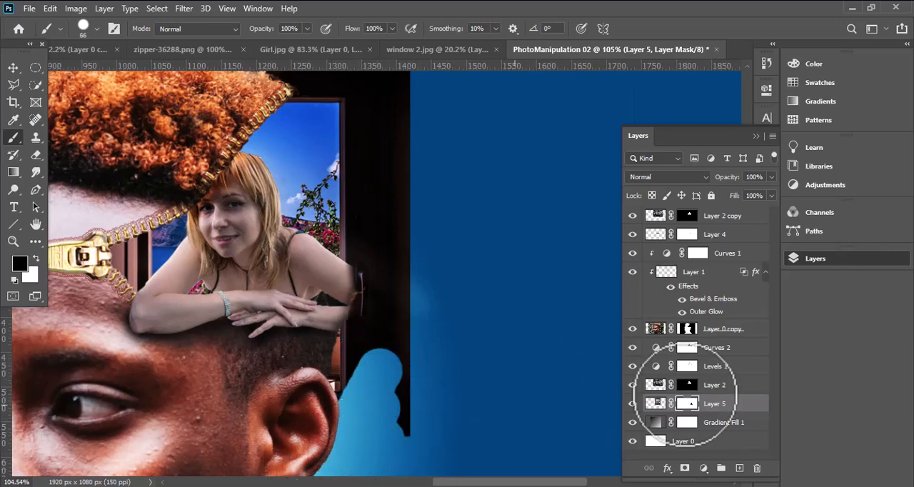
- Load the Layer 0 copy mask as a selection, invert it and paint out the window beyond the head's outline on Layer 5's mask
ctrl+click(688, 329)
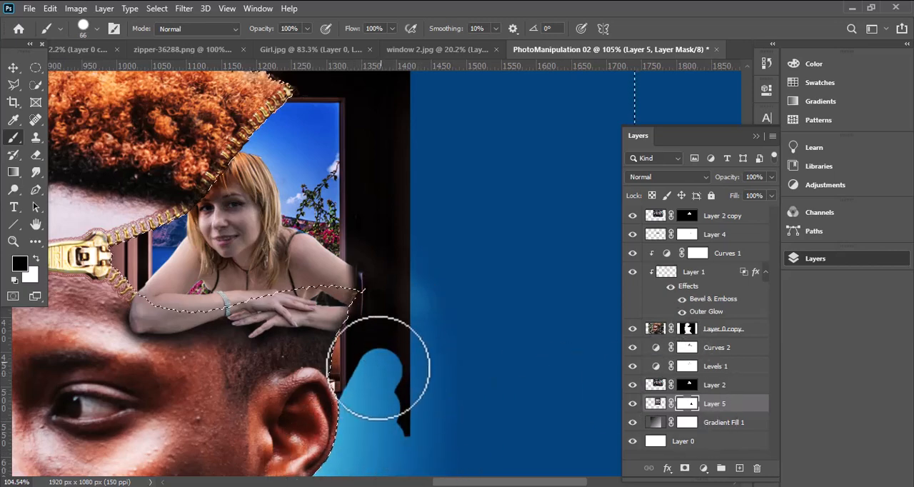
click(156, 8)
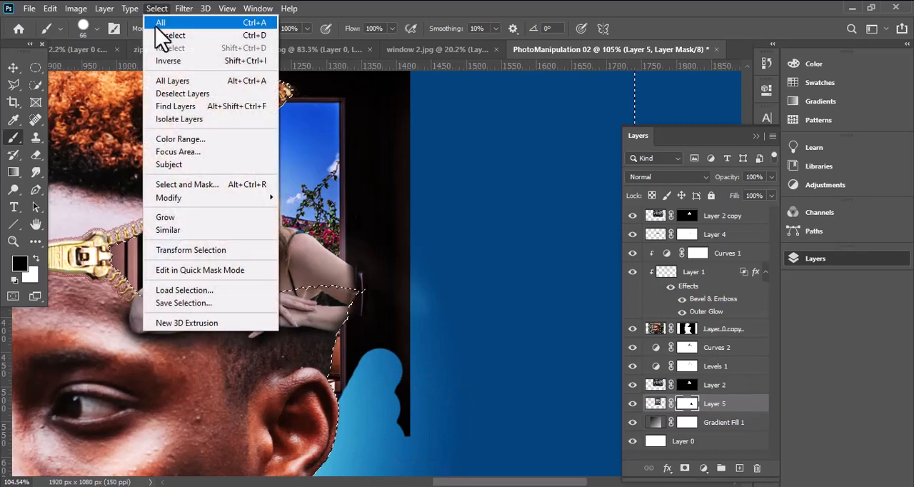
click(170, 60)
mouse_move(396, 302)
mouse_down()
mouse_move(421, 388)
mouse_move(385, 315)
mouse_move(337, 431)
mouse_move(333, 469)
mouse_move(417, 251)
mouse_move(391, 240)
mouse_move(406, 161)
mouse_move(379, 226)
mouse_move(392, 280)
mouse_move(398, 123)
mouse_move(376, 103)
mouse_move(392, 174)
mouse_move(366, 90)
mouse_move(382, 163)
mouse_move(323, 67)
mouse_move(378, 203)
mouse_move(306, 66)
mouse_move(320, 82)
mouse_move(330, 62)
mouse_up()
mouse_move(240, 170)
mouse_down()
mouse_move(262, 262)
mouse_move(349, 306)
mouse_up()
mouse_move(522, 199)
mouse_down()
mouse_move(481, 168)
mouse_move(411, 196)
mouse_move(293, 183)
mouse_move(248, 164)
mouse_move(278, 175)
mouse_move(155, 185)
mouse_move(350, 180)
mouse_move(441, 209)
mouse_move(421, 220)
mouse_move(439, 199)
mouse_up()
- Clear the selection and trim the window's dark edge beside the woman's arm with black on Layer 5's mask
click(14, 70)
scroll(519, 331, down, 4)
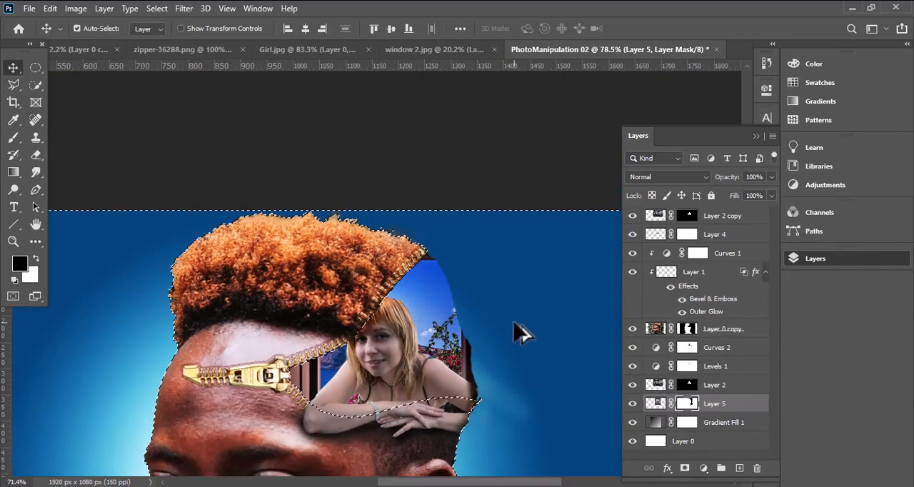
drag(391, 295, 362, 203)
scroll(457, 279, up, 4)
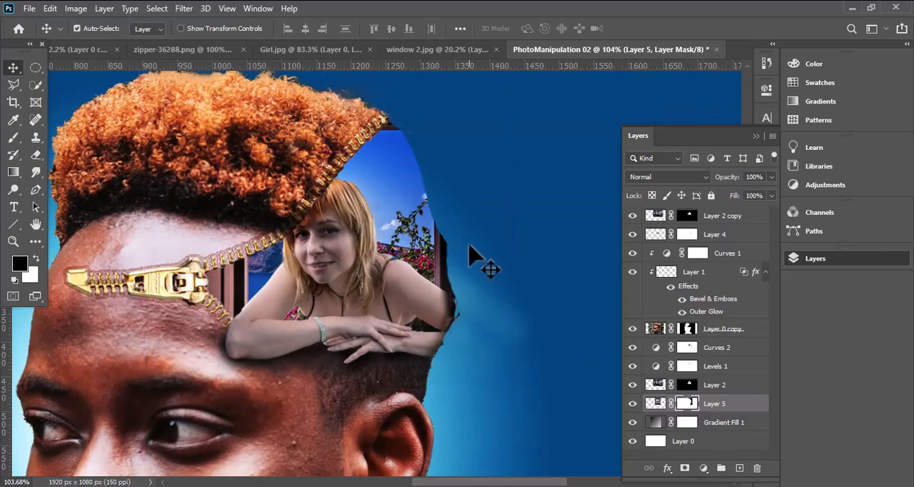
key(b)
mouse_move(468, 239)
mouse_down()
mouse_move(480, 303)
mouse_move(472, 251)
mouse_move(474, 343)
mouse_up()
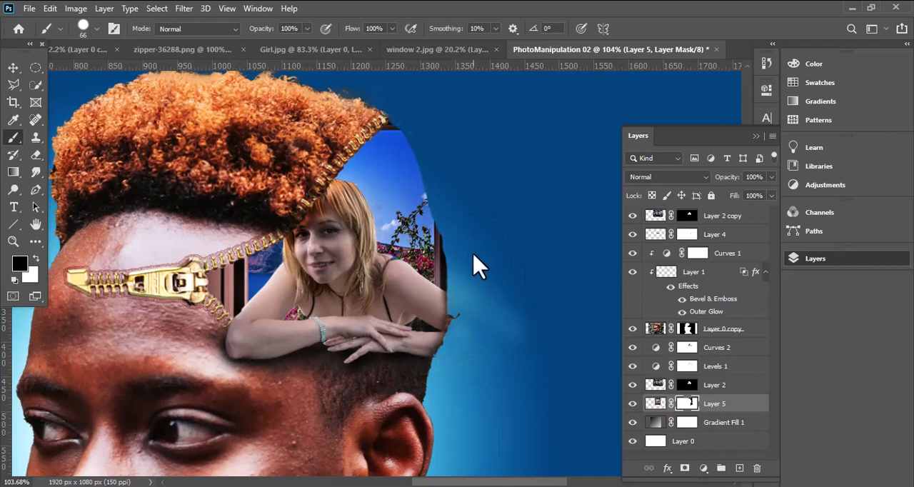
click(12, 66)
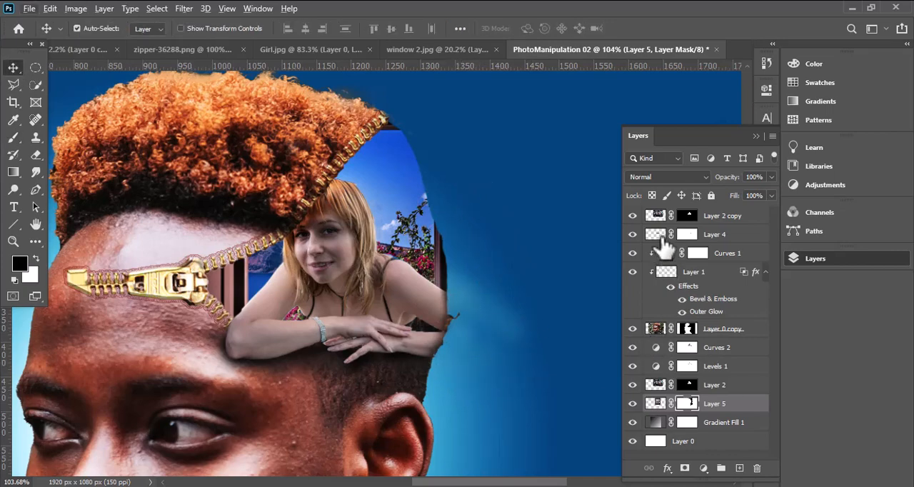
- Mask Layer 1 and paint out the stray fragment past the woman's elbow in black, on both that mask and Layer 0 copy's mask
click(633, 235)
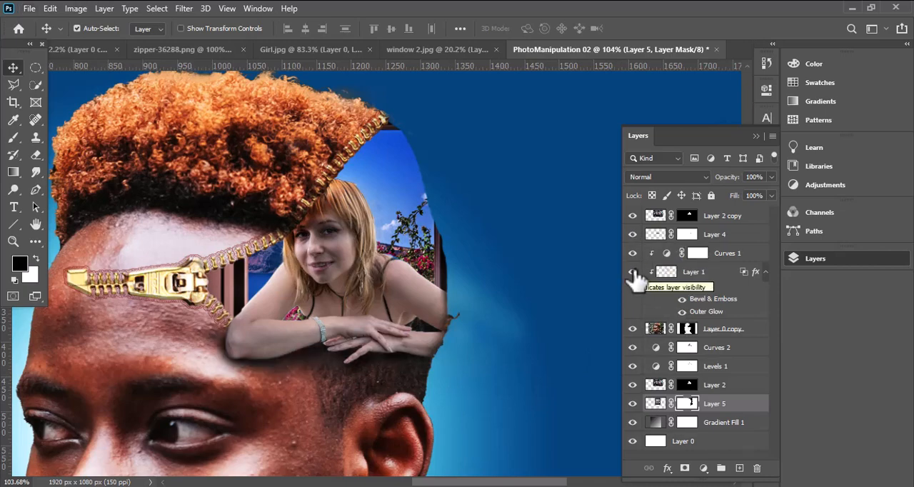
click(633, 274)
click(633, 273)
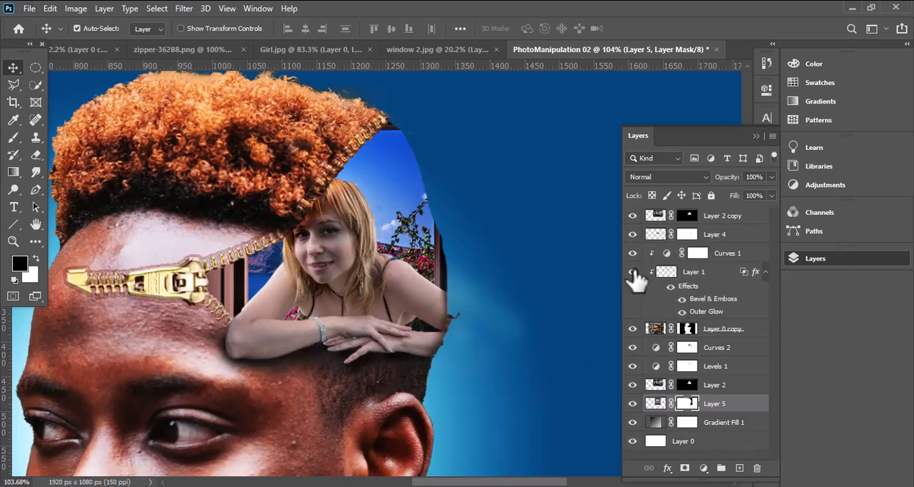
click(763, 272)
click(730, 274)
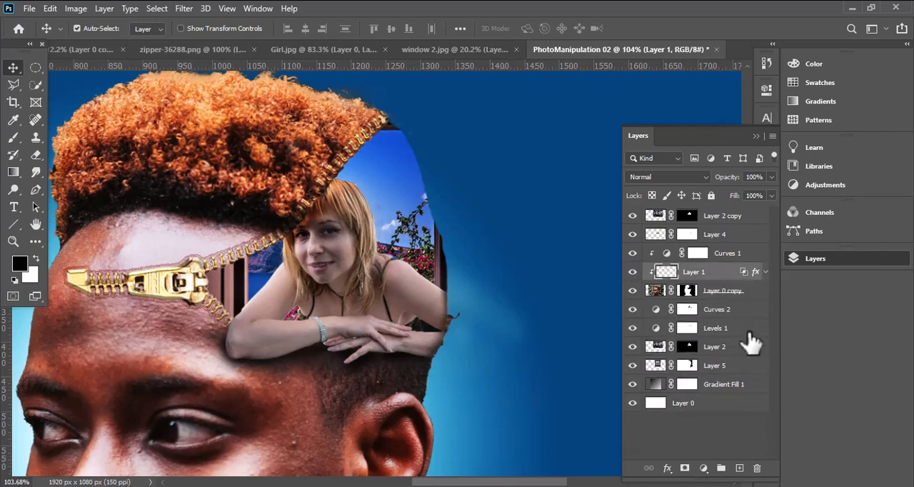
click(684, 468)
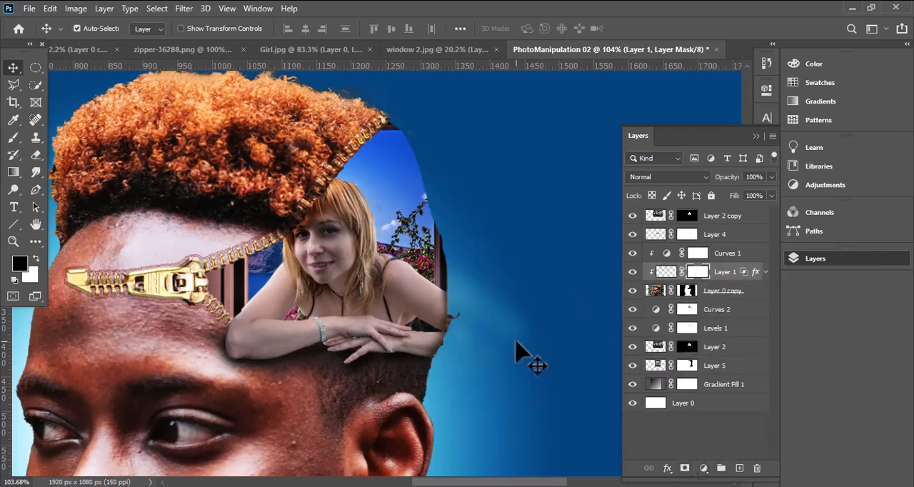
key(b)
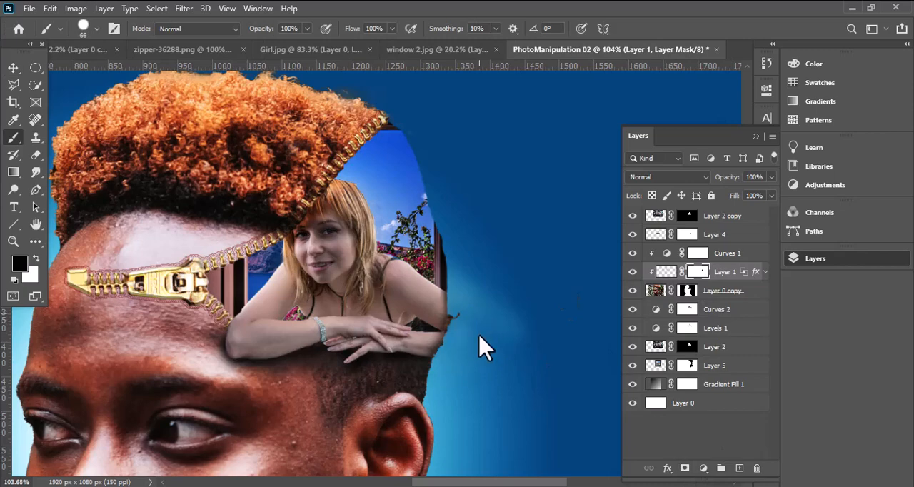
click(687, 291)
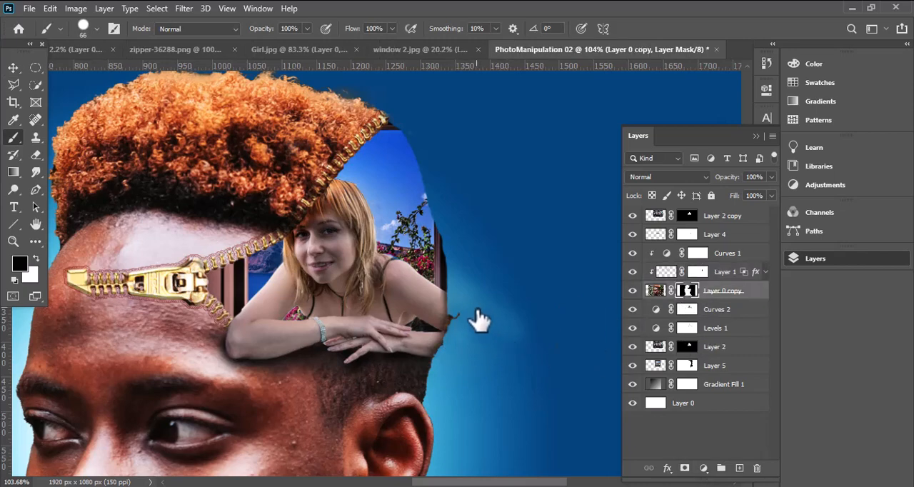
key(v)
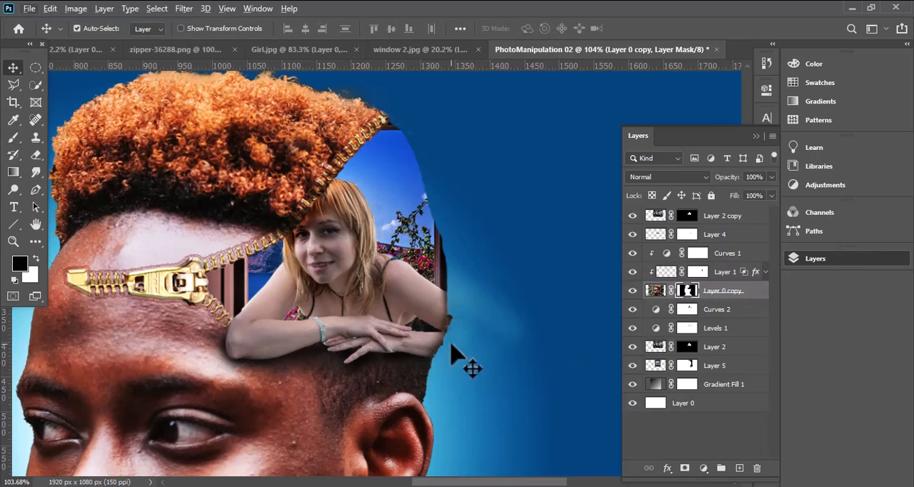
- Restore the window frame's curved edge beside the woman's arm by painting white on Layer 5's mask, reducing the brush to 22 px
click(687, 366)
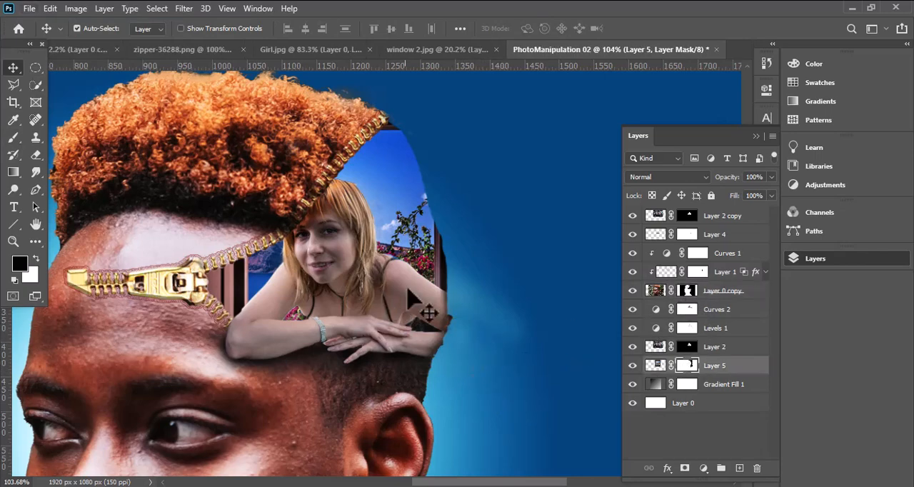
click(16, 137)
key(x)
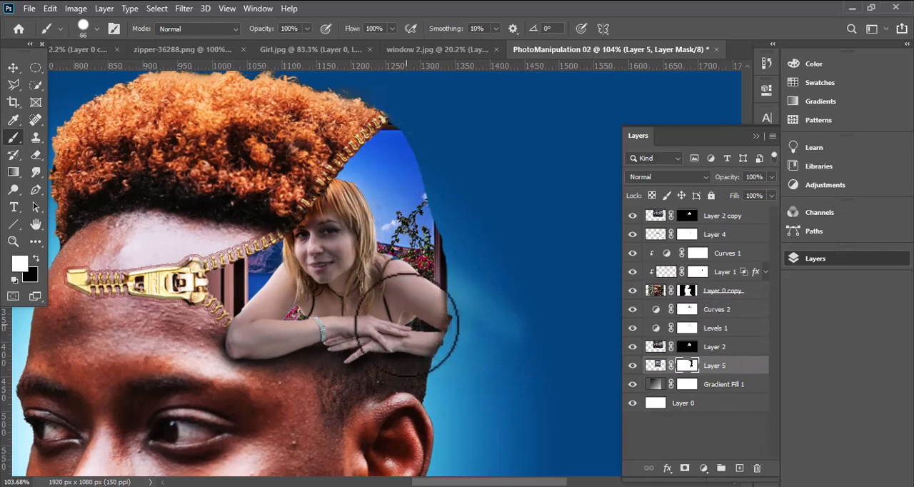
mouse_move(429, 317)
mouse_down()
mouse_move(416, 285)
mouse_move(429, 322)
mouse_move(425, 292)
mouse_up()
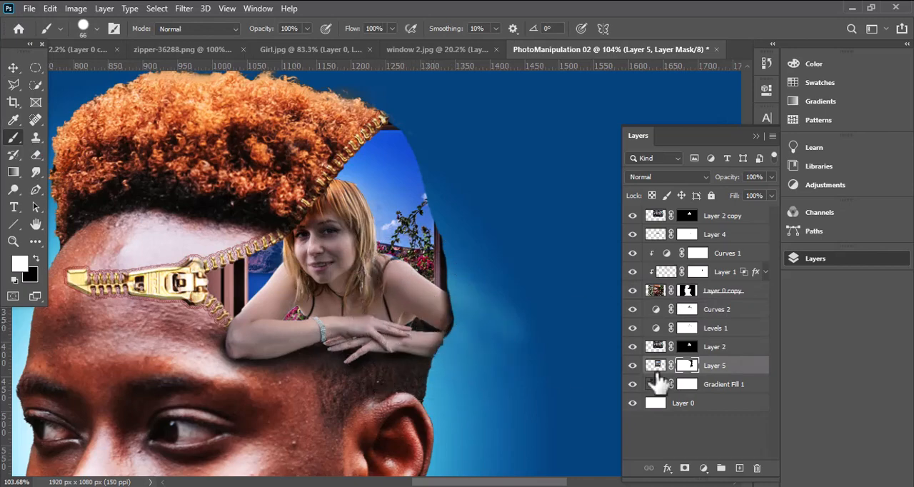
alt+right_click(425, 331)
mouse_move(420, 321)
mouse_down()
mouse_move(432, 243)
mouse_move(415, 187)
mouse_move(426, 221)
mouse_move(427, 178)
mouse_move(404, 143)
mouse_move(400, 86)
mouse_up()
scroll(466, 333, up, 5)
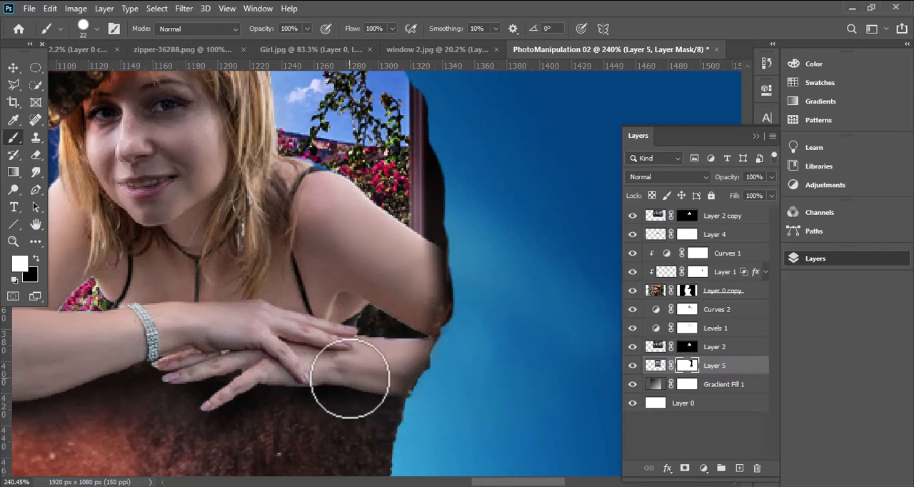
scroll(357, 368, down, 5)
click(13, 67)
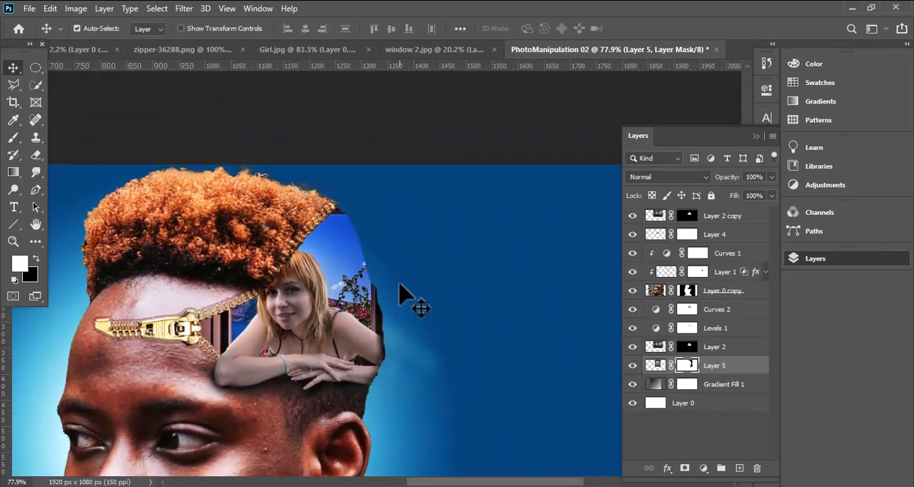